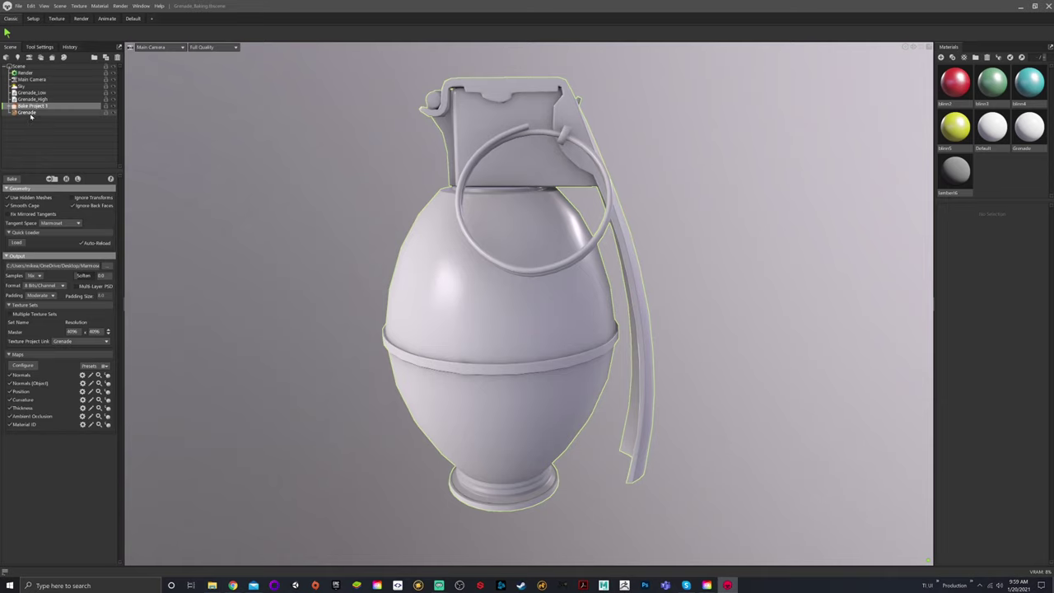
Select the Grenade texture project, switch to the Texture workspace, and show the tool settings
{"action": "left_click", "coordinate": [28, 112]}
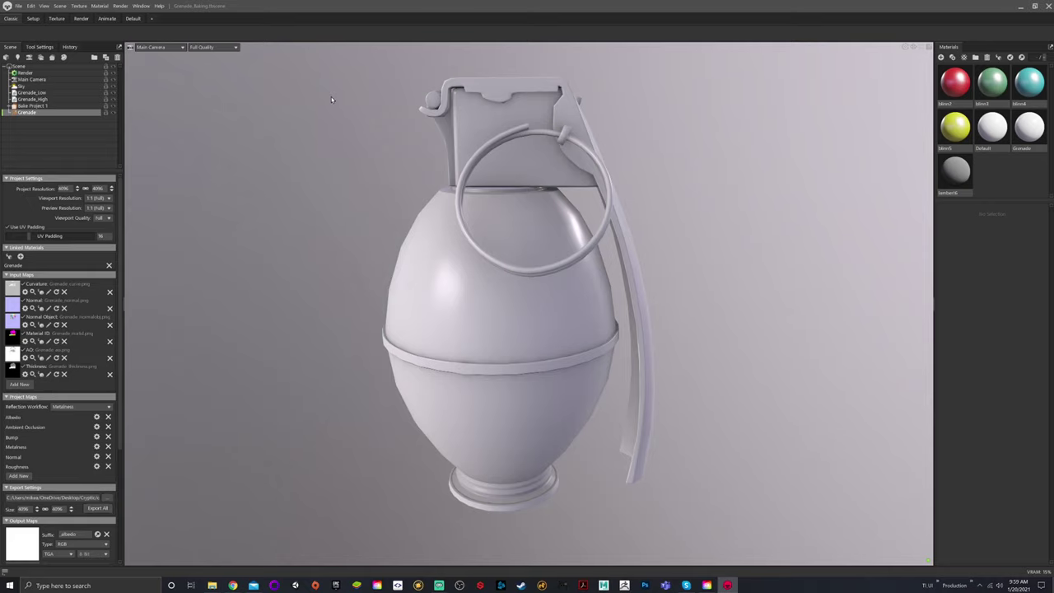
{"action": "left_click", "coordinate": [57, 19]}
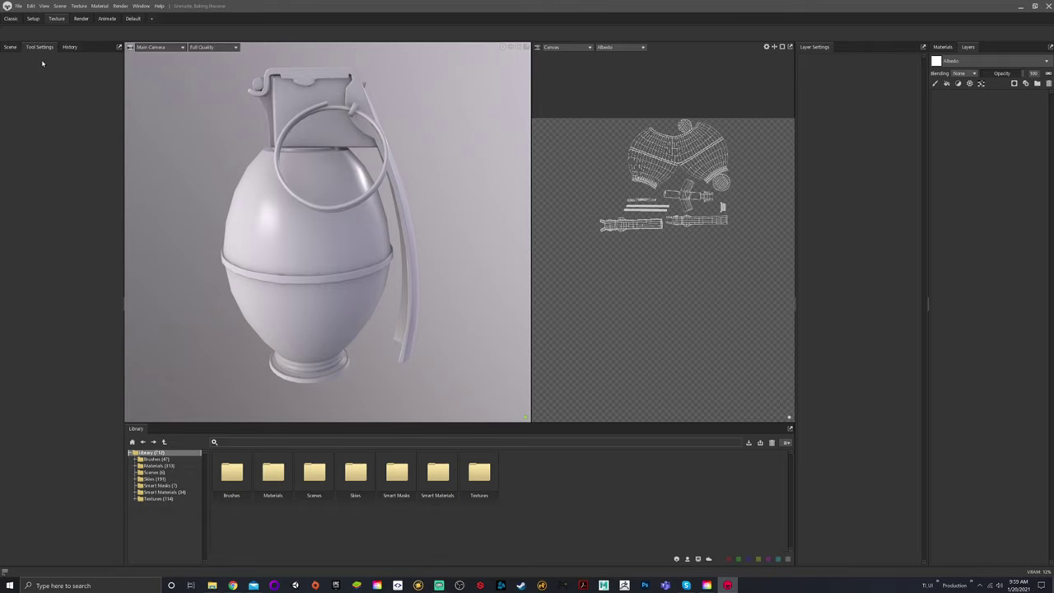
{"action": "left_click", "coordinate": [14, 48]}
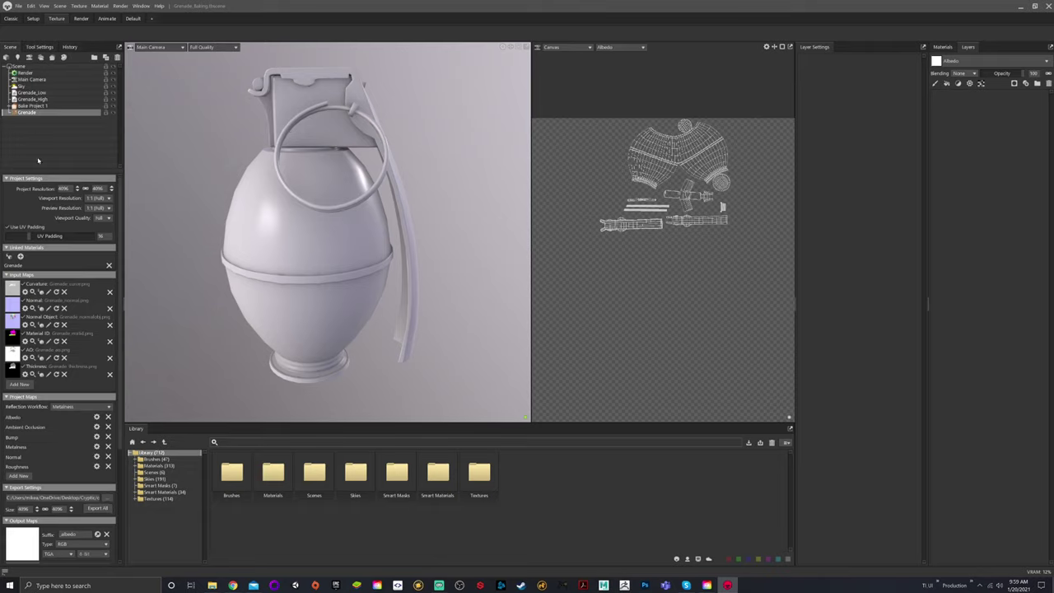
{"action": "left_click", "coordinate": [39, 48]}
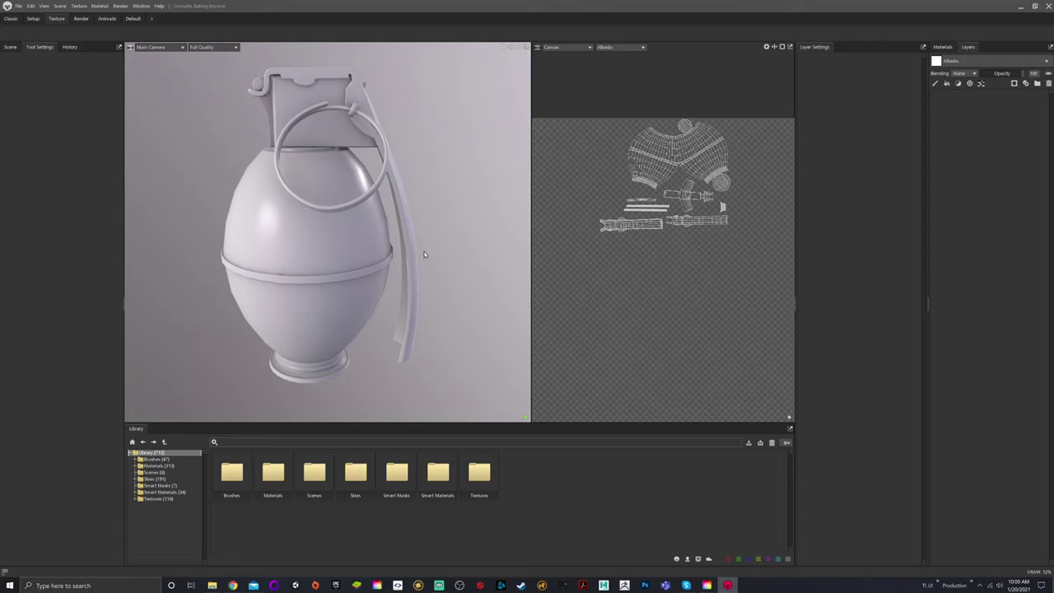
Rotate the environment lighting around the grenade and add a new paint layer
{"action": "mouse_move", "coordinate": [393, 246]}
{"action": "right_mouse_down", "text": "shift"}
{"action": "mouse_move", "coordinate": [463, 252]}
{"action": "mouse_move", "coordinate": [410, 248]}
{"action": "right_mouse_up", "text": "shift"}
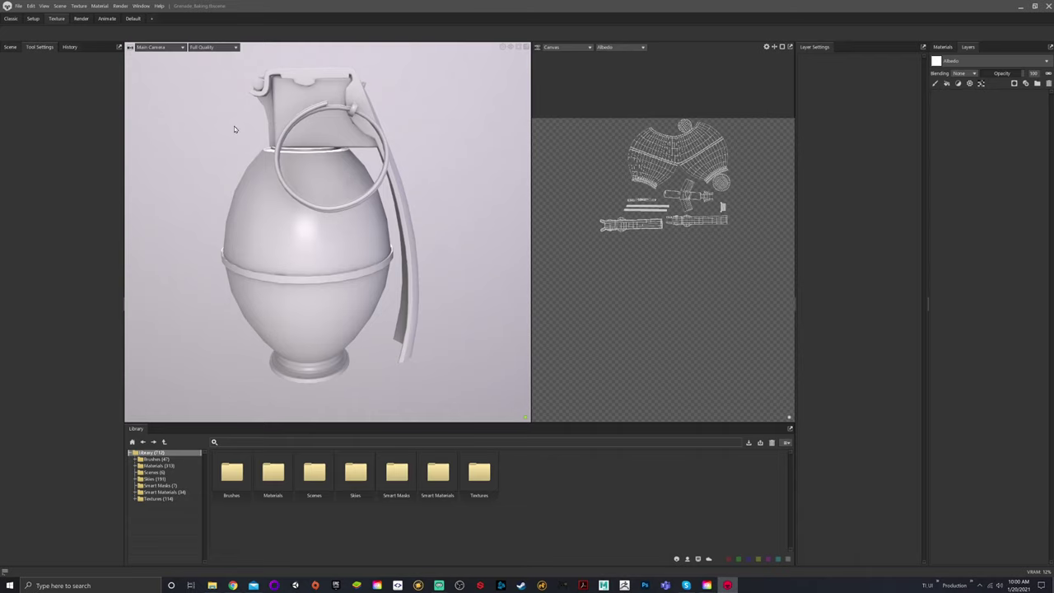
{"action": "left_click", "coordinate": [935, 85]}
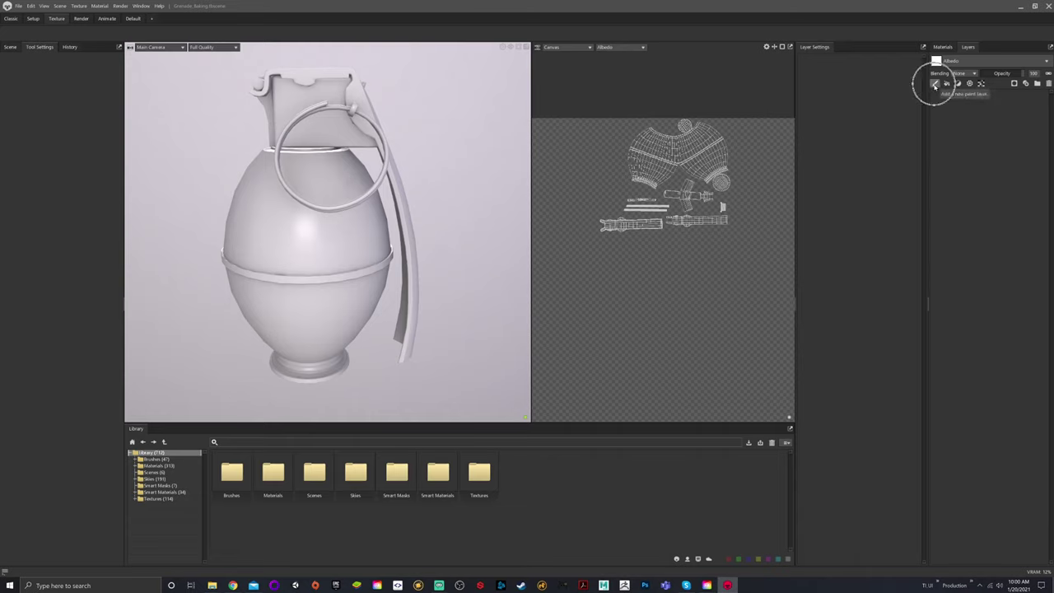
{"action": "left_click", "coordinate": [935, 85]}
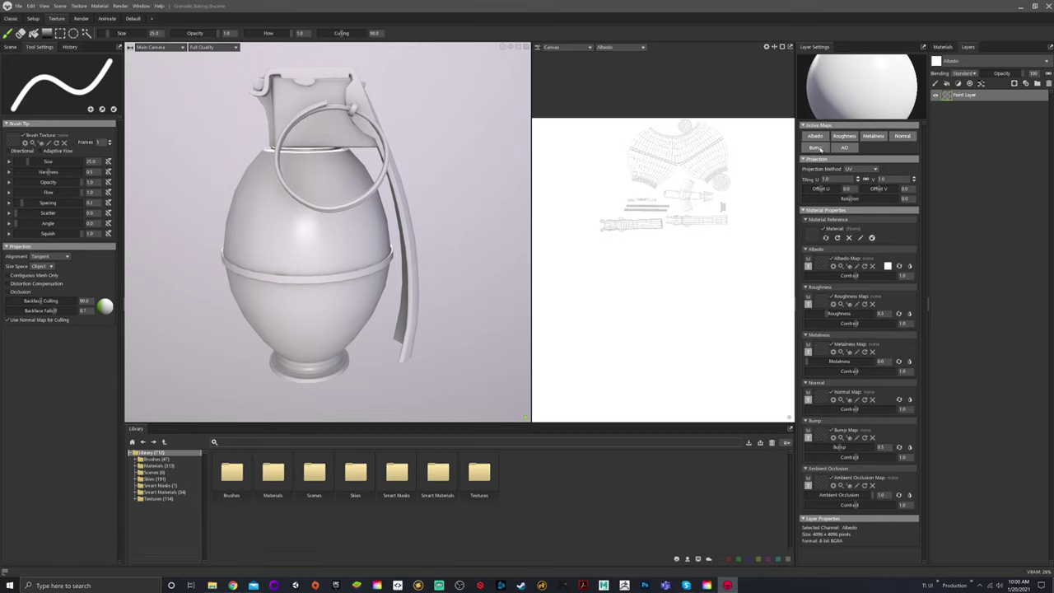
Remove the Bump map from the Grenade project's maps and add it back
{"action": "left_click", "coordinate": [9, 52]}
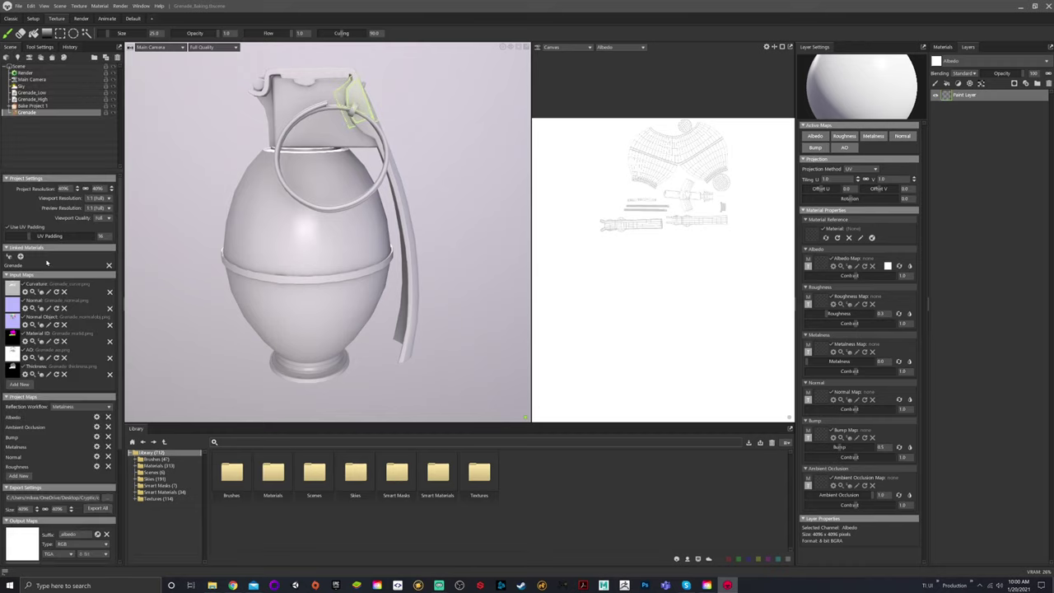
{"action": "left_click", "coordinate": [34, 115]}
{"action": "left_click", "coordinate": [108, 436]}
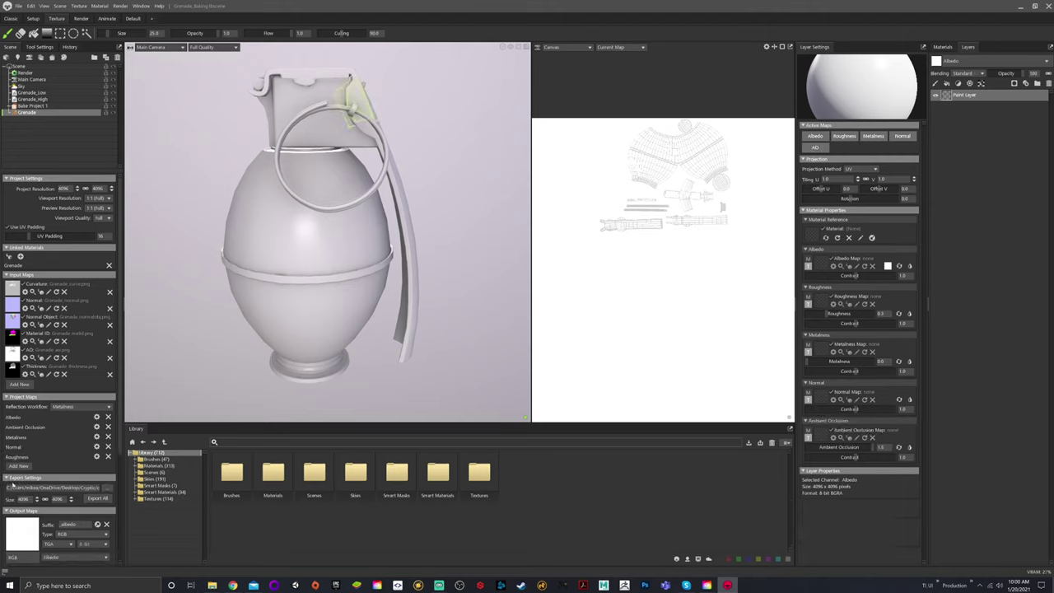
{"action": "left_click", "coordinate": [18, 466]}
{"action": "left_click", "coordinate": [16, 475]}
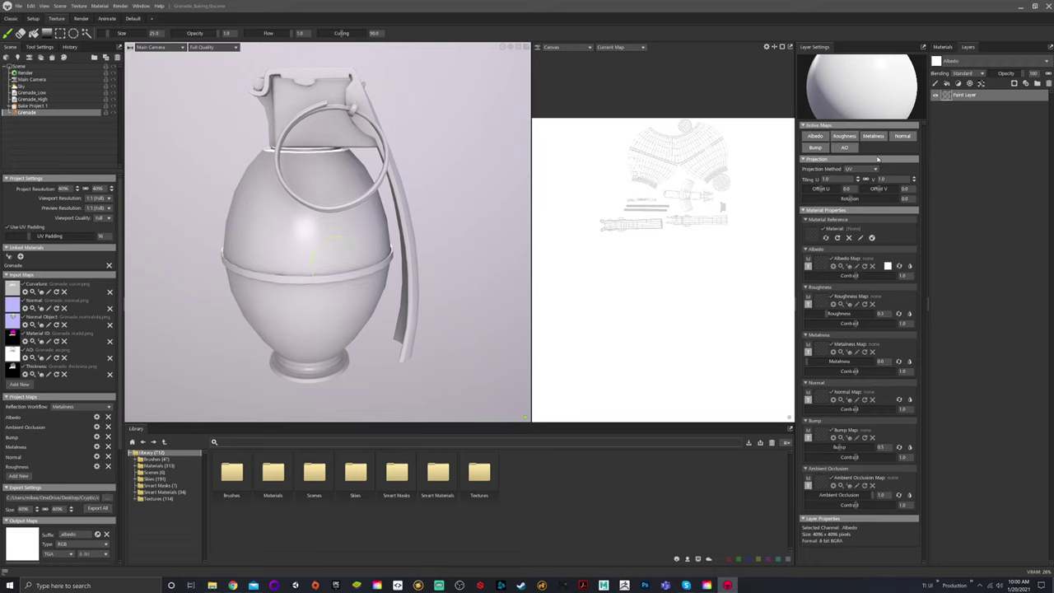
Deactivate the paint layer's Albedo, Roughness, Metalness, Normal, AO and Bump maps
{"action": "left_click", "coordinate": [37, 47]}
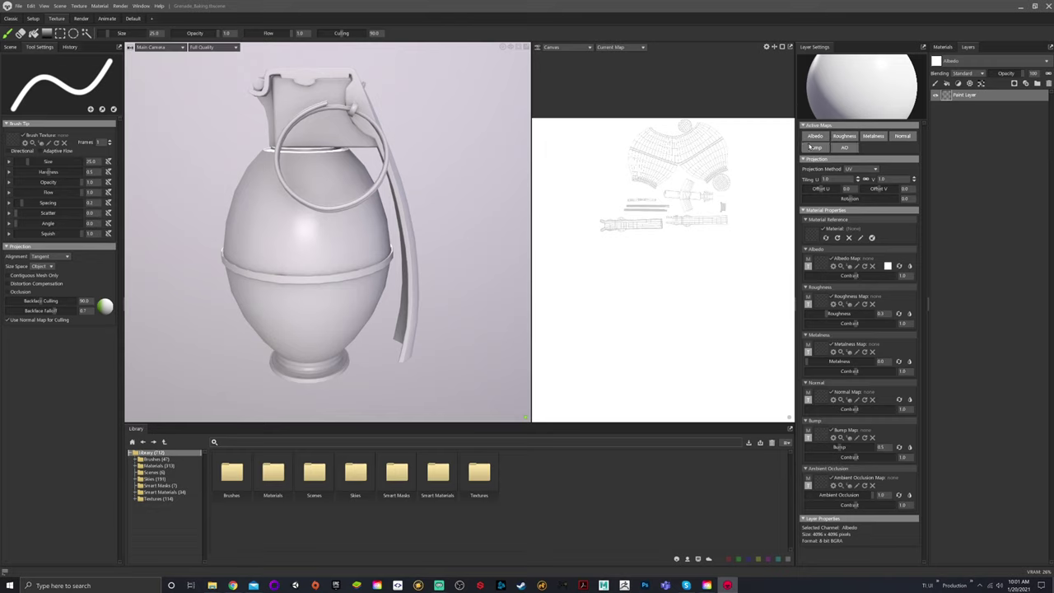
{"action": "left_click", "coordinate": [815, 136]}
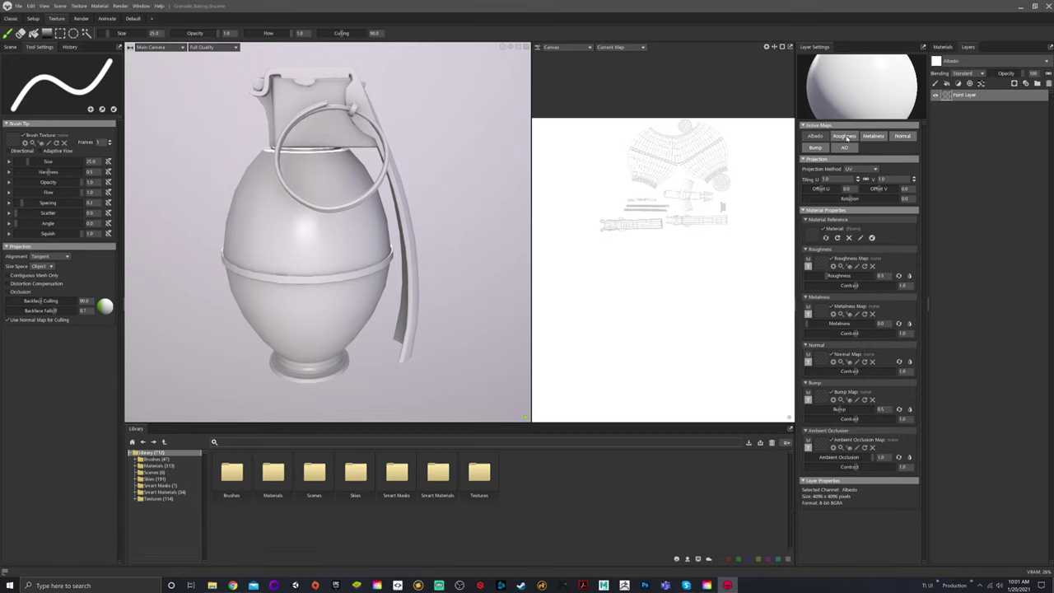
{"action": "left_click", "coordinate": [844, 136]}
{"action": "left_click", "coordinate": [873, 135]}
{"action": "left_click", "coordinate": [903, 136]}
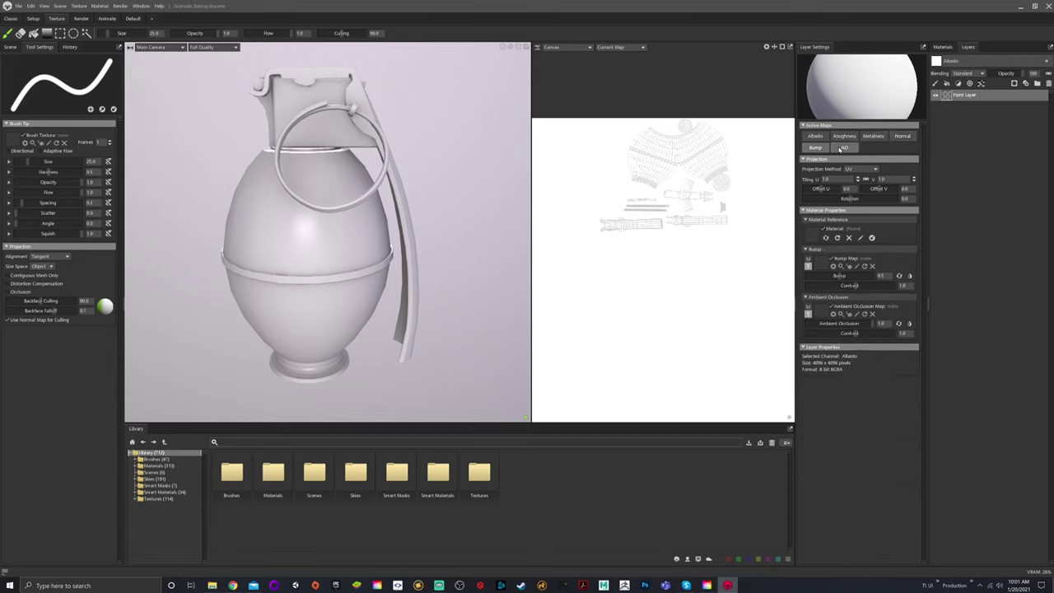
{"action": "left_click", "coordinate": [845, 147]}
{"action": "left_click", "coordinate": [815, 148]}
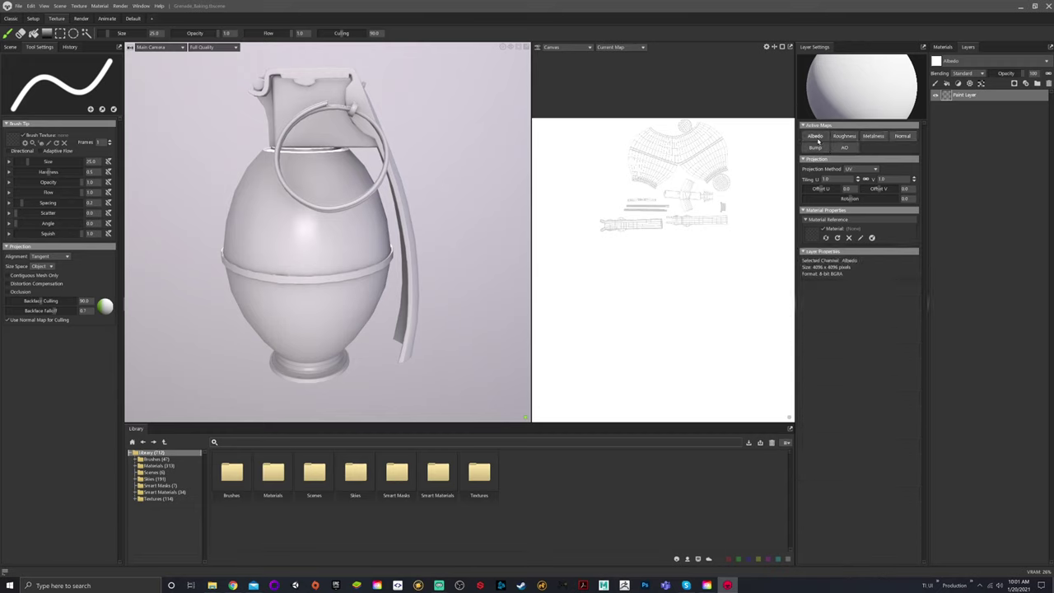
Reactivate Albedo, Roughness and Metalness on the paint layer, and isolate Albedo as the only active map
{"action": "left_click", "coordinate": [816, 137]}
{"action": "left_click", "coordinate": [845, 137]}
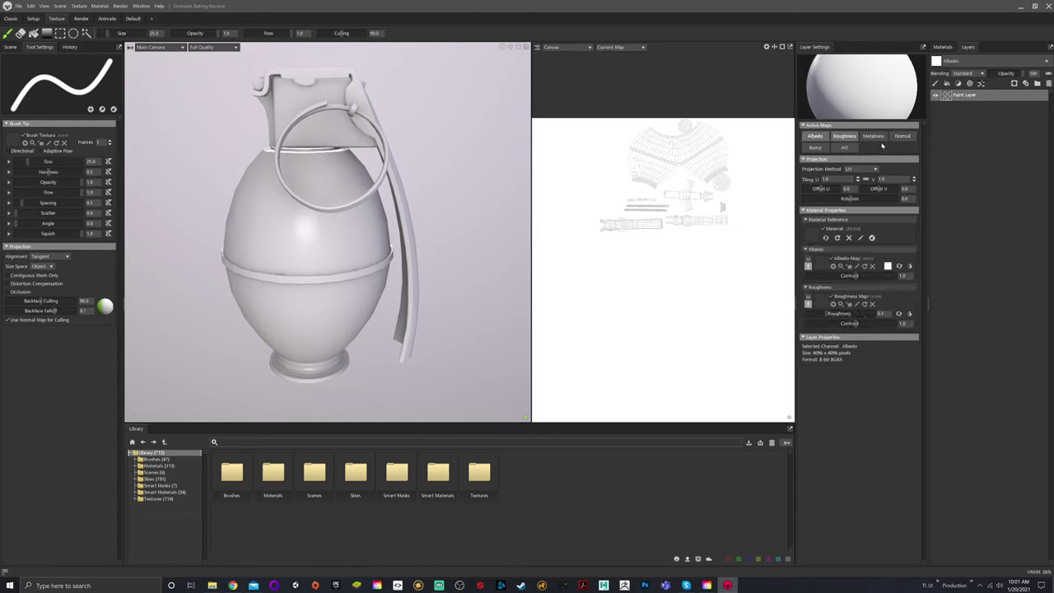
{"action": "left_click", "coordinate": [873, 137]}
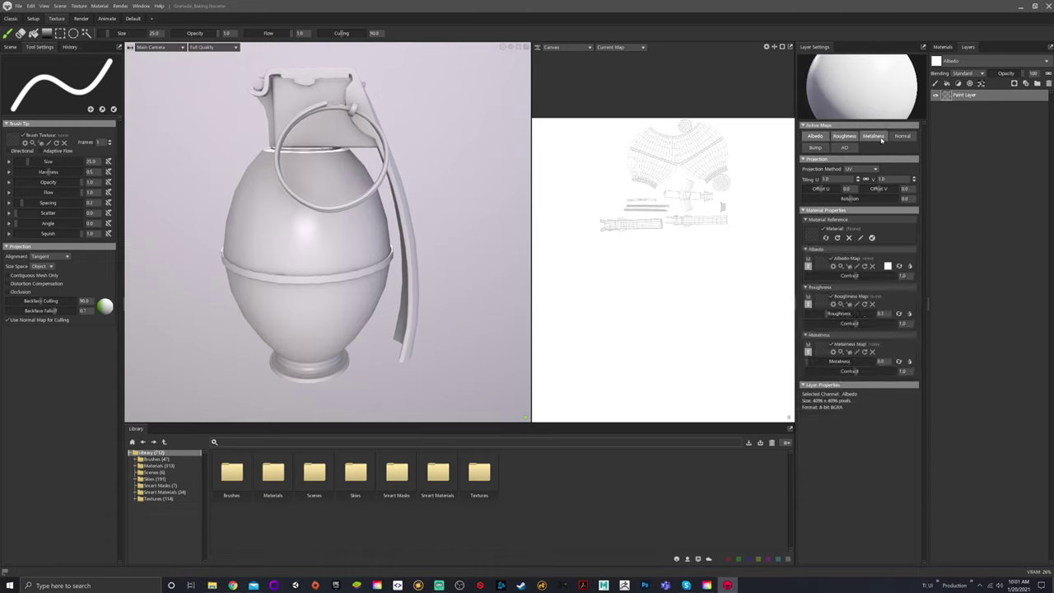
{"action": "left_click", "coordinate": [816, 139], "text": "alt"}
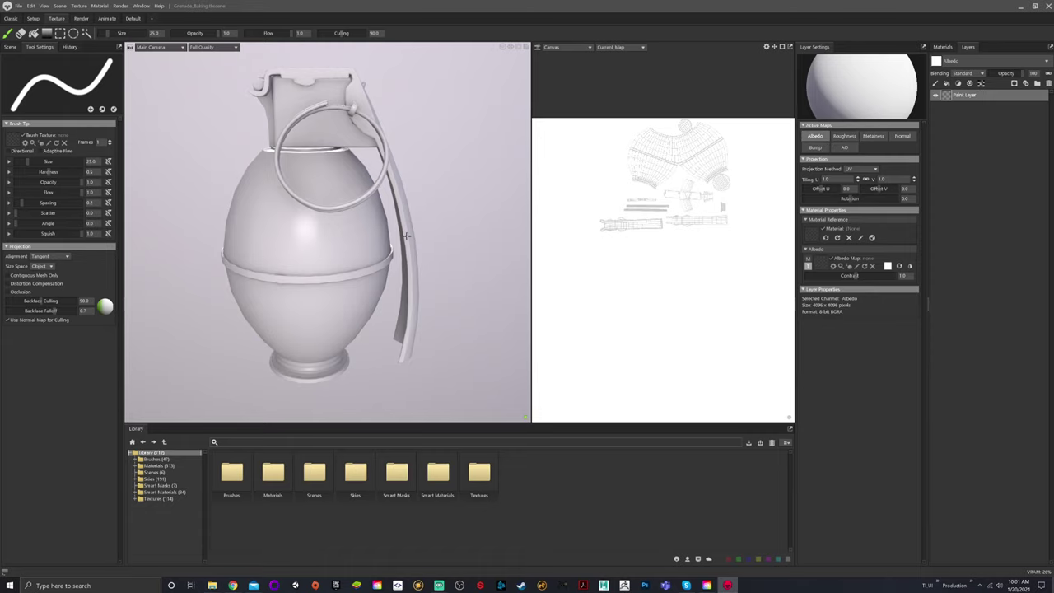
Shrink the paint brush and enlarge it again to a size of 19
{"action": "left_click_drag", "start_coordinate": [310, 235], "coordinate": [498, 232], "text": "alt"}
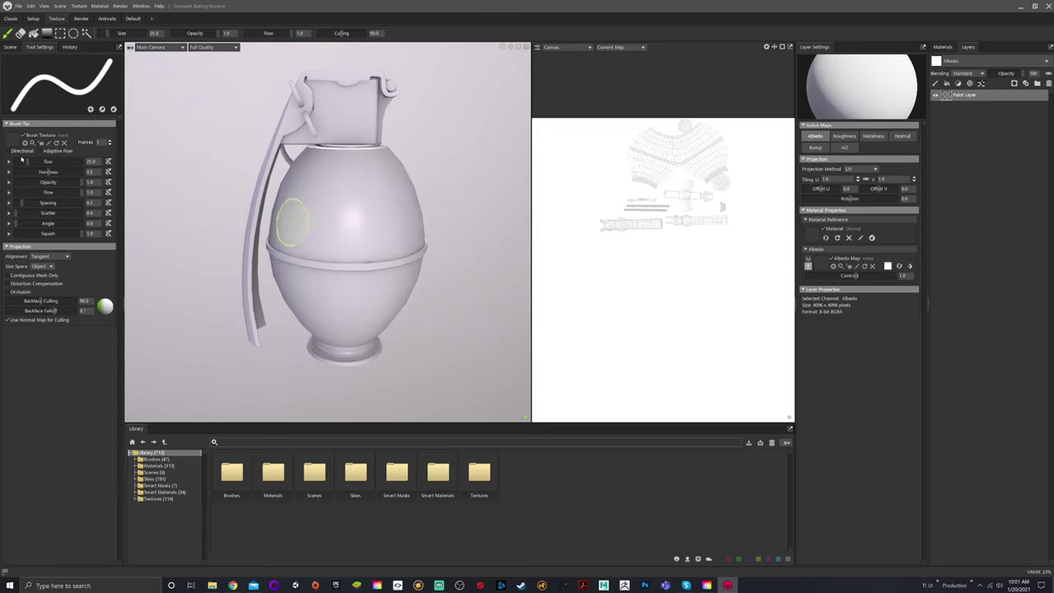
{"action": "key", "text": "bracketleft"}
{"action": "key", "text": "bracketleft"}
{"action": "key", "text": "bracketleft"}
{"action": "key", "text": "bracketleft"}
{"action": "key", "text": "bracketleft"}
{"action": "key", "text": "bracketleft"}
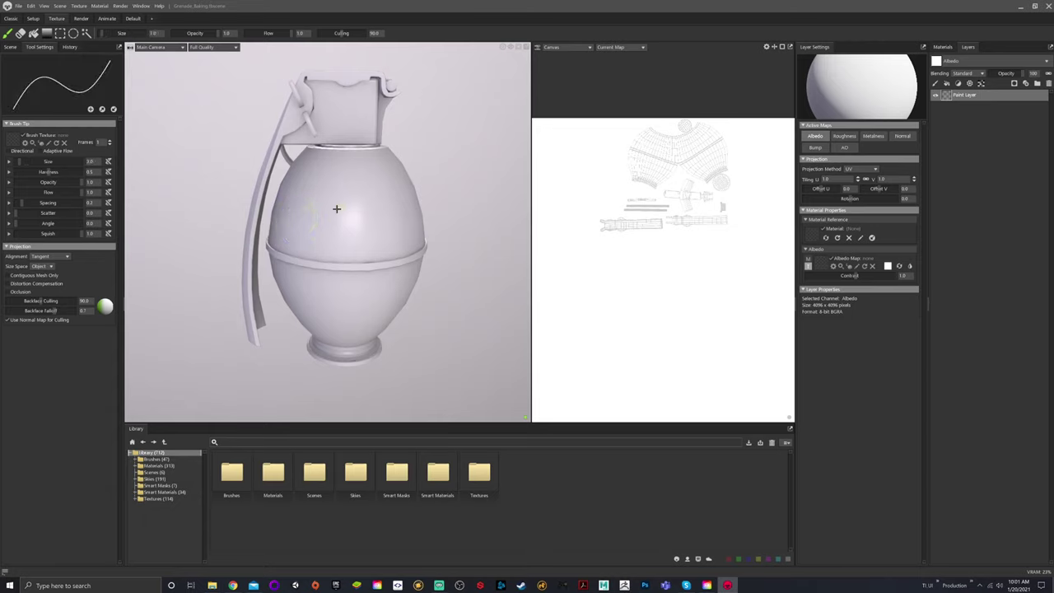
{"action": "key", "text": "bracketright"}
{"action": "key", "text": "bracketright"}
{"action": "key", "text": "bracketright"}
{"action": "key", "text": "bracketright"}
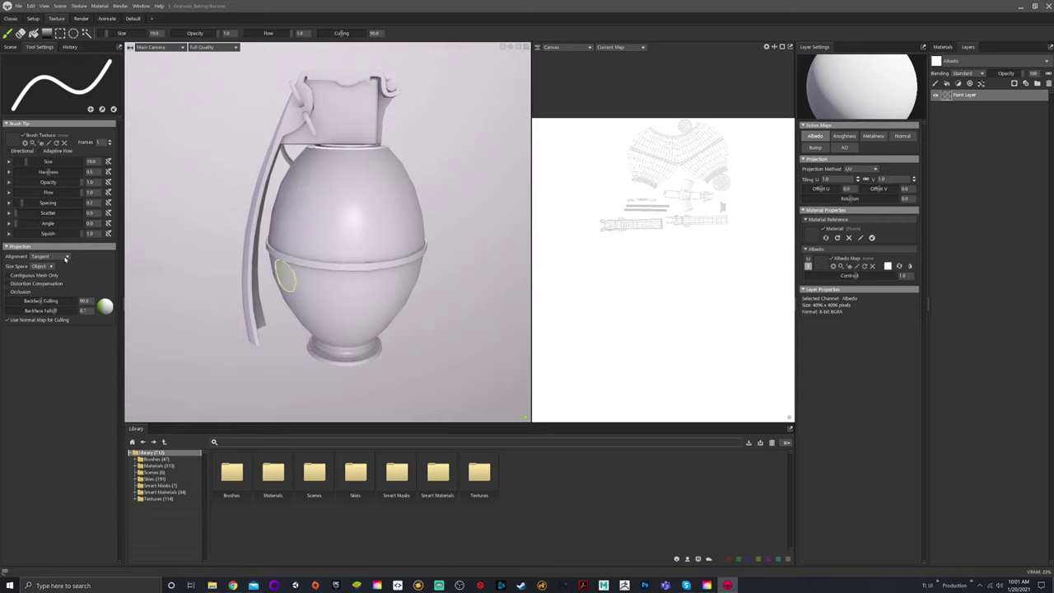
{"action": "left_click", "coordinate": [66, 257]}
{"action": "left_click", "coordinate": [66, 257]}
{"action": "left_click_drag", "start_coordinate": [340, 222], "coordinate": [340, 216], "text": "alt"}
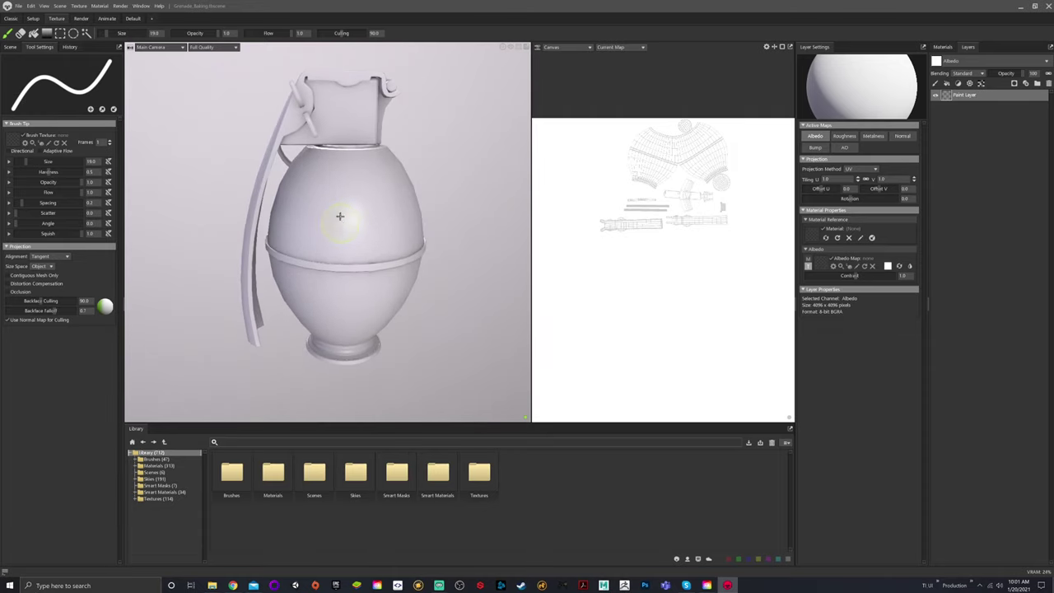
{"action": "scroll", "coordinate": [369, 222], "scroll_direction": "up", "scroll_amount": 2}
{"action": "middle_click_drag", "start_coordinate": [385, 212], "coordinate": [398, 228], "text": "alt"}
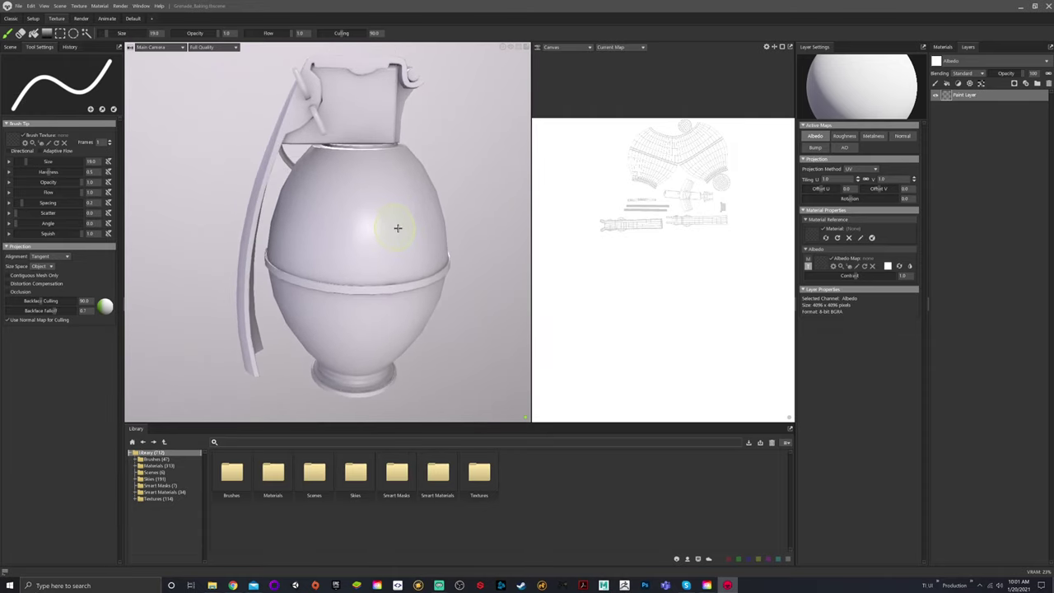
{"action": "left_click_drag", "start_coordinate": [398, 229], "coordinate": [384, 230], "text": "alt"}
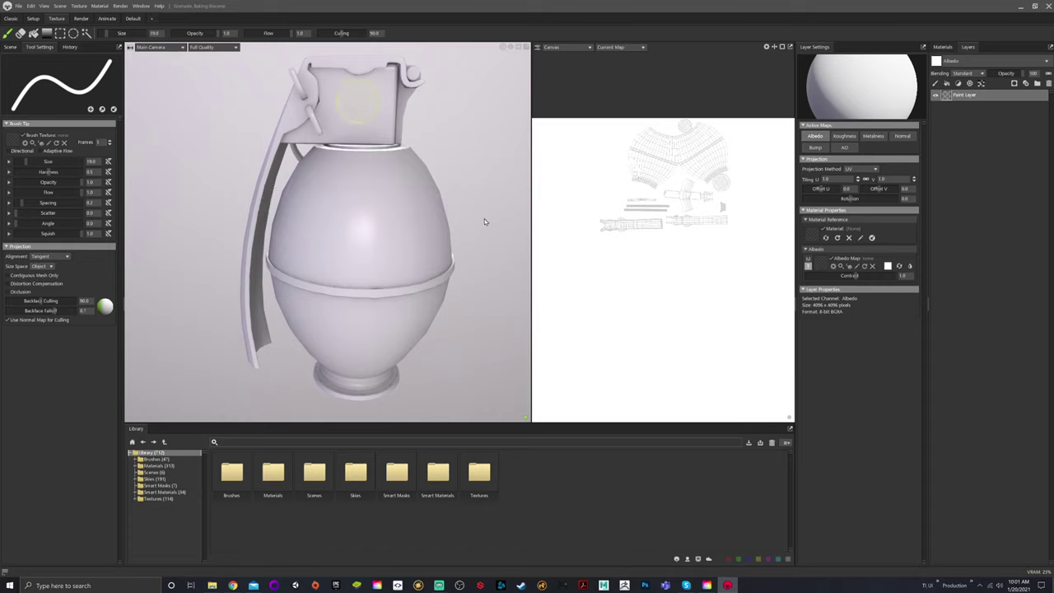
Set the Albedo colour to red (C32222) and paint a diagonal stroke on the upper half of the grenade body
{"action": "left_click", "coordinate": [888, 266]}
{"action": "left_click", "coordinate": [516, 265]}
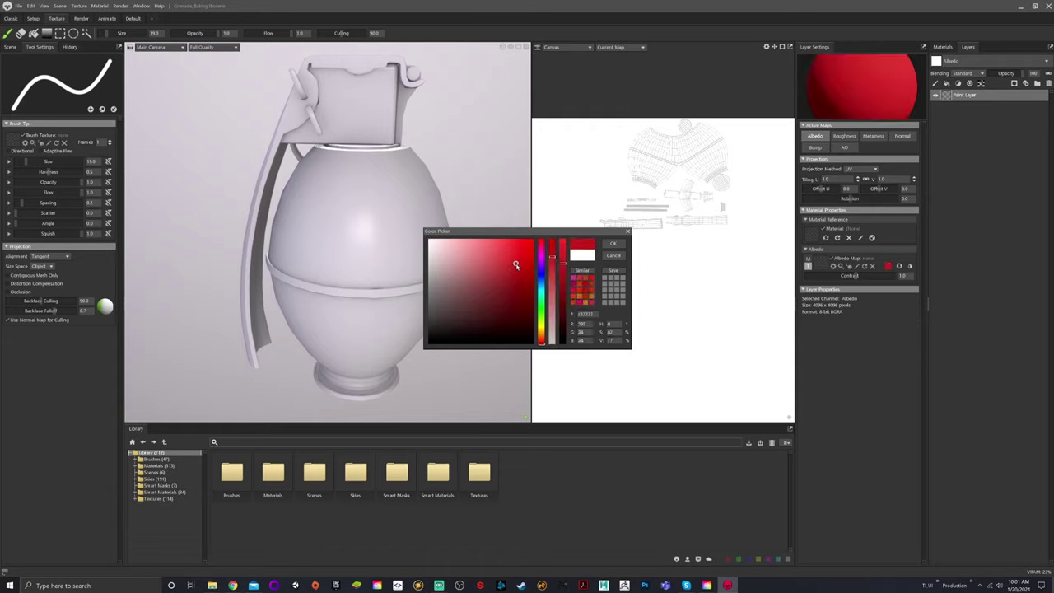
{"action": "left_click", "coordinate": [613, 245]}
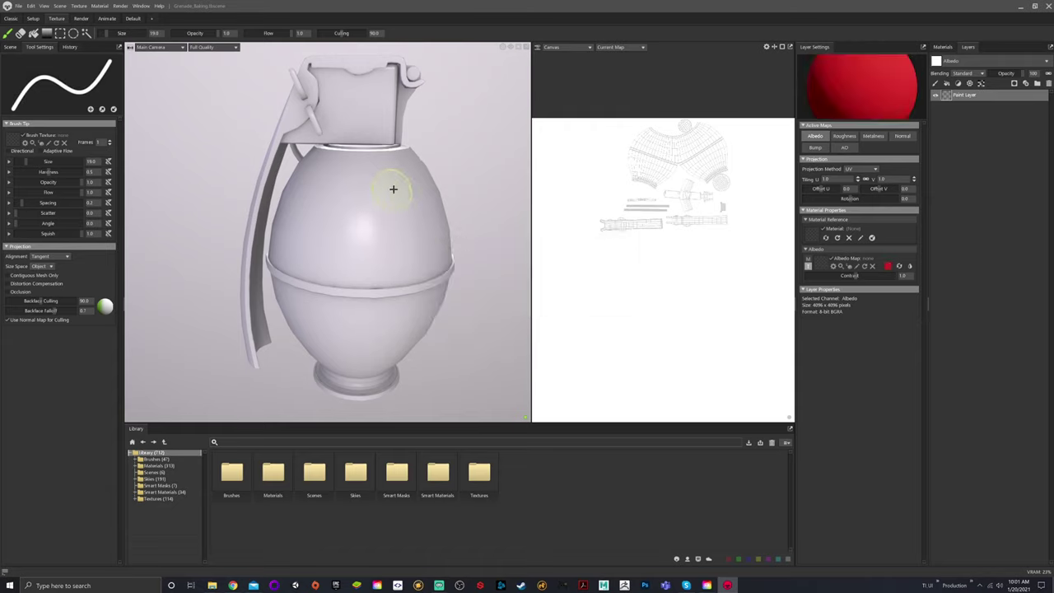
{"action": "mouse_move", "coordinate": [395, 189]}
{"action": "left_mouse_down"}
{"action": "mouse_move", "coordinate": [338, 239]}
{"action": "mouse_move", "coordinate": [360, 247]}
{"action": "left_mouse_up"}
{"action": "scroll", "coordinate": [386, 240], "scroll_direction": "up", "scroll_amount": 2}
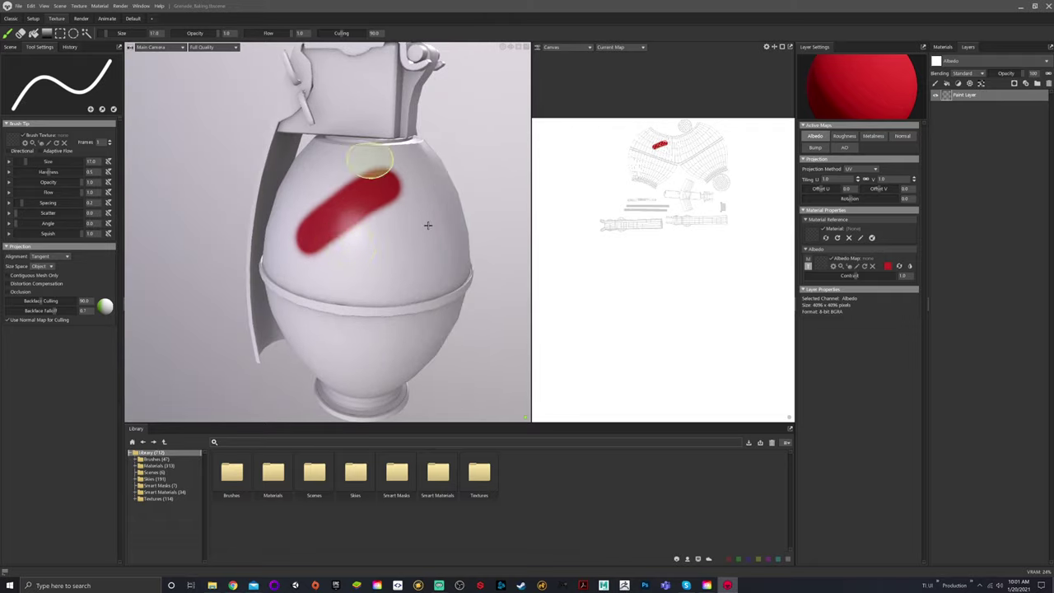
{"action": "left_click_drag", "start_coordinate": [410, 225], "coordinate": [464, 212], "text": "alt"}
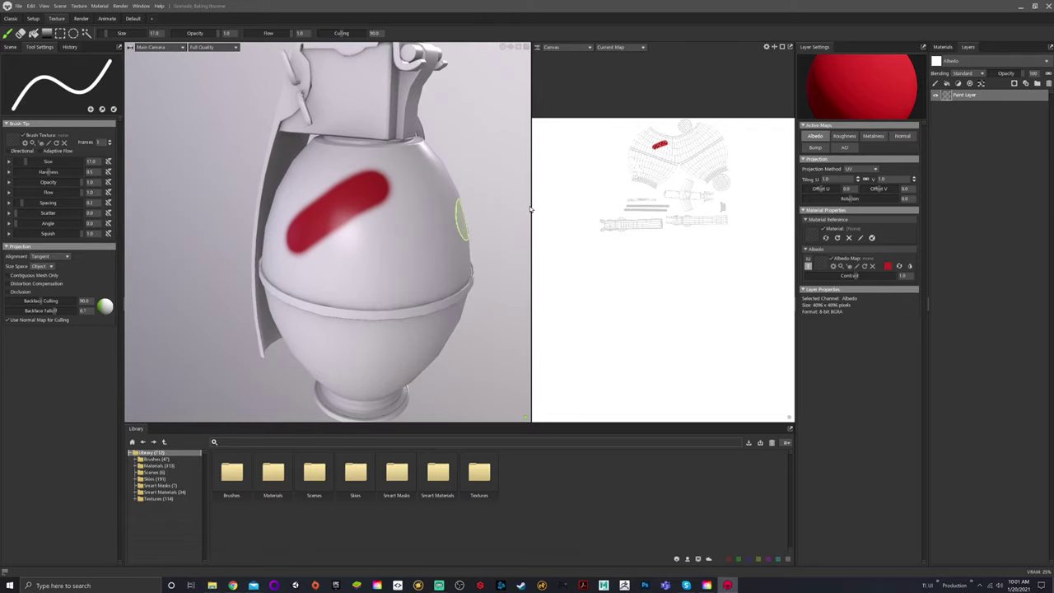
Change the Albedo colour to bright green, reduce the brush size to 10, and paint a stroke across the red one
{"action": "left_click", "coordinate": [888, 266]}
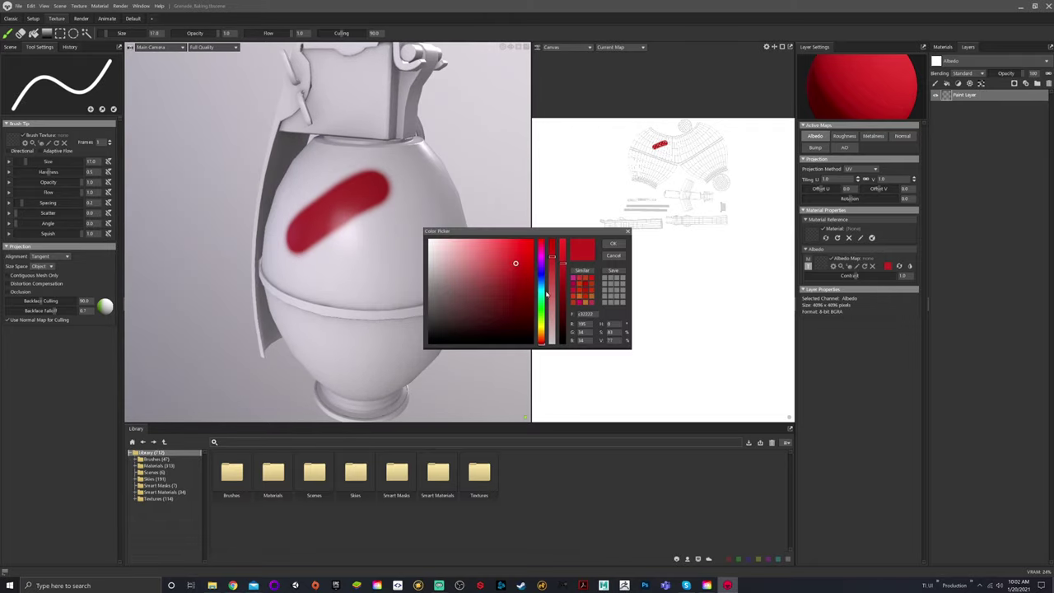
{"action": "left_click", "coordinate": [544, 295]}
{"action": "left_click", "coordinate": [613, 244]}
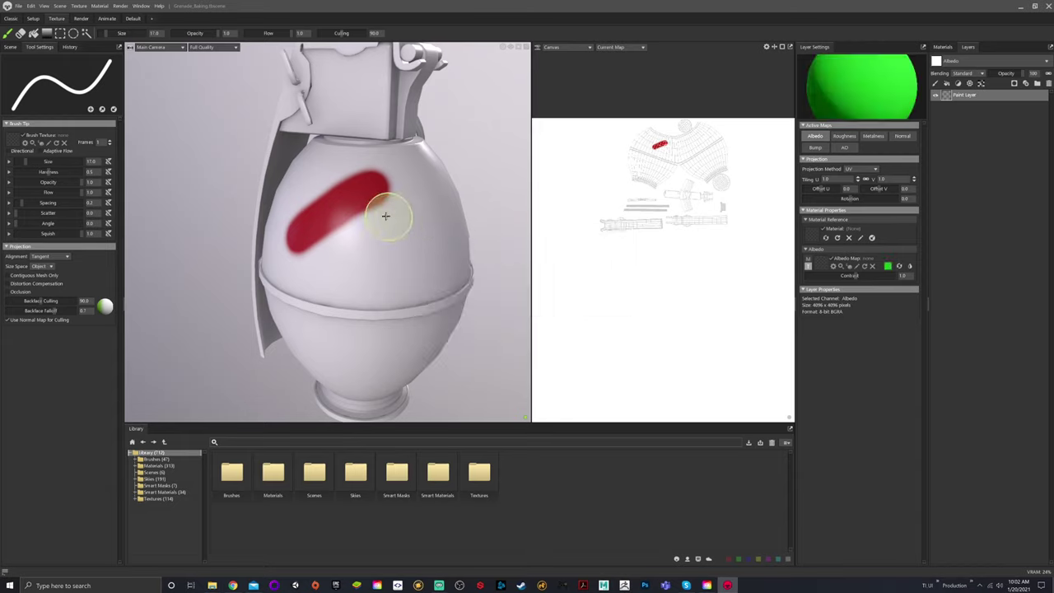
{"action": "key", "text": "bracketleft"}
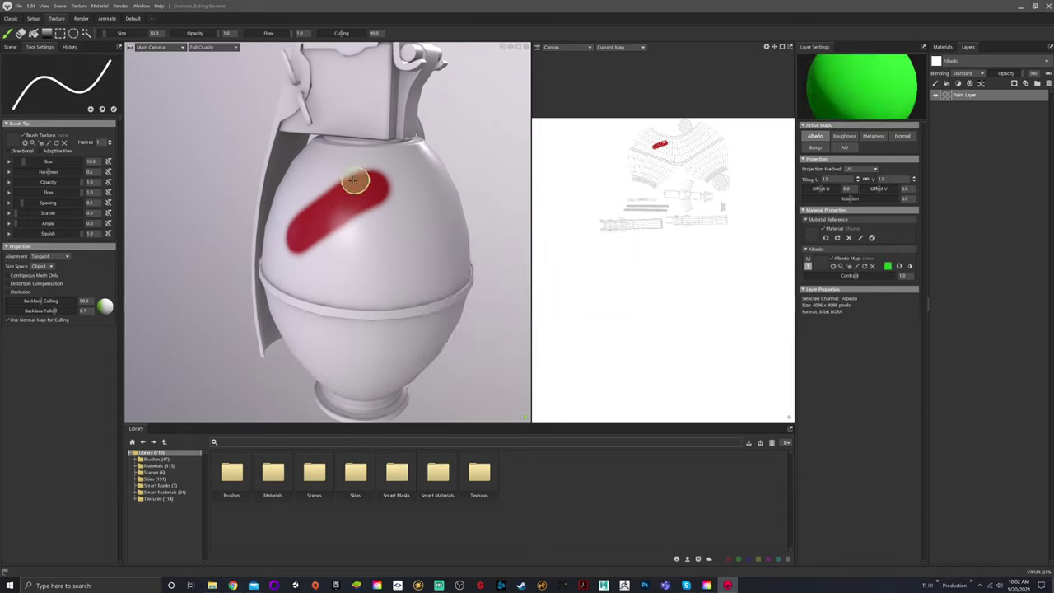
{"action": "mouse_move", "coordinate": [379, 216]}
{"action": "left_mouse_down", "text": "alt"}
{"action": "mouse_move", "coordinate": [398, 225]}
{"action": "mouse_move", "coordinate": [372, 200]}
{"action": "mouse_move", "coordinate": [321, 212]}
{"action": "left_mouse_up", "text": "alt"}
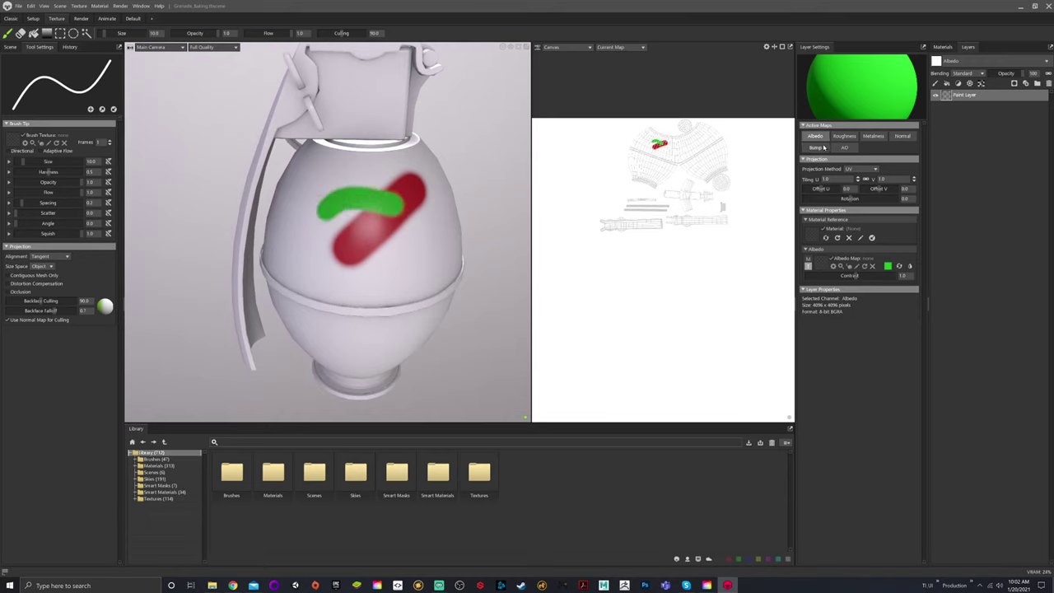
Activate the Roughness map, set roughness to about 0.95, and paint a green diagonal stroke below the red one
{"action": "left_click", "coordinate": [844, 135]}
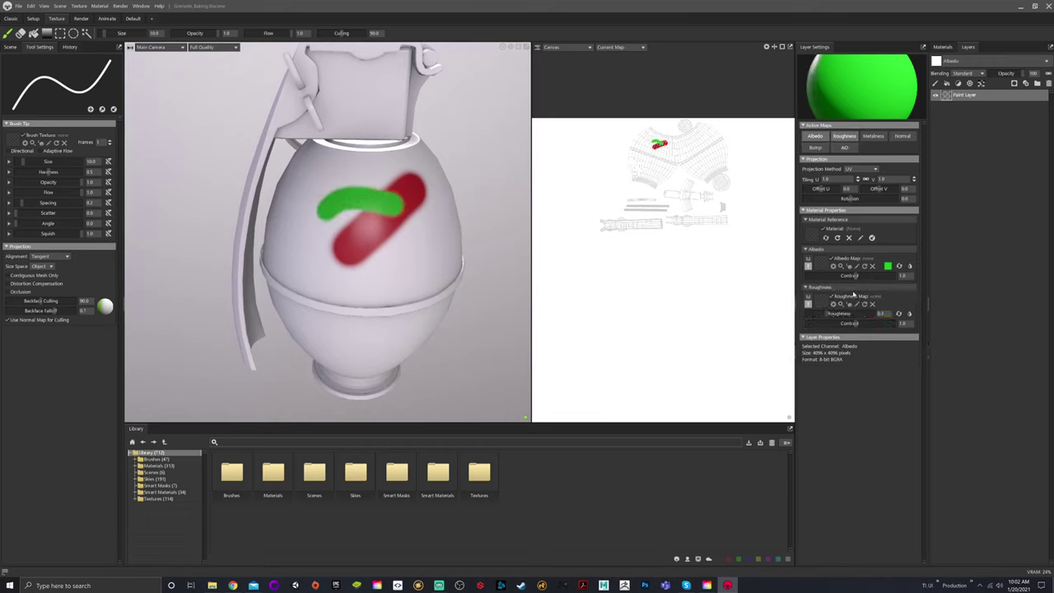
{"action": "left_click_drag", "start_coordinate": [831, 313], "coordinate": [871, 315]}
{"action": "left_click", "coordinate": [417, 254]}
{"action": "mouse_move", "coordinate": [415, 258]}
{"action": "left_mouse_down"}
{"action": "mouse_move", "coordinate": [377, 286]}
{"action": "mouse_move", "coordinate": [385, 239]}
{"action": "left_mouse_up"}
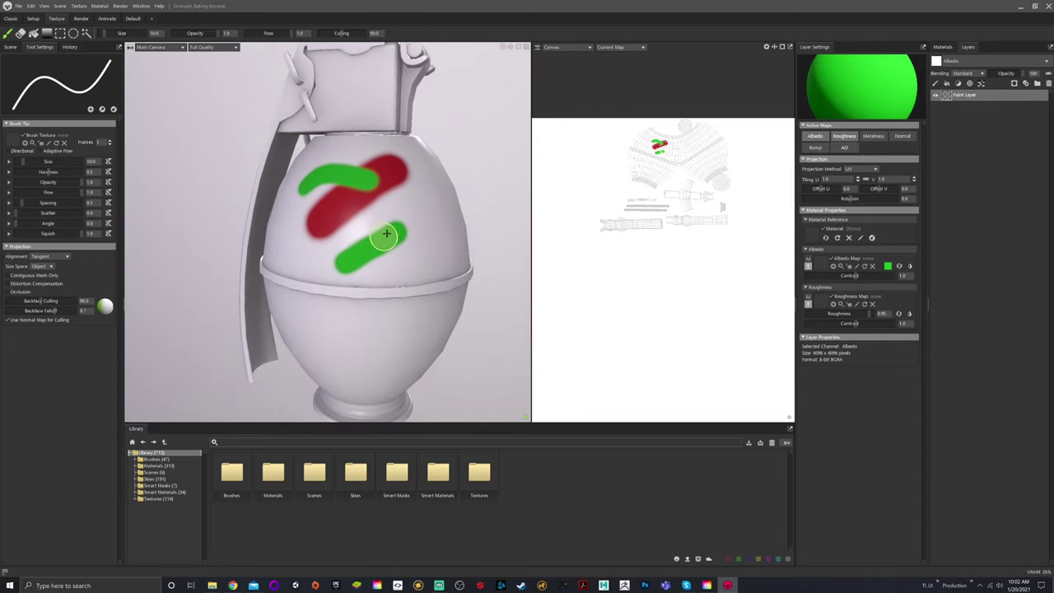
Lower the roughness to about 0.006 and paint a glossy green curved stroke beside the rough one
{"action": "left_click_drag", "start_coordinate": [828, 314], "coordinate": [808, 314]}
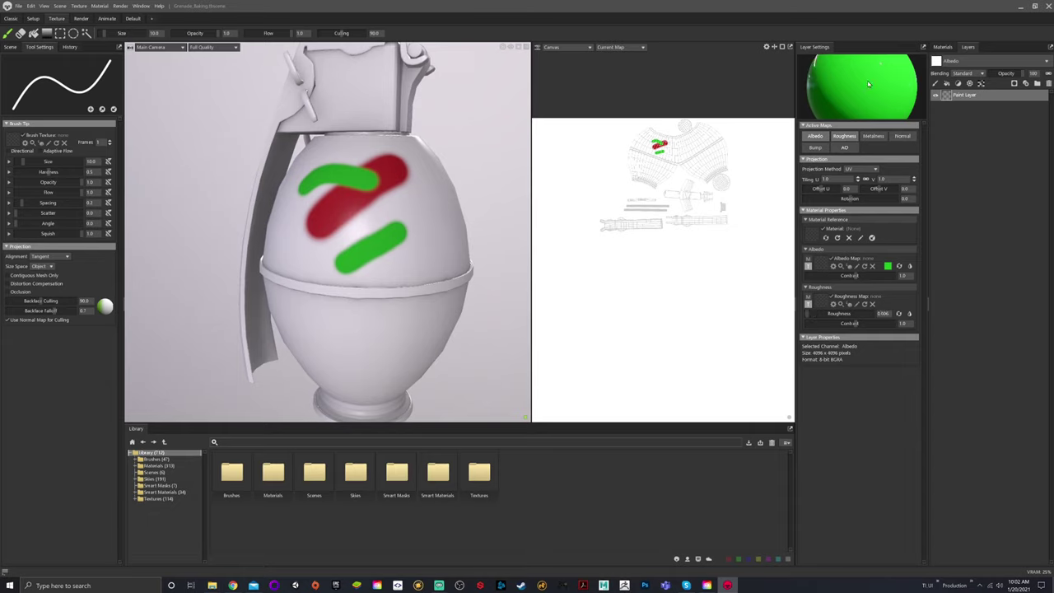
{"action": "mouse_move", "coordinate": [405, 221]}
{"action": "left_mouse_down"}
{"action": "mouse_move", "coordinate": [420, 216]}
{"action": "mouse_move", "coordinate": [428, 263]}
{"action": "left_mouse_up"}
{"action": "right_click_drag", "start_coordinate": [404, 232], "coordinate": [412, 237], "text": "shift"}
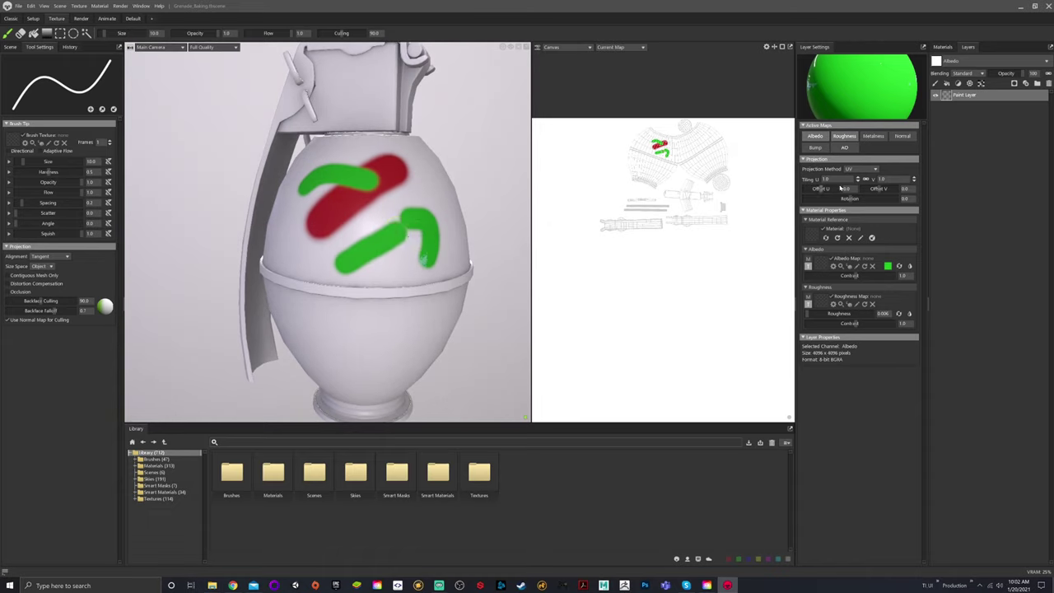
Activate the Bump map, set bump to about 0.93, and paint a green curved stroke beside the red one on the upper body
{"action": "left_click", "coordinate": [815, 148]}
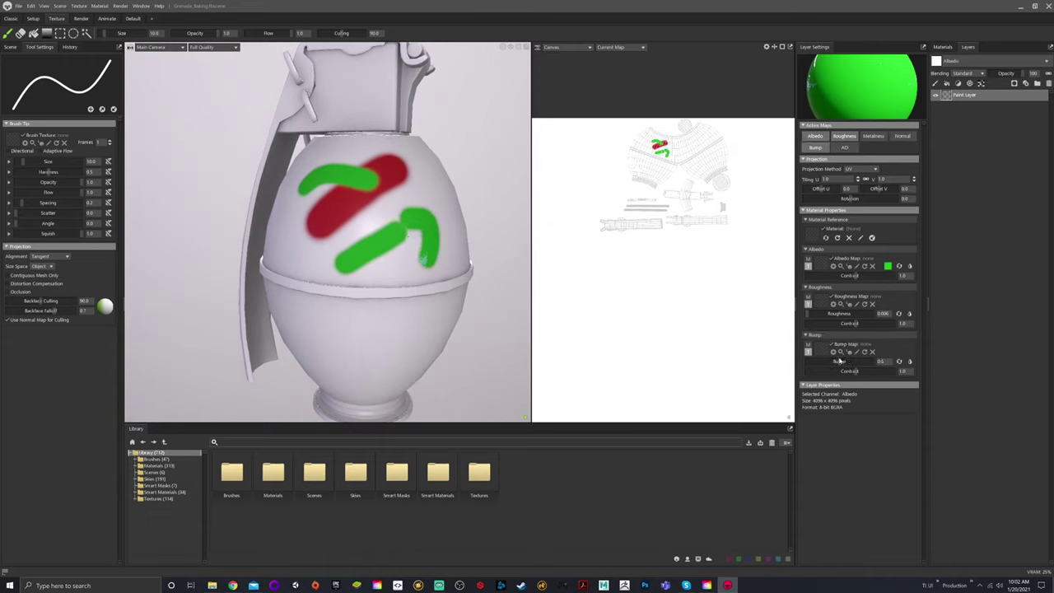
{"action": "left_click_drag", "start_coordinate": [840, 362], "coordinate": [868, 361]}
{"action": "mouse_move", "coordinate": [426, 180]}
{"action": "left_mouse_down", "text": "alt"}
{"action": "mouse_move", "coordinate": [404, 181]}
{"action": "mouse_move", "coordinate": [445, 206]}
{"action": "mouse_move", "coordinate": [441, 235]}
{"action": "mouse_move", "coordinate": [404, 226]}
{"action": "mouse_move", "coordinate": [463, 232]}
{"action": "left_mouse_up", "text": "alt"}
{"action": "mouse_move", "coordinate": [447, 228]}
{"action": "right_mouse_down", "text": "shift"}
{"action": "mouse_move", "coordinate": [423, 227]}
{"action": "mouse_move", "coordinate": [432, 233]}
{"action": "right_mouse_up", "text": "shift"}
{"action": "mouse_move", "coordinate": [431, 232]}
{"action": "left_mouse_down", "text": "alt"}
{"action": "mouse_move", "coordinate": [420, 228]}
{"action": "mouse_move", "coordinate": [438, 219]}
{"action": "left_mouse_up", "text": "alt"}
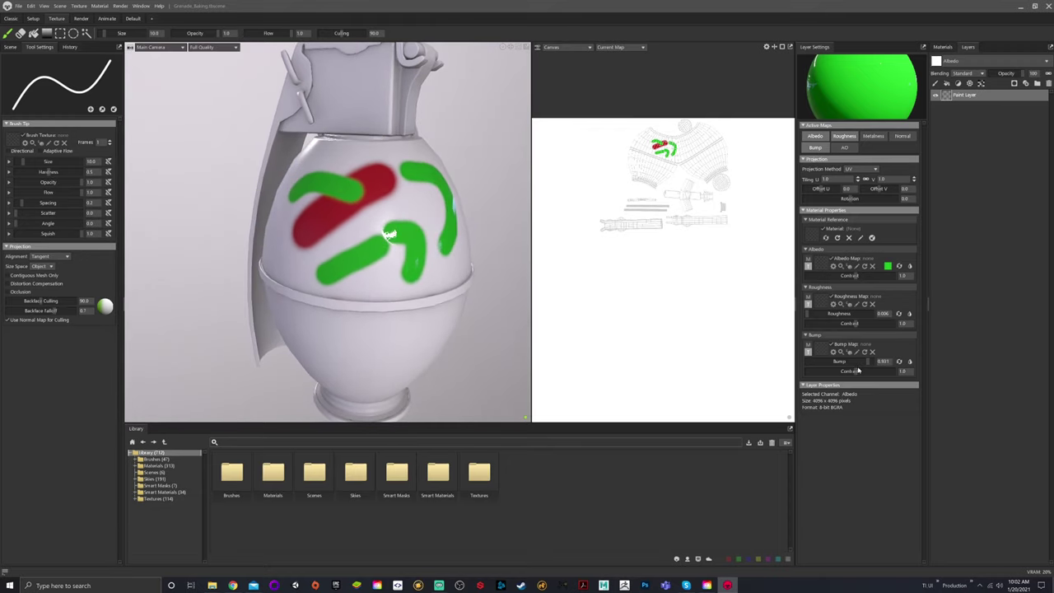
Lower the bump to about 0.13 and paint a green curved stroke running from the red stroke down toward the grenade's band
{"action": "left_click_drag", "start_coordinate": [867, 364], "coordinate": [815, 361]}
{"action": "mouse_move", "coordinate": [346, 222]}
{"action": "left_mouse_down"}
{"action": "mouse_move", "coordinate": [316, 254]}
{"action": "mouse_move", "coordinate": [376, 281]}
{"action": "mouse_move", "coordinate": [399, 215]}
{"action": "mouse_move", "coordinate": [383, 206]}
{"action": "mouse_move", "coordinate": [412, 213]}
{"action": "mouse_move", "coordinate": [404, 216]}
{"action": "mouse_move", "coordinate": [420, 233]}
{"action": "left_mouse_up"}
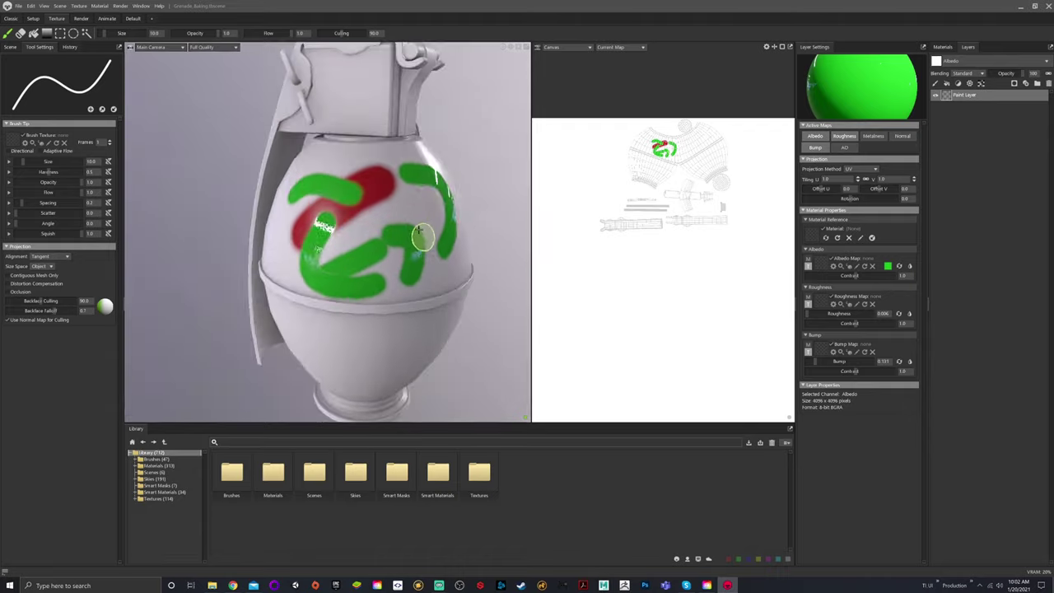
Restrict the paint layer's active maps to Bump only and inspect the painted strokes from the side
{"action": "left_click", "coordinate": [819, 148]}
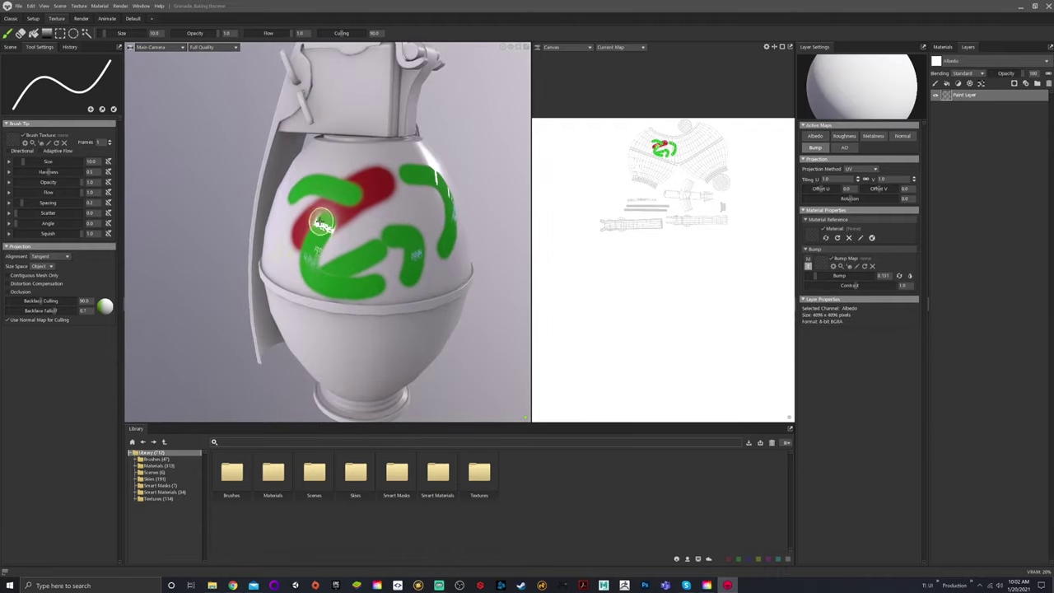
{"action": "left_click_drag", "start_coordinate": [317, 229], "coordinate": [408, 220], "text": "alt"}
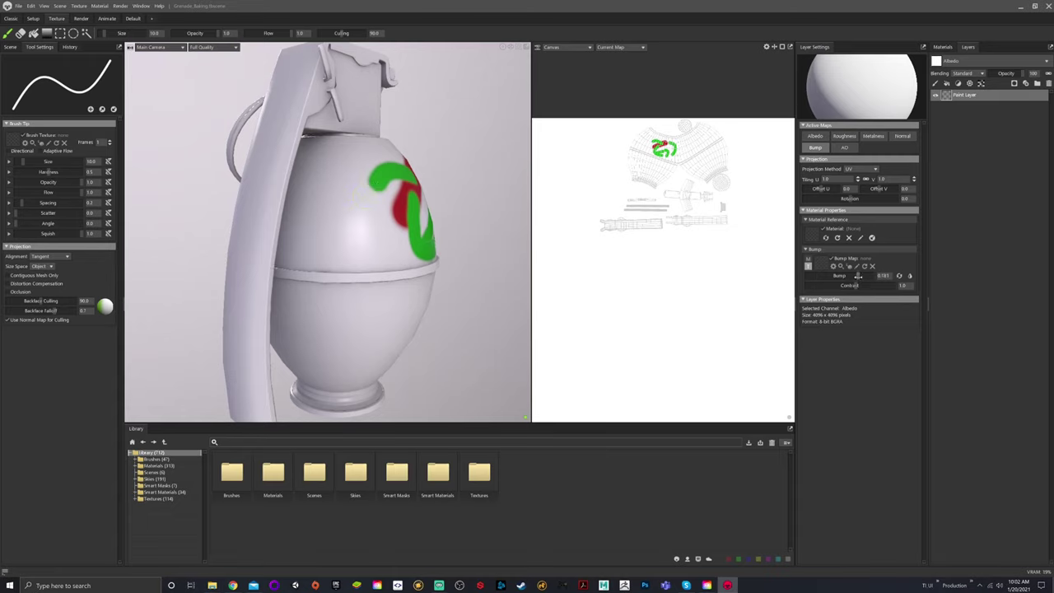
{"action": "mouse_move", "coordinate": [398, 217]}
{"action": "left_mouse_down", "text": "alt"}
{"action": "mouse_move", "coordinate": [280, 152]}
{"action": "mouse_move", "coordinate": [313, 235]}
{"action": "left_mouse_up", "text": "alt"}
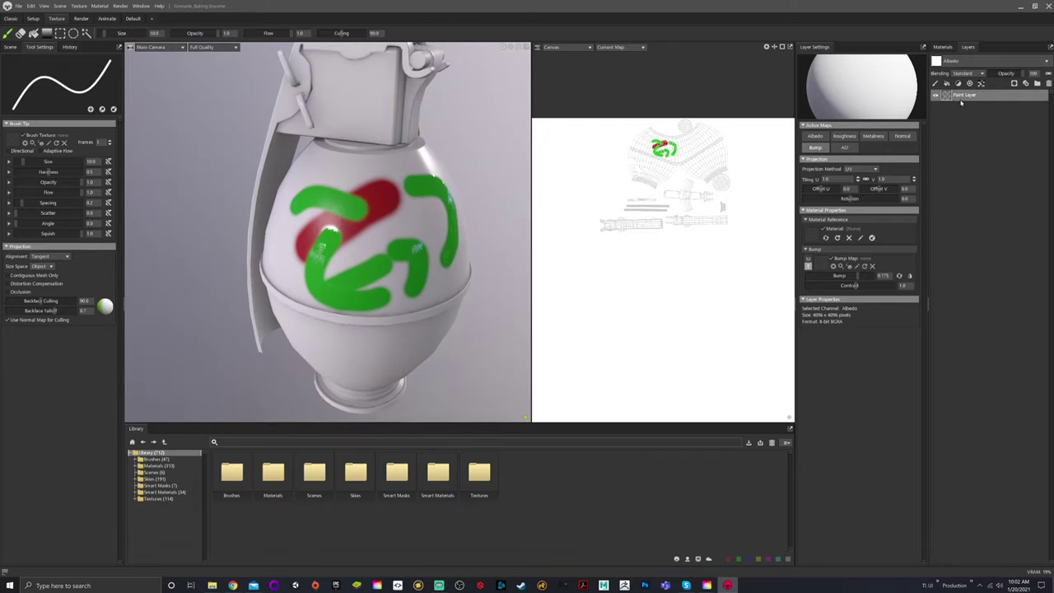
Replace the paint layer with a new one that has only the Bump map active, with bump set to 1.0
{"action": "key", "text": "Delete"}
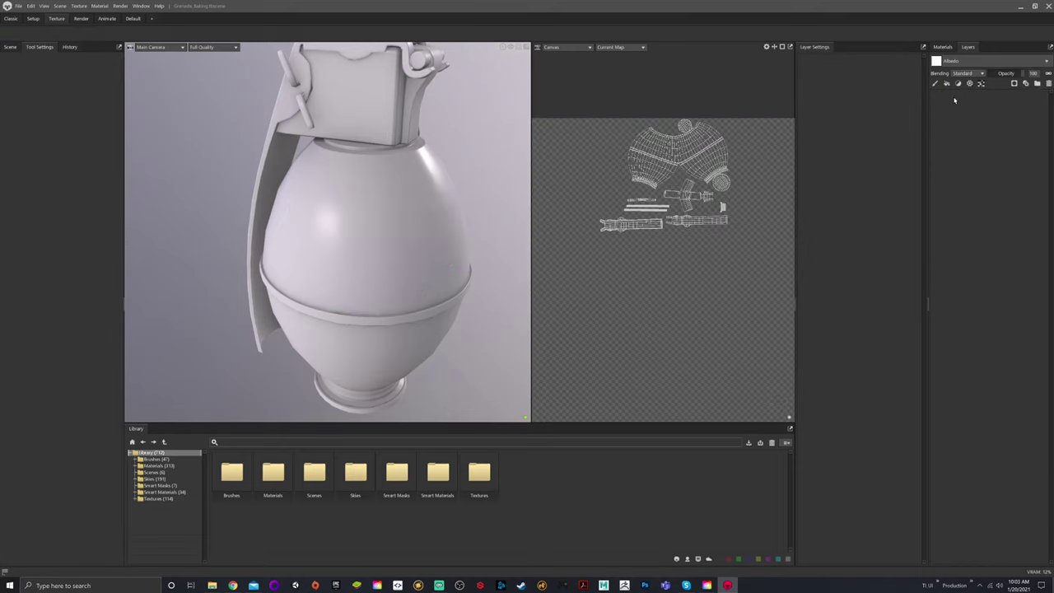
{"action": "left_click", "coordinate": [936, 84]}
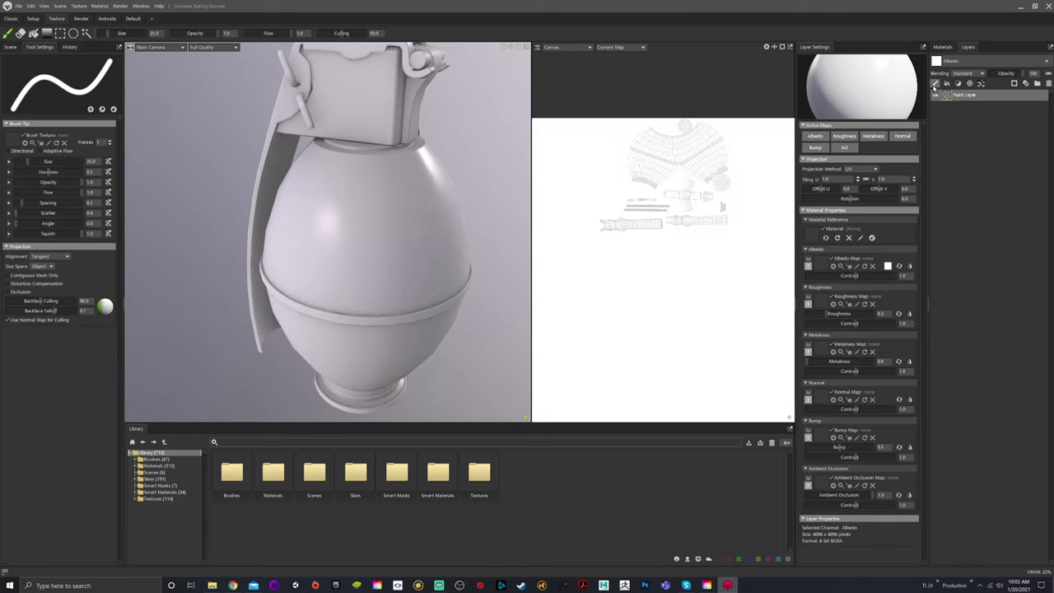
{"action": "left_click", "coordinate": [813, 147]}
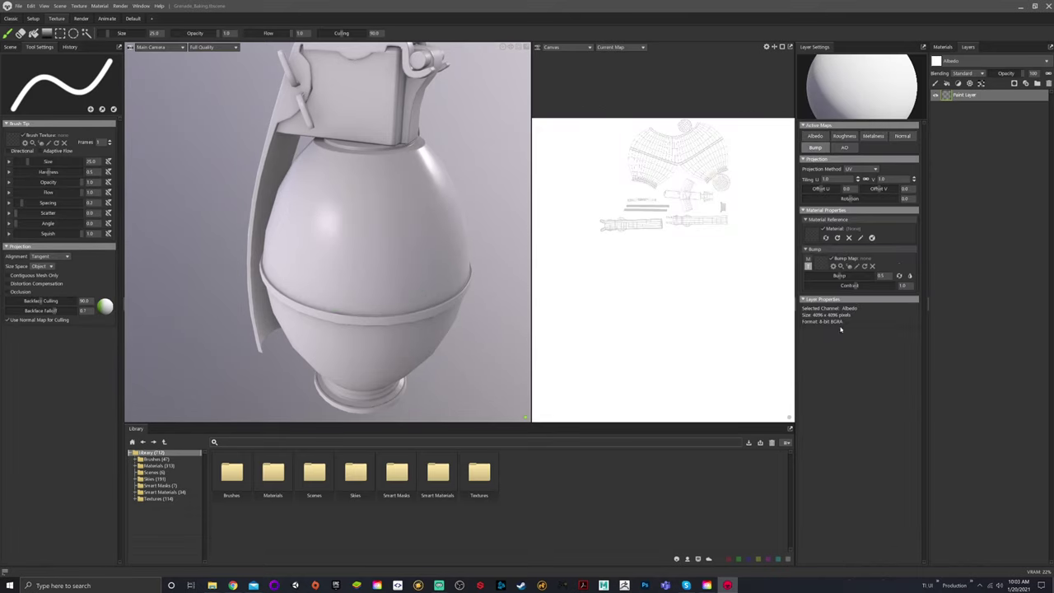
{"action": "left_click_drag", "start_coordinate": [840, 276], "coordinate": [874, 276]}
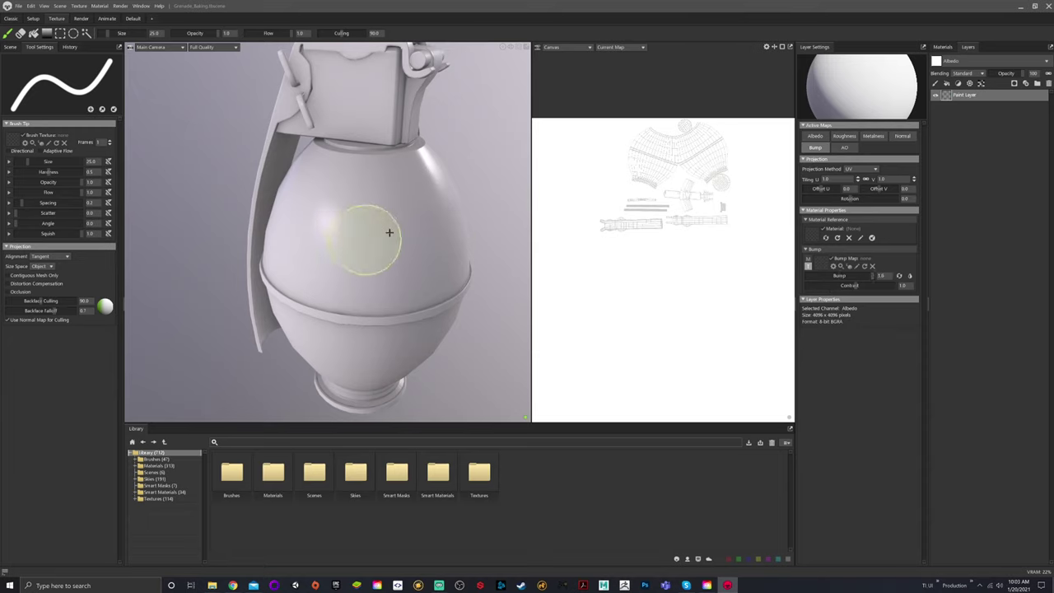
Try a curved bump-only stroke on the upper body, undo it, and reduce the brush size to 14
{"action": "left_click", "coordinate": [395, 216]}
{"action": "left_click_drag", "start_coordinate": [346, 238], "coordinate": [350, 246]}
{"action": "left_click_drag", "start_coordinate": [453, 249], "coordinate": [440, 233], "text": "alt"}
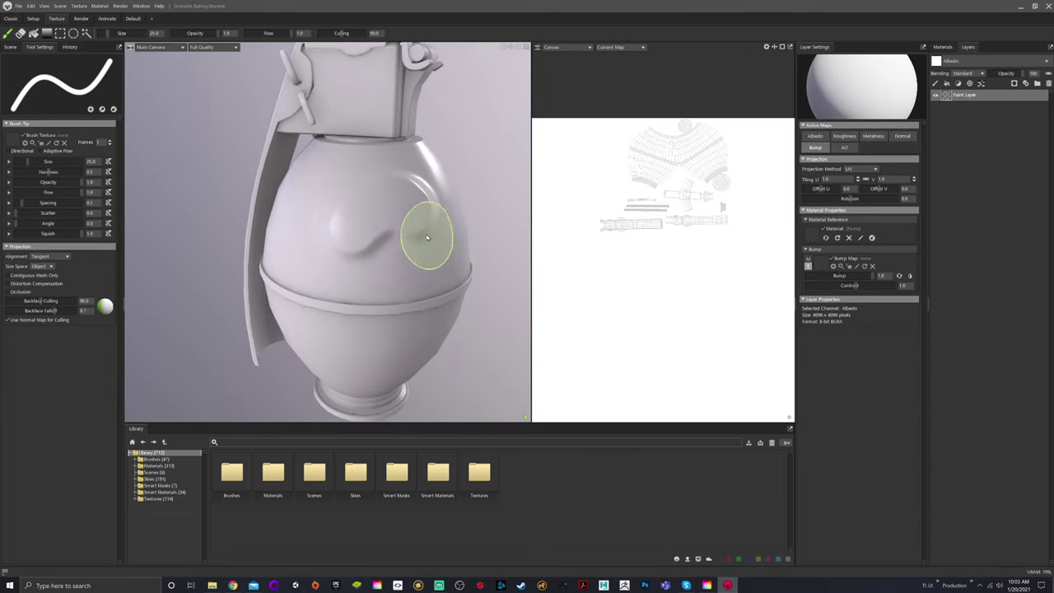
{"action": "key", "text": "ctrl+z"}
{"action": "right_click_drag", "start_coordinate": [420, 221], "coordinate": [418, 227], "text": "ctrl"}
{"action": "left_click_drag", "start_coordinate": [418, 222], "coordinate": [413, 221], "text": "alt"}
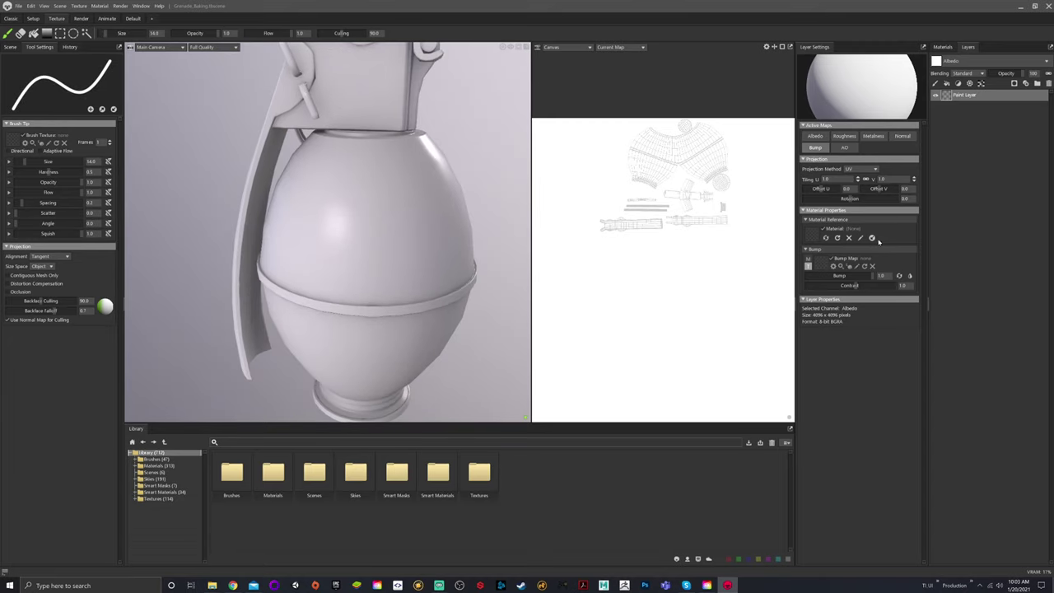
Activate the Albedo and Roughness maps alongside Bump and set the Albedo colour to dark red
{"action": "left_click", "coordinate": [814, 135]}
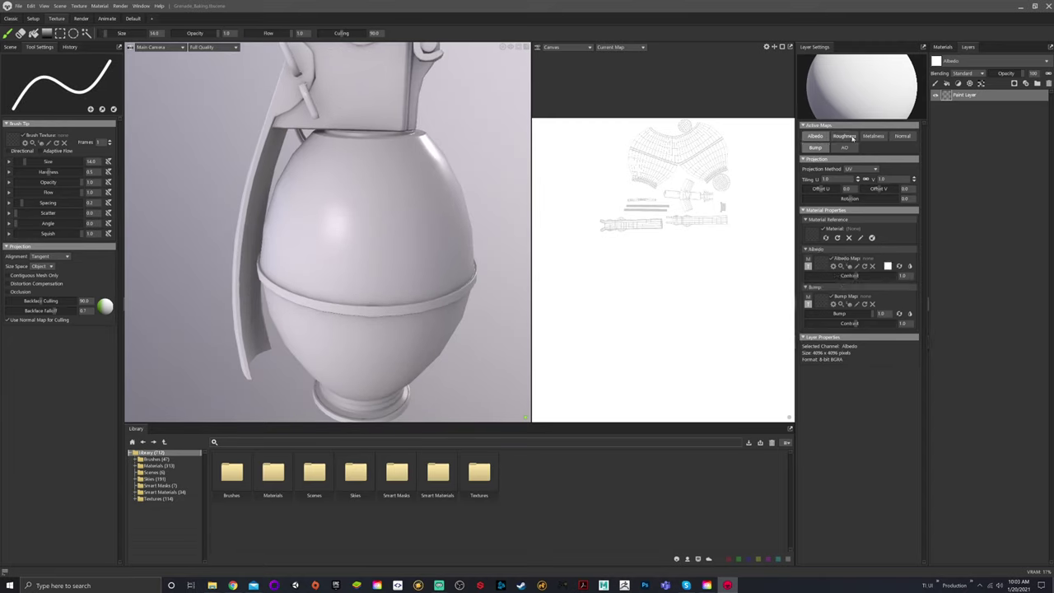
{"action": "left_click", "coordinate": [845, 136]}
{"action": "left_click", "coordinate": [888, 267]}
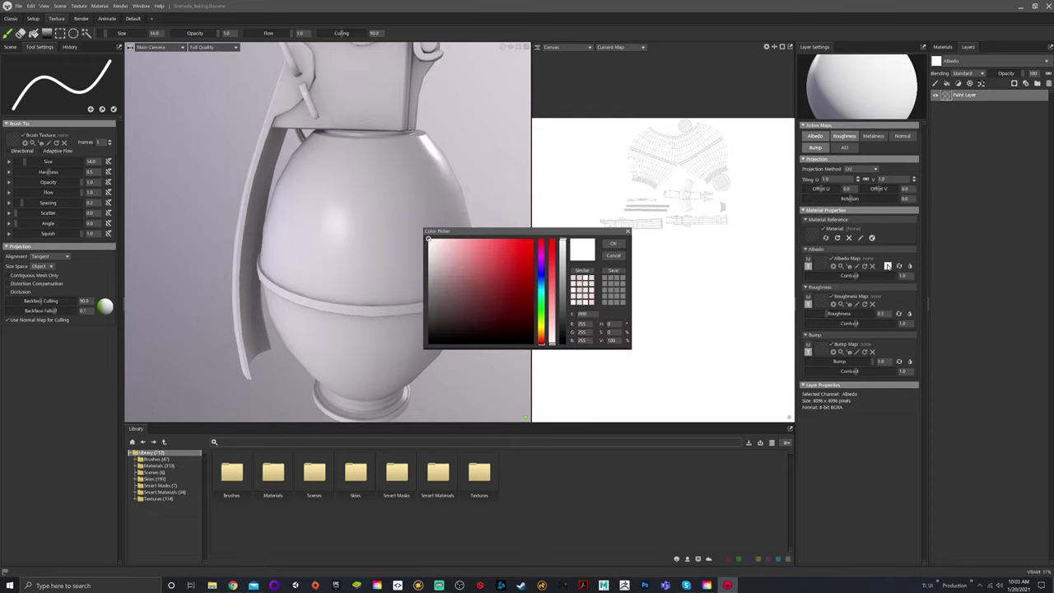
{"action": "left_click", "coordinate": [532, 275]}
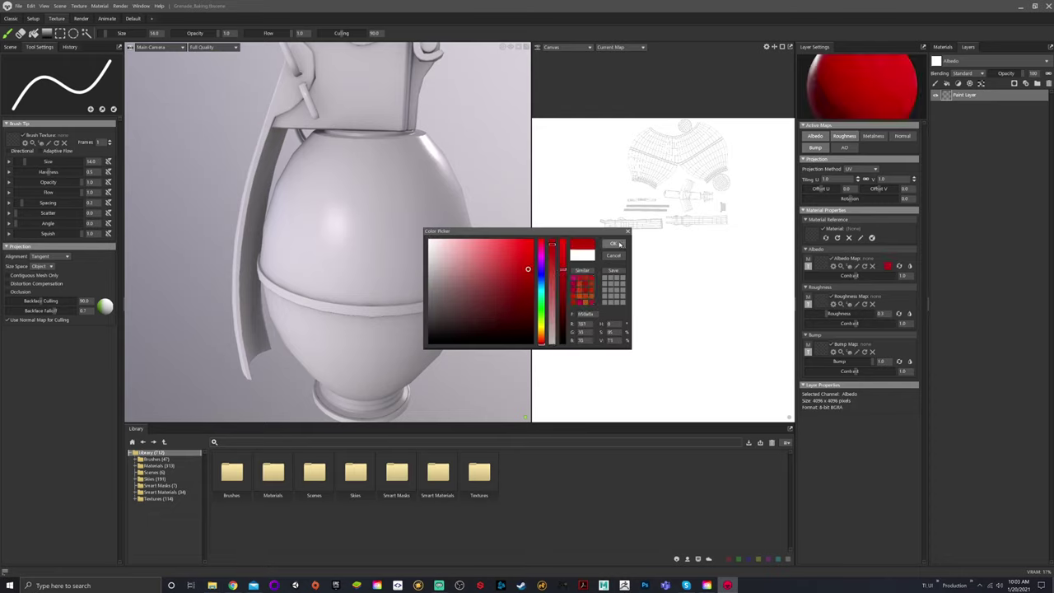
{"action": "left_click", "coordinate": [613, 244]}
Reduce the brush size to 8 and paint a thin wavy raised red stroke on the upper body
{"action": "key", "text": "bracketleft"}
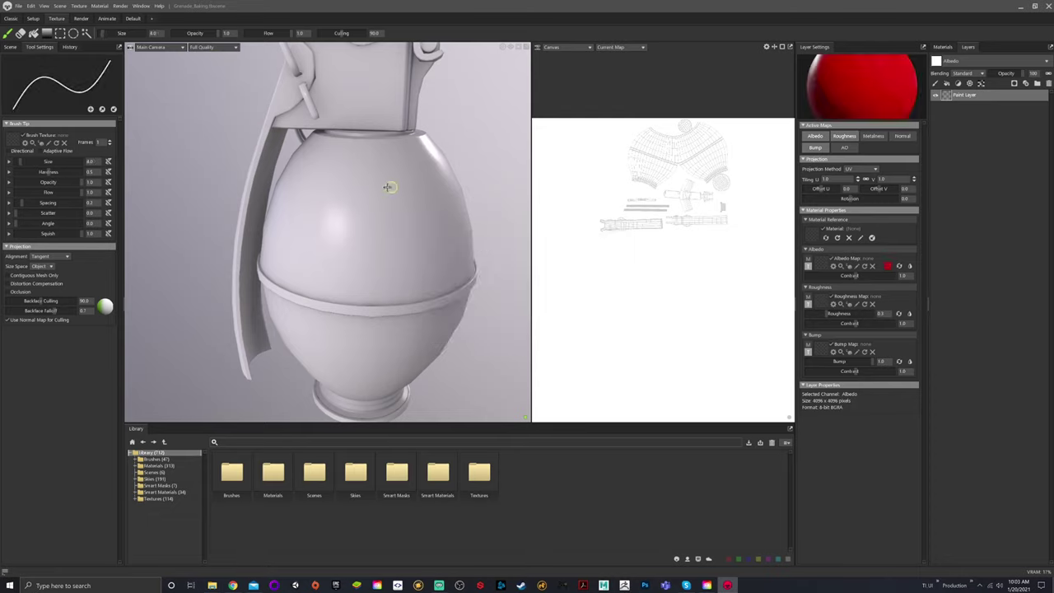
{"action": "mouse_move", "coordinate": [398, 168]}
{"action": "left_mouse_down"}
{"action": "mouse_move", "coordinate": [340, 185]}
{"action": "mouse_move", "coordinate": [293, 234]}
{"action": "left_mouse_up"}
{"action": "mouse_move", "coordinate": [294, 233]}
{"action": "middle_mouse_down"}
{"action": "mouse_move", "coordinate": [370, 207]}
{"action": "mouse_move", "coordinate": [393, 212]}
{"action": "mouse_move", "coordinate": [361, 187]}
{"action": "middle_mouse_up"}
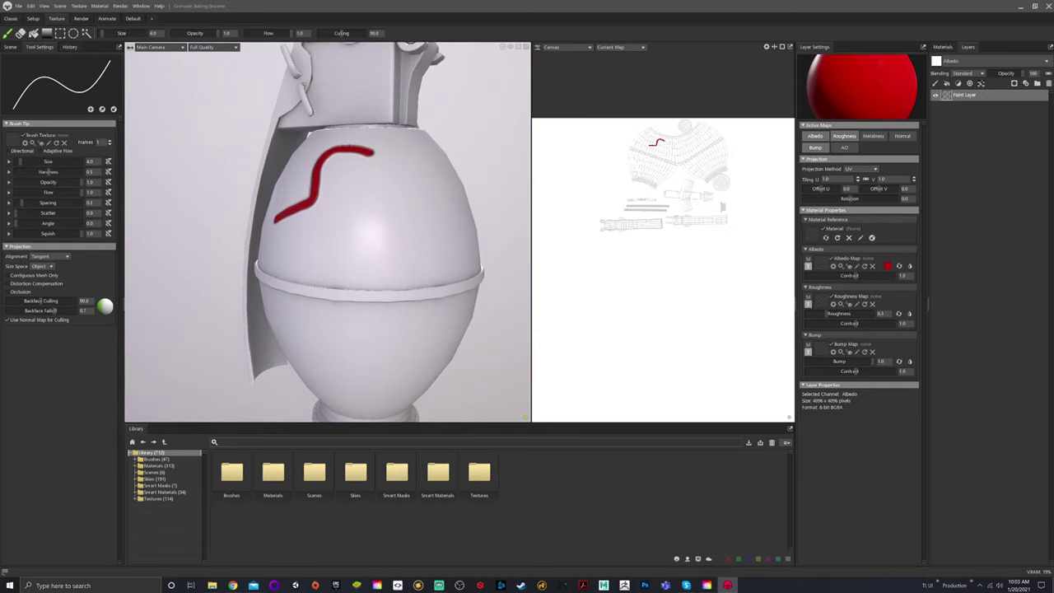
Set roughness to 0.0, enlarge the brush to 12, and paint a thick glossy red arc beside the thin stroke
{"action": "left_click_drag", "start_coordinate": [832, 313], "coordinate": [809, 314]}
{"action": "right_click", "coordinate": [406, 186]}
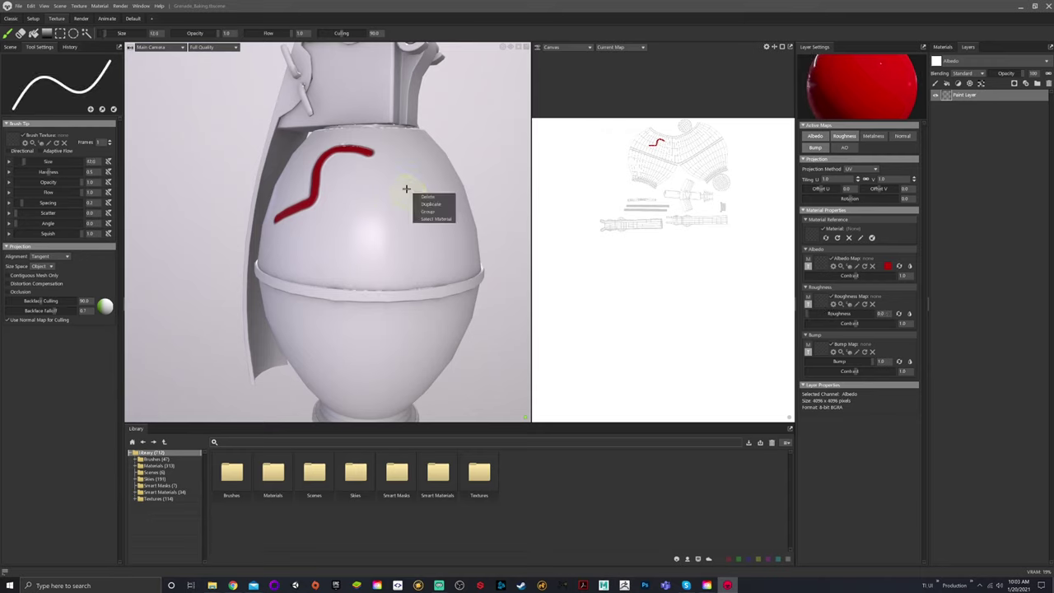
{"action": "key", "text": "bracketright"}
{"action": "key", "text": "bracketright"}
{"action": "key", "text": "bracketright"}
{"action": "key", "text": "bracketright"}
{"action": "left_click_drag", "start_coordinate": [395, 183], "coordinate": [445, 214]}
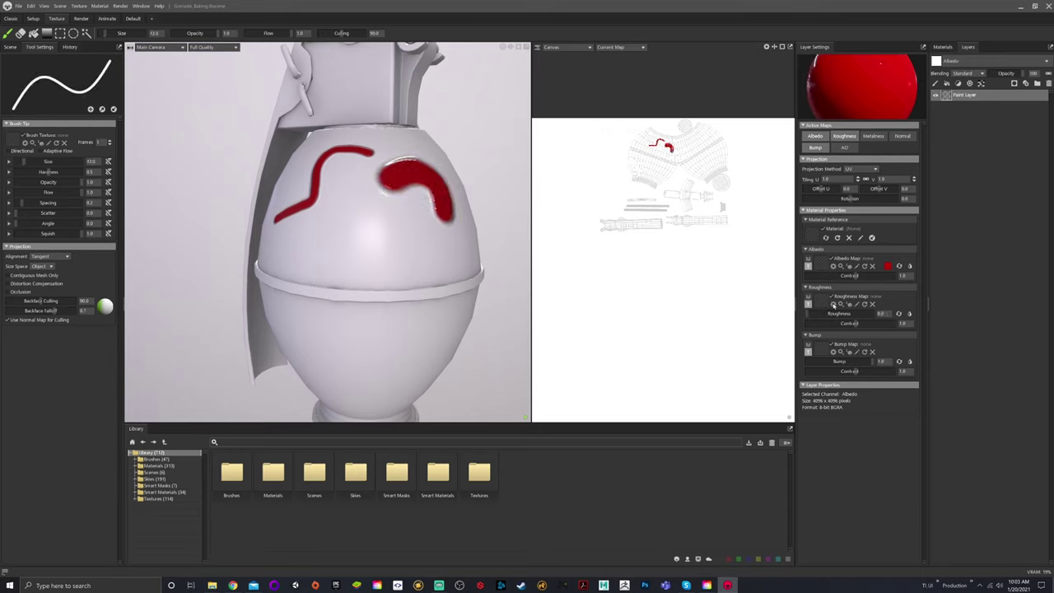
Set roughness to 1.0 and bump to 0.0, then paint a flat, matte red arc just above the grenade's band
{"action": "left_click_drag", "start_coordinate": [837, 313], "coordinate": [873, 314]}
{"action": "left_click_drag", "start_coordinate": [835, 362], "coordinate": [803, 360]}
{"action": "mouse_move", "coordinate": [407, 263]}
{"action": "left_mouse_down", "text": "alt"}
{"action": "mouse_move", "coordinate": [453, 261]}
{"action": "mouse_move", "coordinate": [393, 241]}
{"action": "mouse_move", "coordinate": [343, 266]}
{"action": "mouse_move", "coordinate": [430, 229]}
{"action": "left_mouse_up", "text": "alt"}
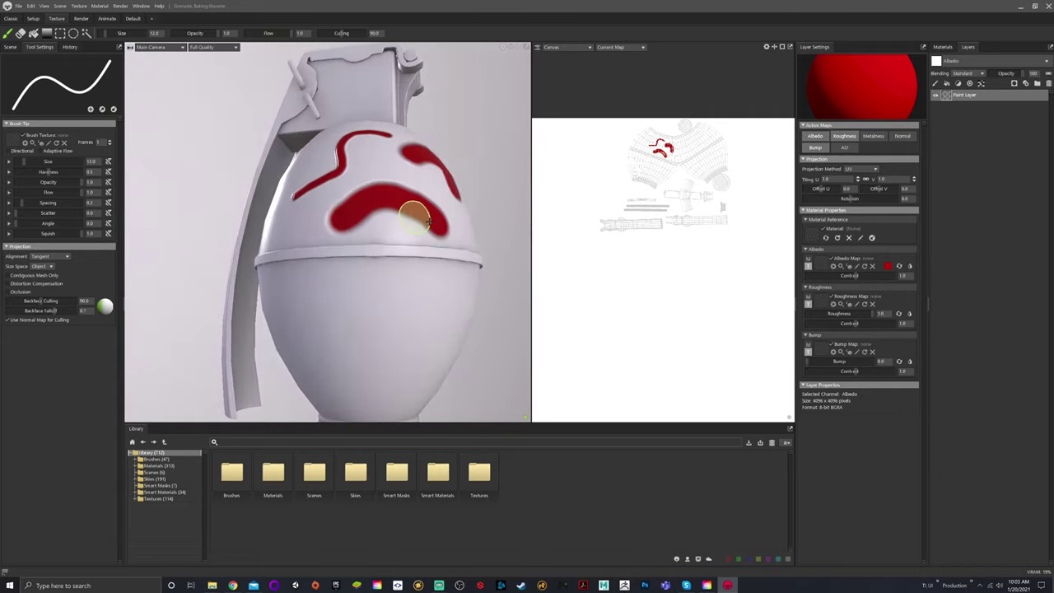
Activate the Metalness map, set metalness to about 0.944, and paint a wavy stroke below the grenade's band
{"action": "left_click", "coordinate": [873, 136]}
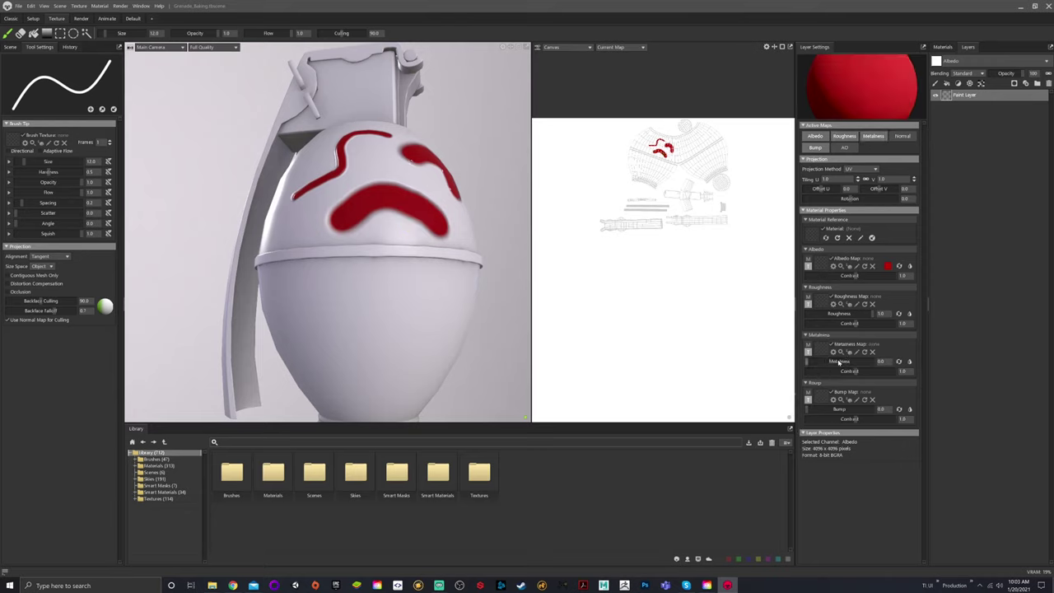
{"action": "left_click_drag", "start_coordinate": [839, 362], "coordinate": [870, 362]}
{"action": "mouse_move", "coordinate": [354, 293]}
{"action": "left_mouse_down"}
{"action": "mouse_move", "coordinate": [413, 346]}
{"action": "mouse_move", "coordinate": [449, 322]}
{"action": "mouse_move", "coordinate": [415, 285]}
{"action": "mouse_move", "coordinate": [377, 273]}
{"action": "mouse_move", "coordinate": [435, 266]}
{"action": "mouse_move", "coordinate": [426, 282]}
{"action": "mouse_move", "coordinate": [463, 278]}
{"action": "mouse_move", "coordinate": [411, 252]}
{"action": "mouse_move", "coordinate": [395, 216]}
{"action": "mouse_move", "coordinate": [384, 219]}
{"action": "left_mouse_up"}
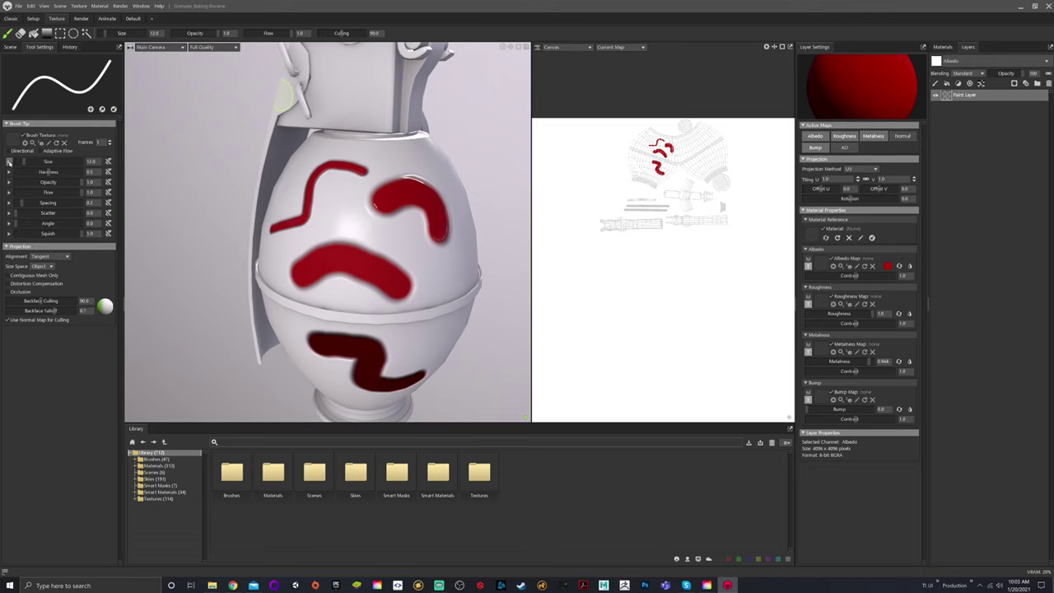
Look through the library's Brushes folder for available brush presets
{"action": "left_click", "coordinate": [9, 161]}
{"action": "left_click", "coordinate": [9, 161]}
{"action": "double_click", "coordinate": [237, 474]}
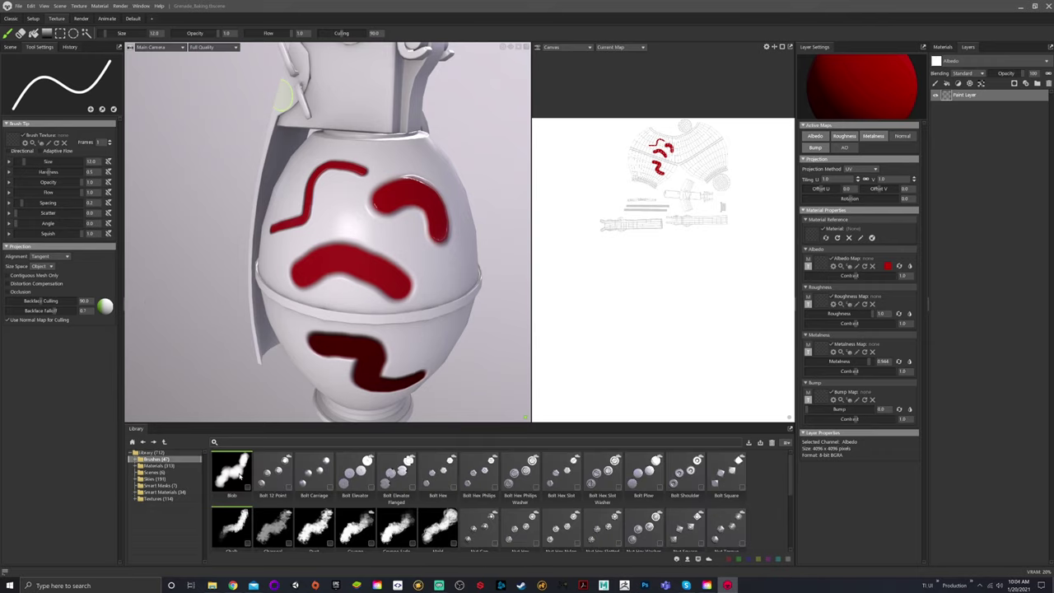
{"action": "scroll", "coordinate": [343, 497], "scroll_direction": "down", "scroll_amount": 5}
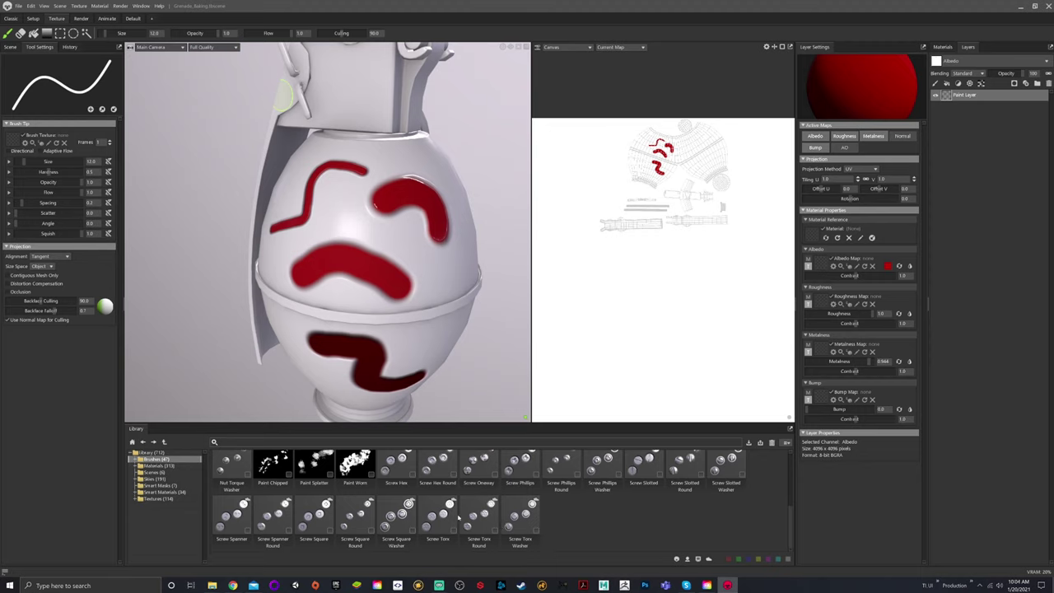
{"action": "scroll", "coordinate": [336, 513], "scroll_direction": "up", "scroll_amount": 5}
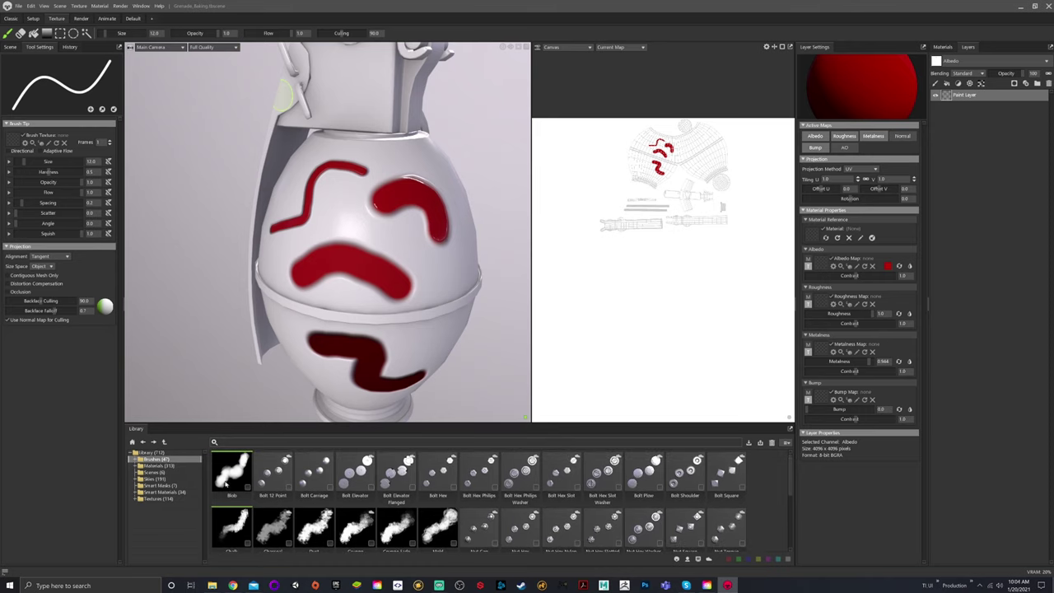
Browse the library's Textures folder and assign the Charcoal Medium_8x texture as the brush texture
{"action": "left_click", "coordinate": [162, 500]}
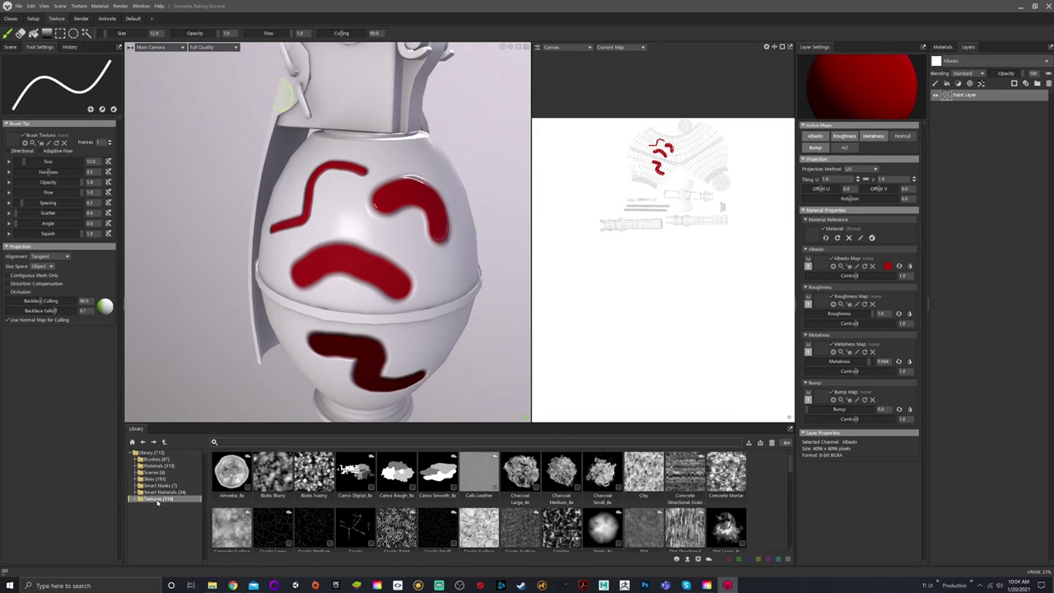
{"action": "scroll", "coordinate": [409, 484], "scroll_direction": "down", "scroll_amount": 5}
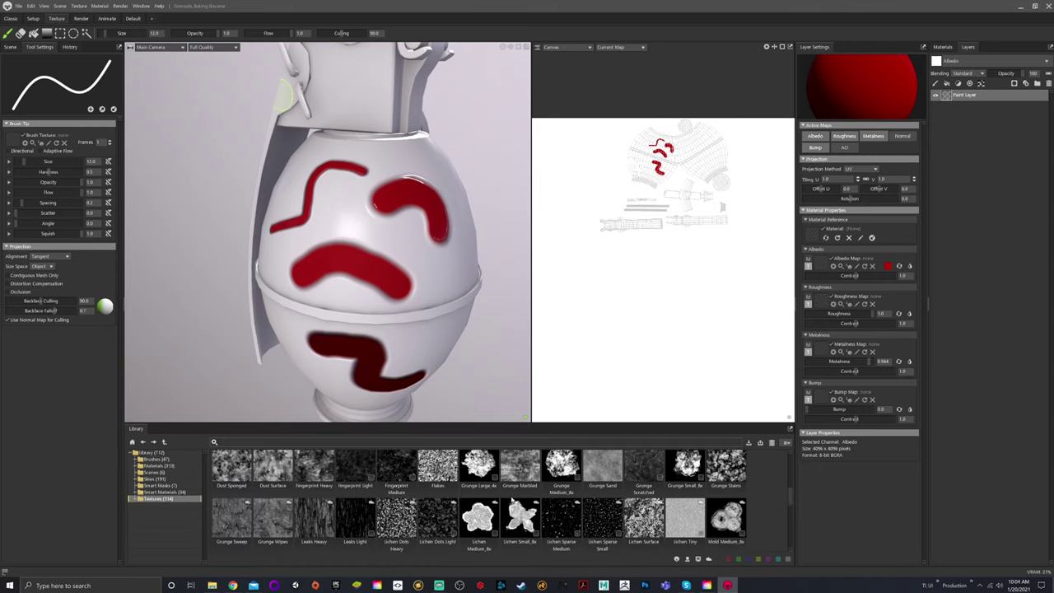
{"action": "scroll", "coordinate": [511, 497], "scroll_direction": "up", "scroll_amount": 5}
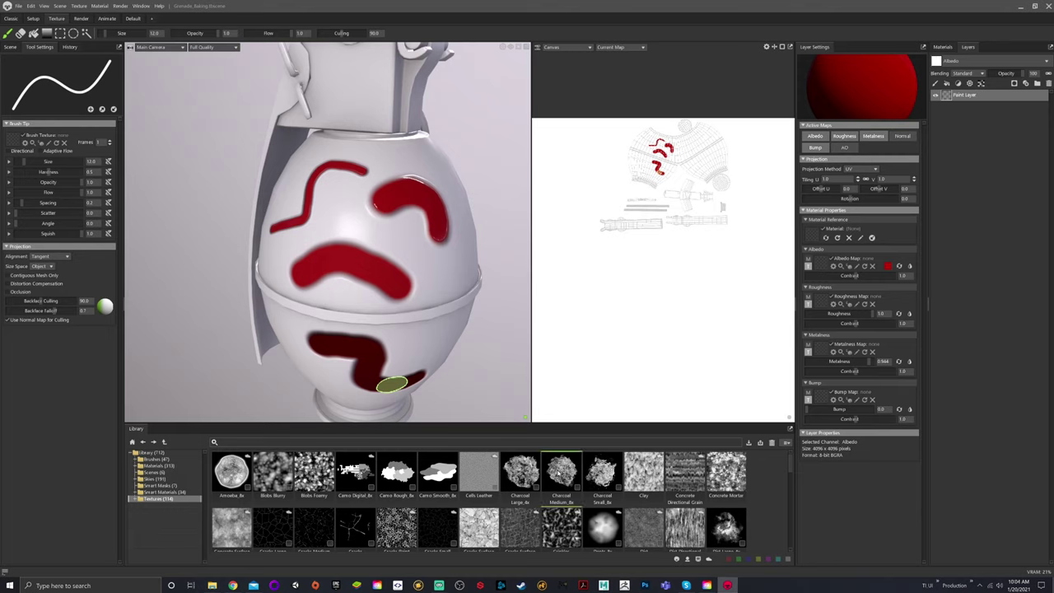
{"action": "left_click_drag", "start_coordinate": [560, 473], "coordinate": [11, 140]}
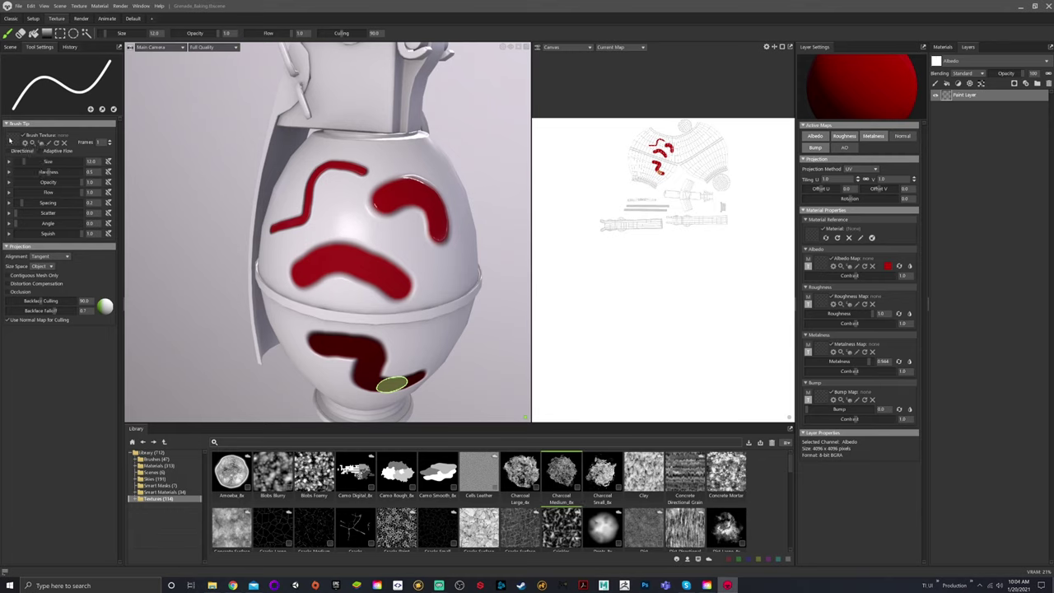
Paint a small charcoal-textured dab between the red strokes and a larger textured patch on the grenade's side, with the brush enlarged to 31
{"action": "left_click", "coordinate": [348, 216]}
{"action": "left_click_drag", "start_coordinate": [435, 250], "coordinate": [375, 218], "text": "alt"}
{"action": "right_click_drag", "start_coordinate": [374, 219], "coordinate": [380, 219]}
{"action": "left_click", "coordinate": [381, 219]}
{"action": "mouse_move", "coordinate": [389, 212]}
{"action": "left_mouse_down", "text": "alt"}
{"action": "mouse_move", "coordinate": [353, 176]}
{"action": "mouse_move", "coordinate": [354, 252]}
{"action": "left_mouse_up", "text": "alt"}
{"action": "key", "text": "bracketleft"}
{"action": "key", "text": "bracketleft"}
{"action": "key", "text": "bracketleft"}
{"action": "key", "text": "bracketright"}
{"action": "key", "text": "bracketright"}
{"action": "key", "text": "bracketright"}
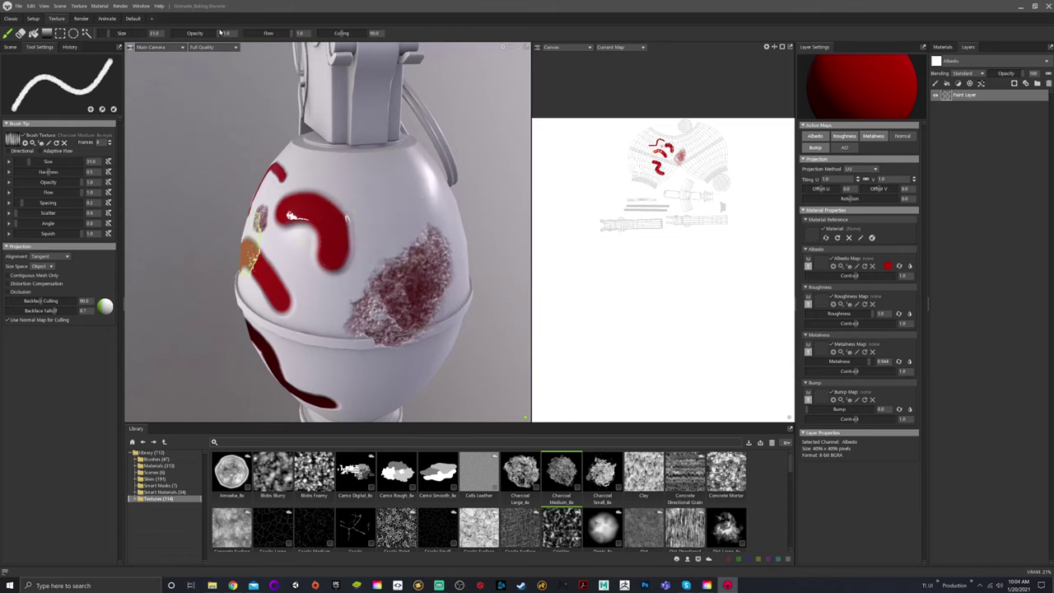
Stamp a charcoal patch at about 0.48 brush opacity above the large textured patch, and restore the opacity to 1.0
{"action": "left_click_drag", "start_coordinate": [218, 33], "coordinate": [192, 33]}
{"action": "left_click", "coordinate": [394, 193]}
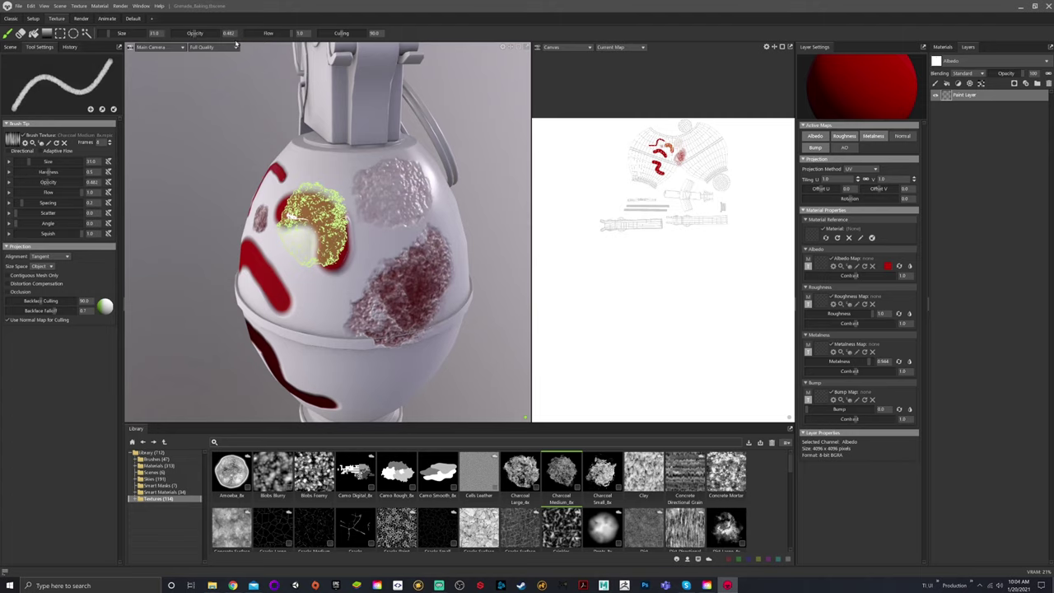
{"action": "left_click_drag", "start_coordinate": [191, 34], "coordinate": [231, 33]}
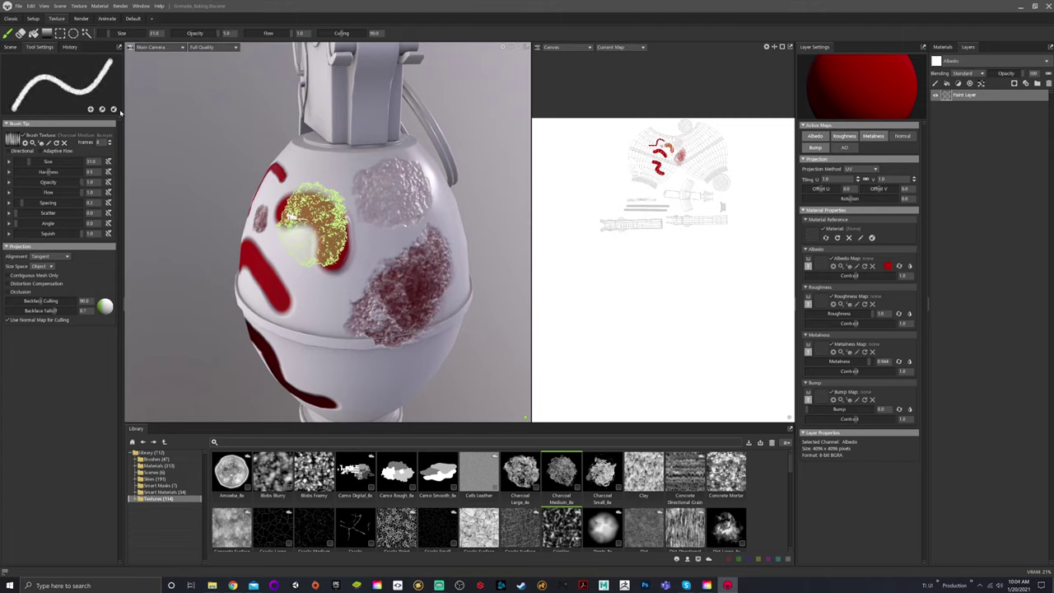
Disable the brush texture and reduce the brush size while facing the front red strokes
{"action": "left_click", "coordinate": [24, 135]}
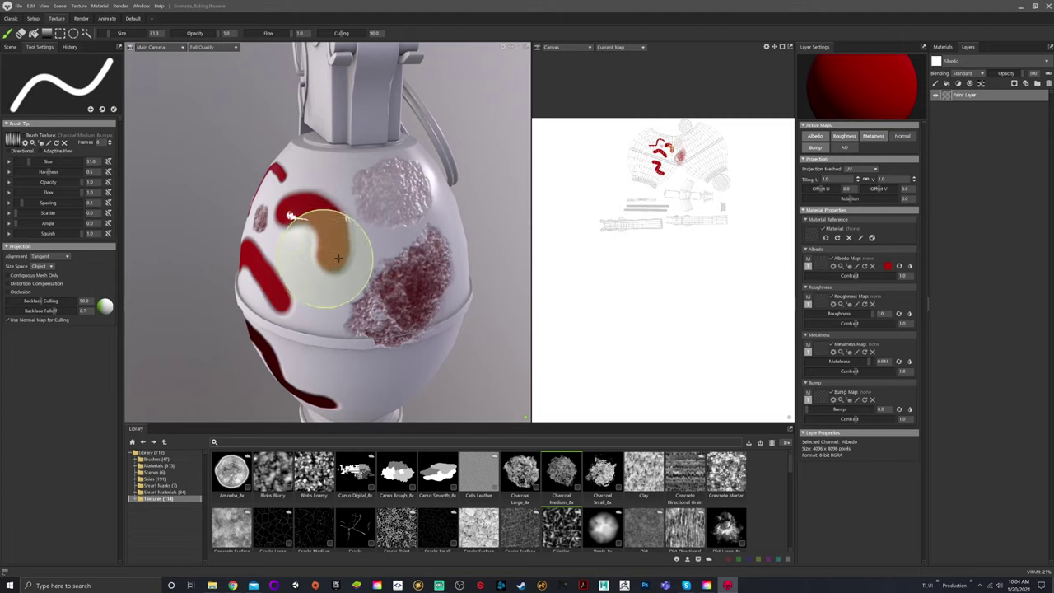
{"action": "left_click_drag", "start_coordinate": [322, 252], "coordinate": [436, 235], "text": "alt"}
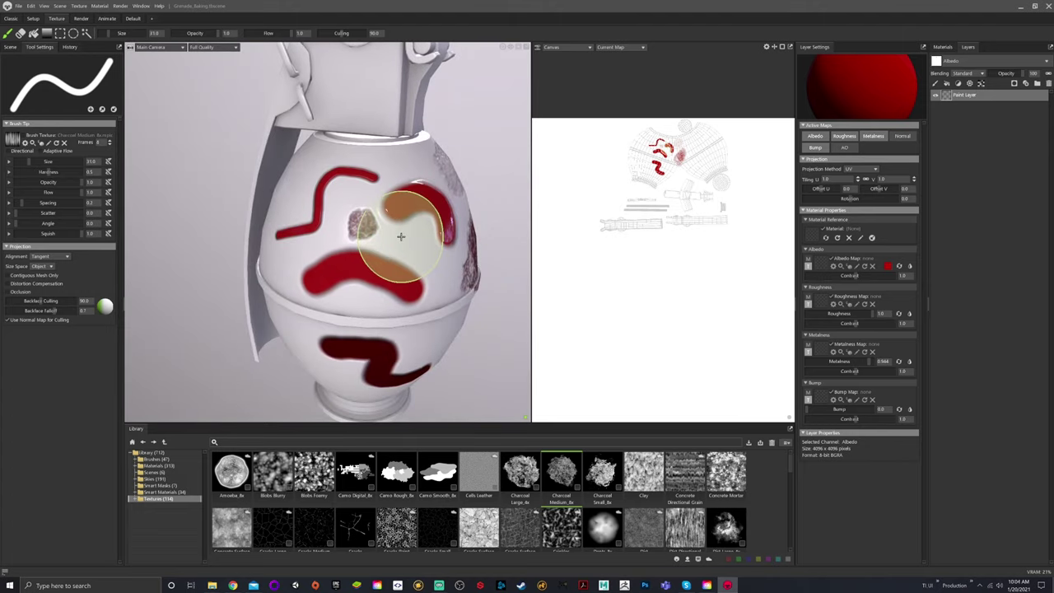
{"action": "key", "text": "bracketleft"}
{"action": "key", "text": "bracketleft"}
{"action": "key", "text": "bracketleft"}
{"action": "key", "text": "bracketright"}
{"action": "key", "text": "bracketright"}
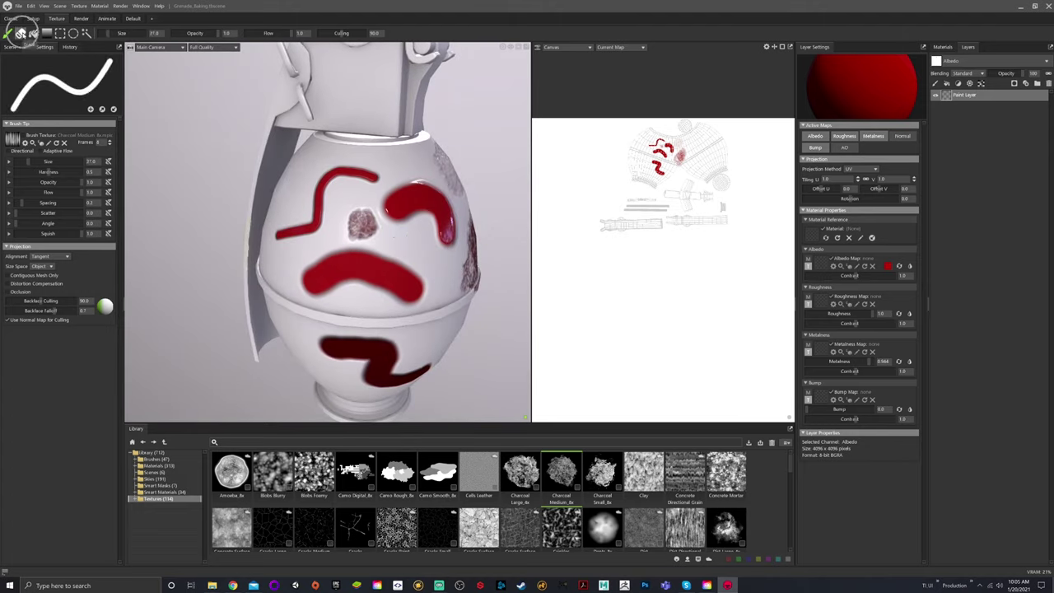
Erase the end of the wide middle red stroke at size 14, and erase a charcoal-textured dab from the upper-right stroke
{"action": "key", "text": "bracketleft"}
{"action": "key", "text": "bracketleft"}
{"action": "key", "text": "bracketleft"}
{"action": "key", "text": "bracketleft"}
{"action": "key", "text": "bracketleft"}
{"action": "key", "text": "bracketright"}
{"action": "key", "text": "bracketright"}
{"action": "left_click_drag", "start_coordinate": [420, 264], "coordinate": [412, 282]}
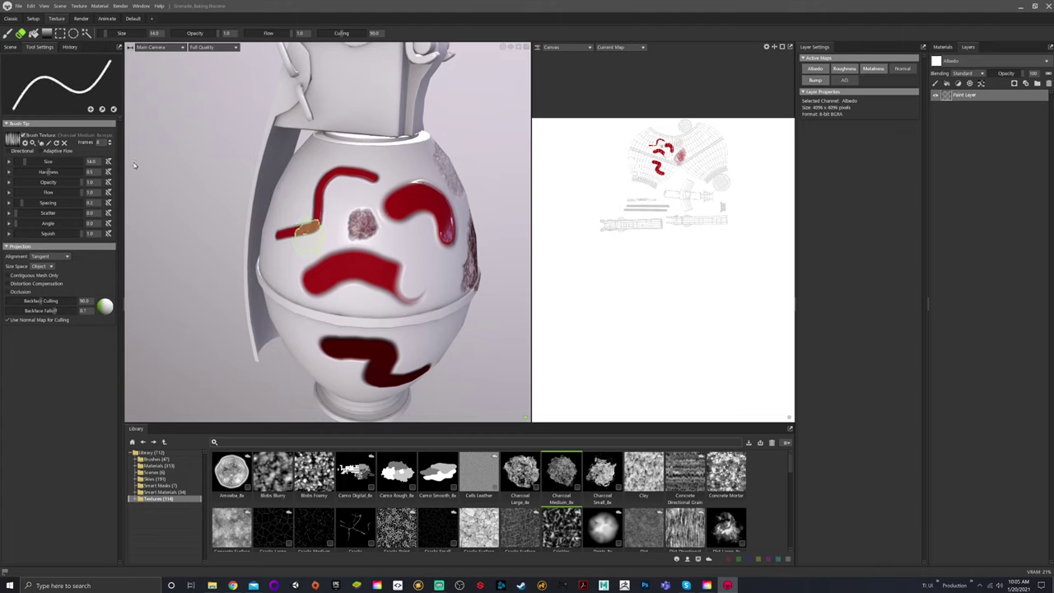
{"action": "left_click", "coordinate": [426, 200]}
{"action": "left_click_drag", "start_coordinate": [450, 215], "coordinate": [441, 216], "text": "alt"}
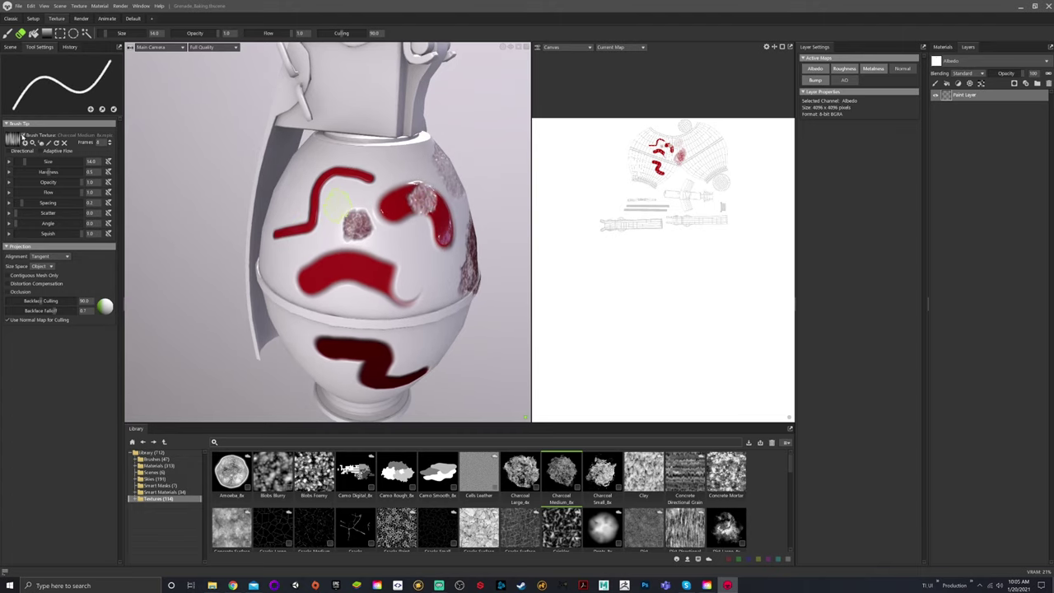
Make a rectangular marquee selection around the red strokes on the grenade's upper body
{"action": "left_click", "coordinate": [33, 34]}
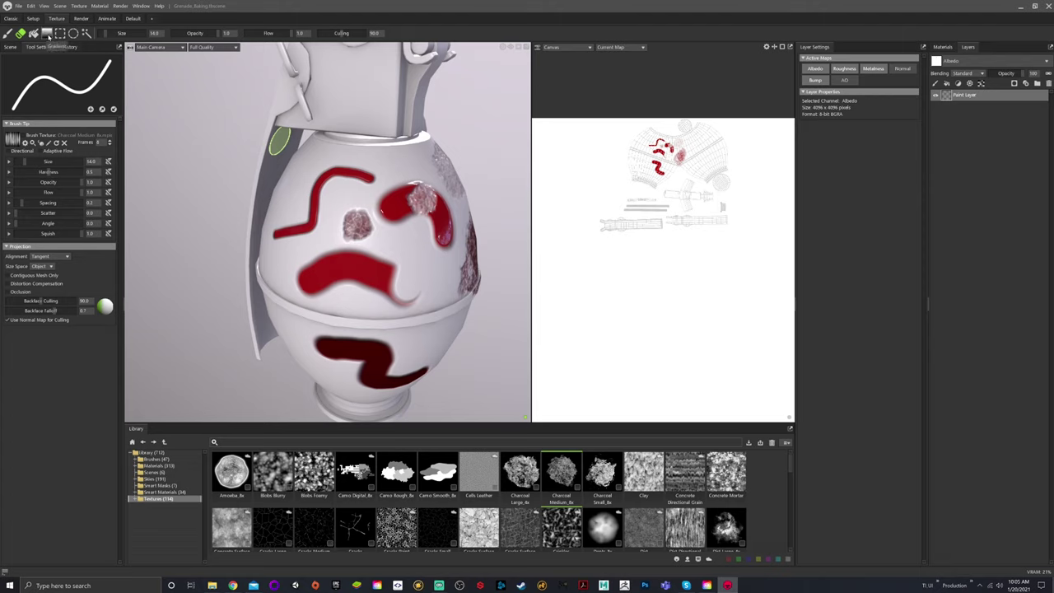
{"action": "left_click", "coordinate": [60, 33]}
{"action": "left_click_drag", "start_coordinate": [302, 164], "coordinate": [470, 319]}
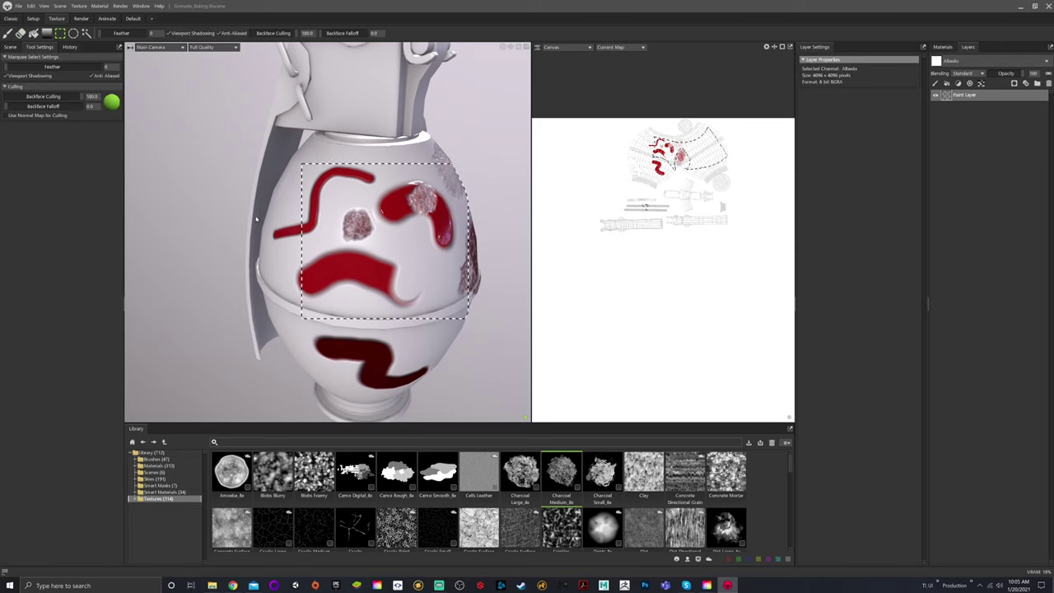
Try painting a brush stroke across the edge of the marquee selection, and undo it
{"action": "left_click", "coordinate": [8, 33]}
{"action": "left_click_drag", "start_coordinate": [266, 208], "coordinate": [293, 210], "text": "alt"}
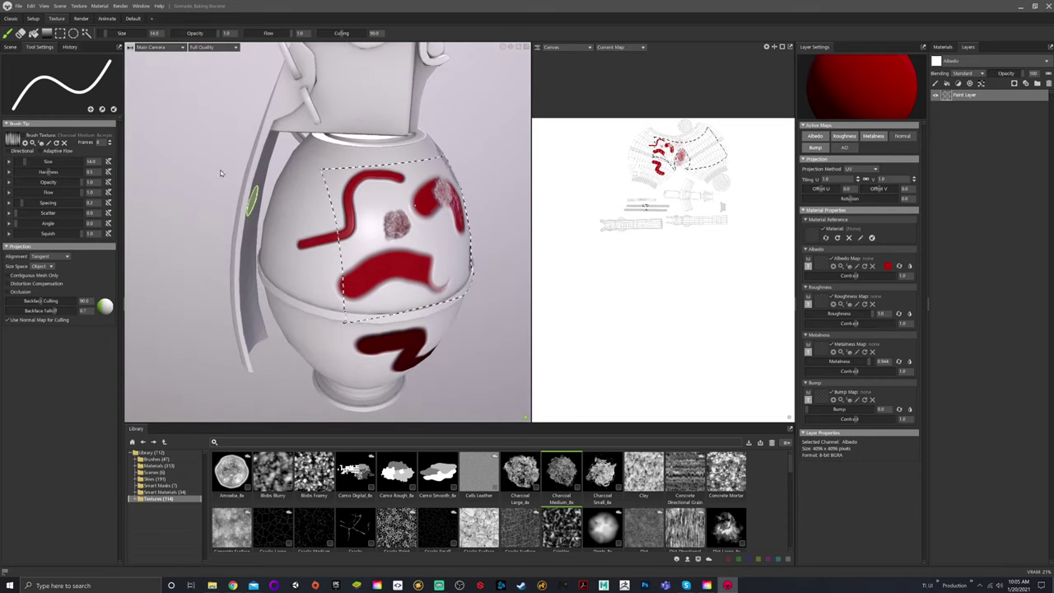
{"action": "mouse_move", "coordinate": [332, 213]}
{"action": "left_mouse_down"}
{"action": "mouse_move", "coordinate": [344, 217]}
{"action": "mouse_move", "coordinate": [273, 269]}
{"action": "left_mouse_up"}
{"action": "key", "text": "ctrl+z"}
{"action": "key", "text": "ctrl+z"}
{"action": "left_click_drag", "start_coordinate": [316, 200], "coordinate": [278, 189], "text": "alt"}
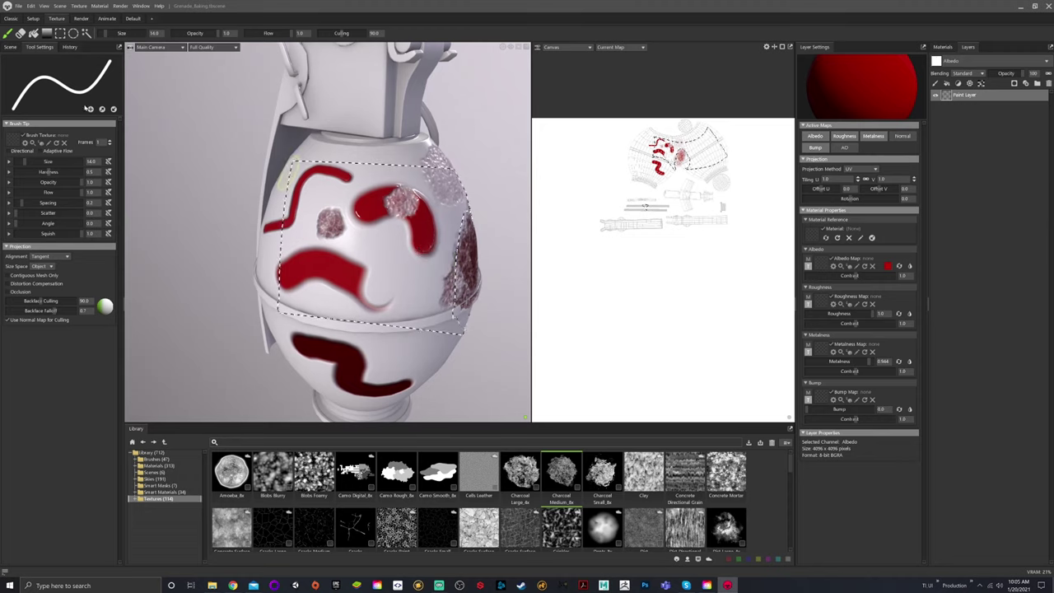
Clear the marquee selection and return to the paint brush
{"action": "left_click", "coordinate": [60, 33]}
{"action": "left_click", "coordinate": [200, 146]}
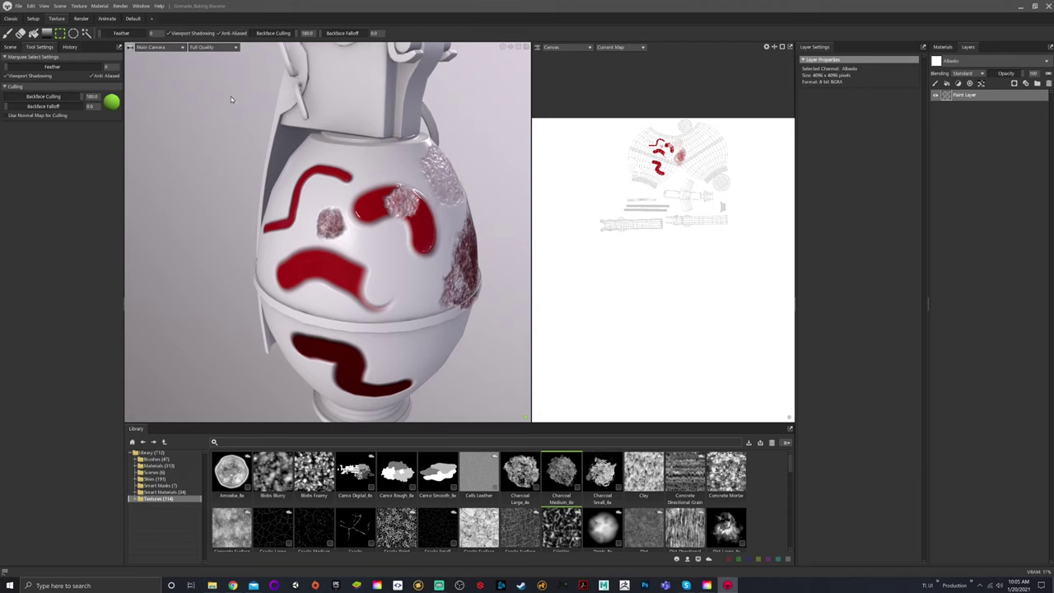
{"action": "left_click", "coordinate": [8, 34]}
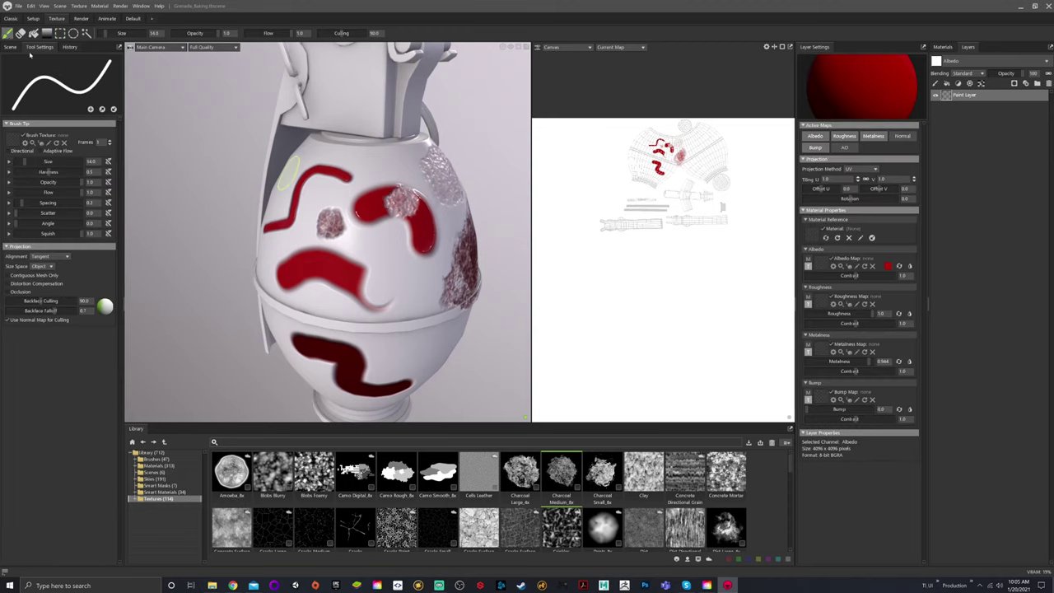
{"action": "left_click_drag", "start_coordinate": [330, 219], "coordinate": [330, 213], "text": "alt"}
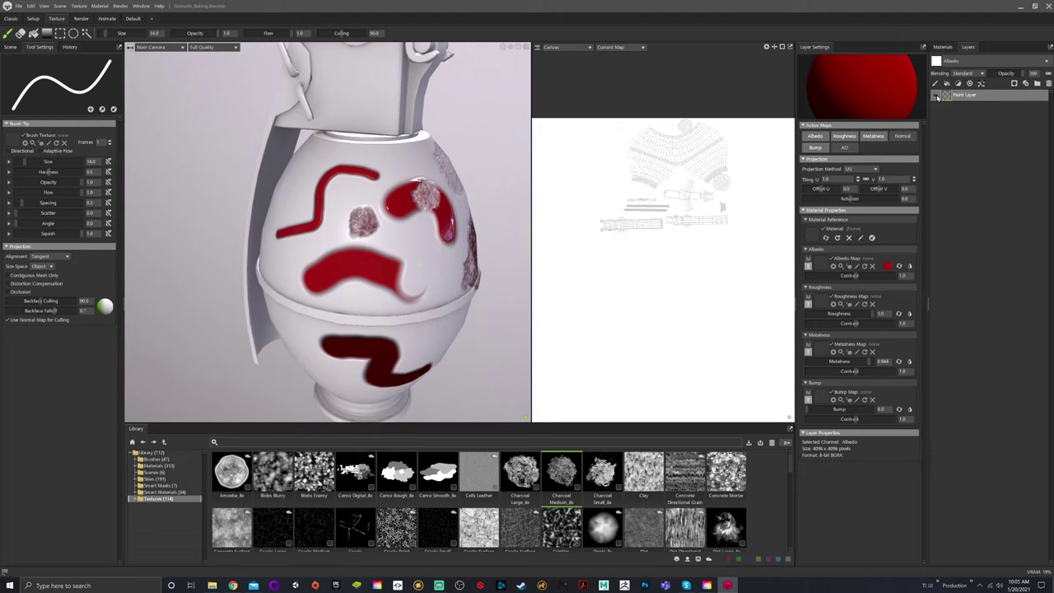
Hide the Paint Layer and add a Tri-Planar fill layer with only the Albedo map active
{"action": "left_click", "coordinate": [936, 96]}
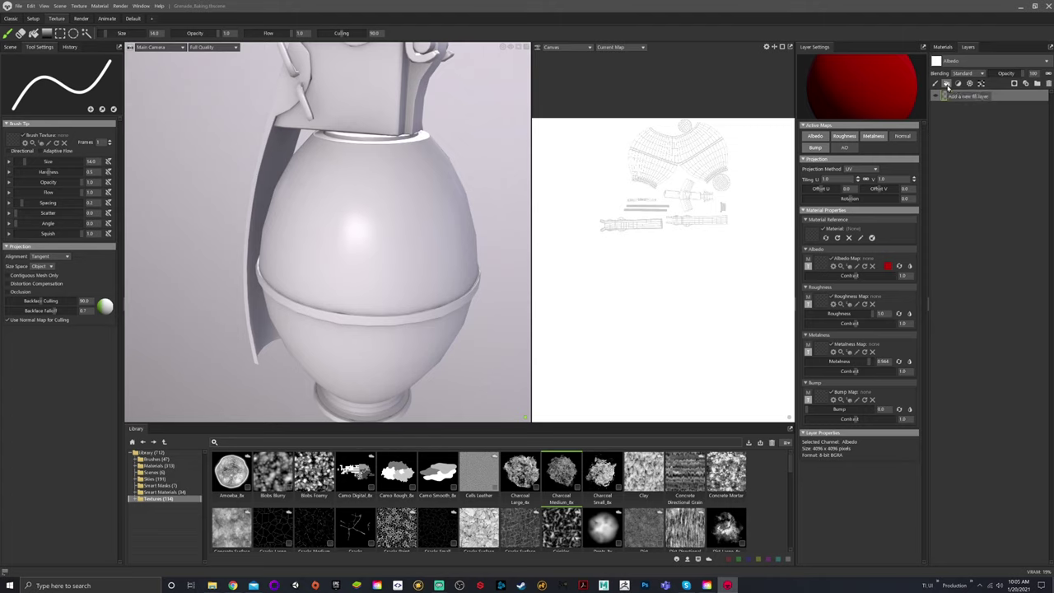
{"action": "left_click", "coordinate": [948, 85]}
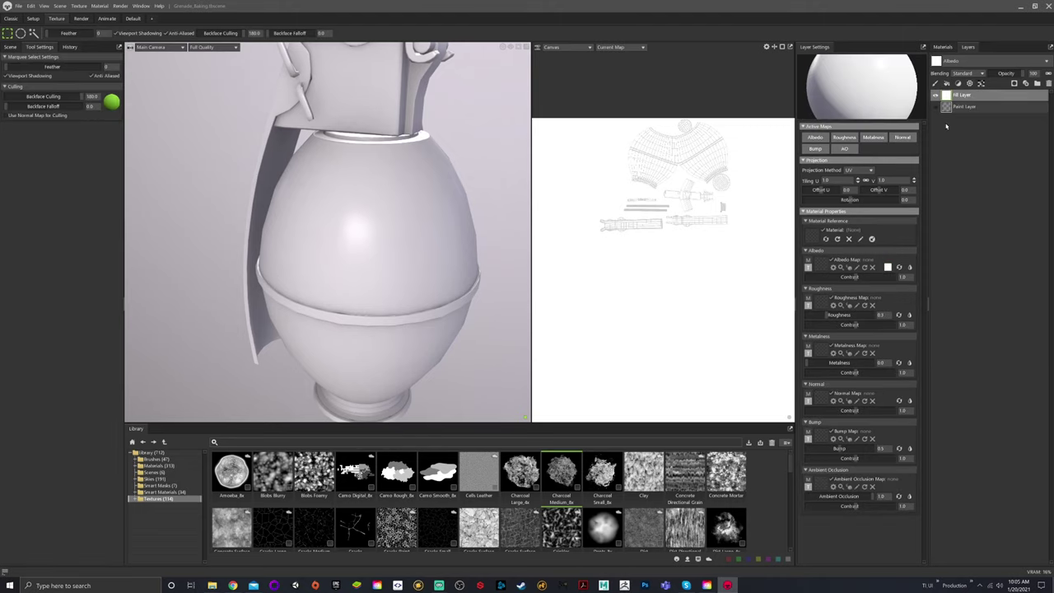
{"action": "left_click", "coordinate": [821, 138], "text": "alt"}
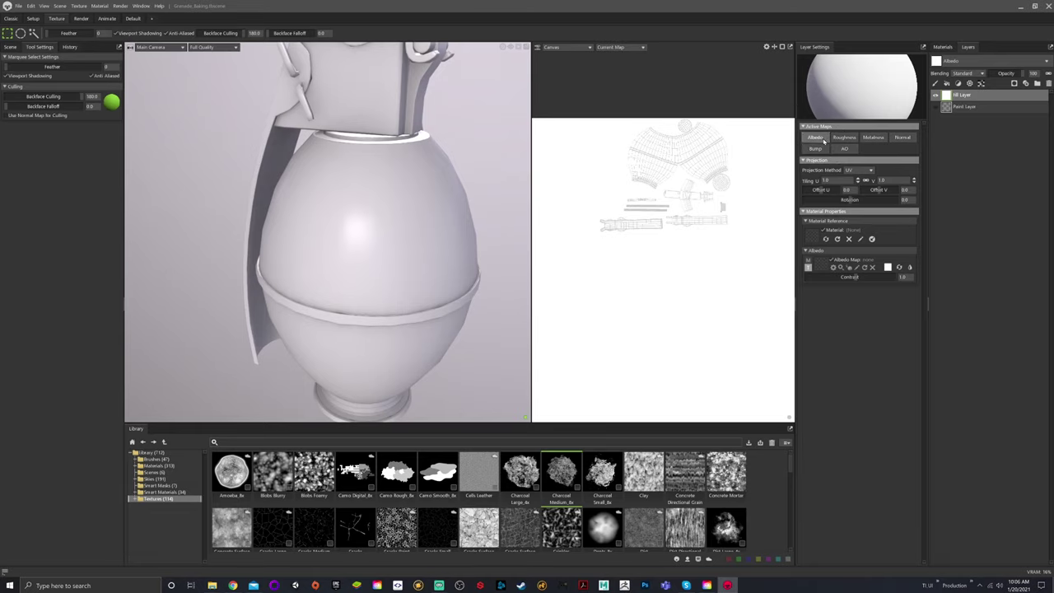
{"action": "left_click", "coordinate": [859, 169]}
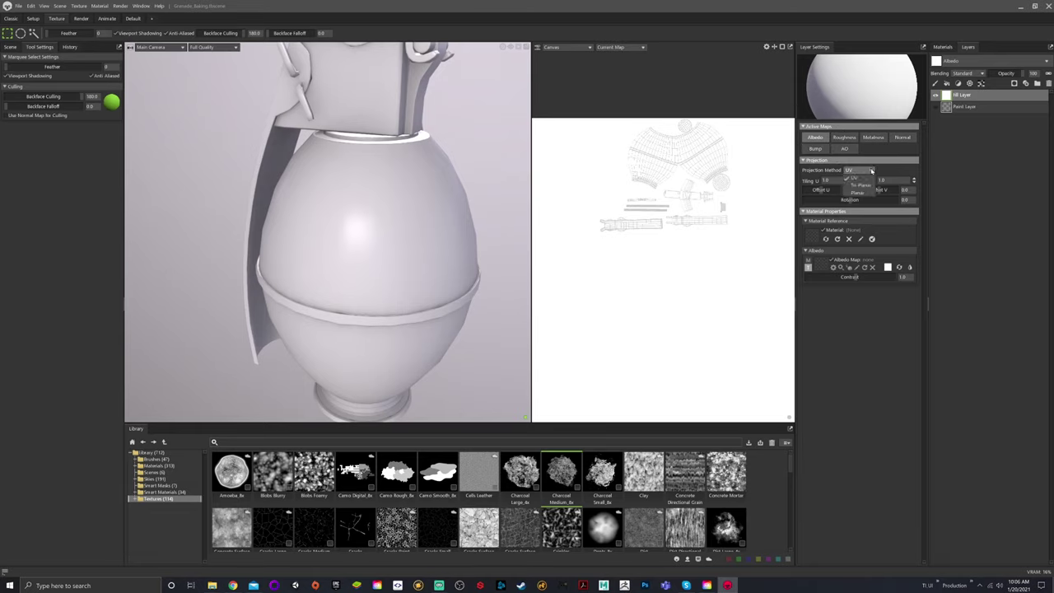
{"action": "left_click", "coordinate": [861, 184]}
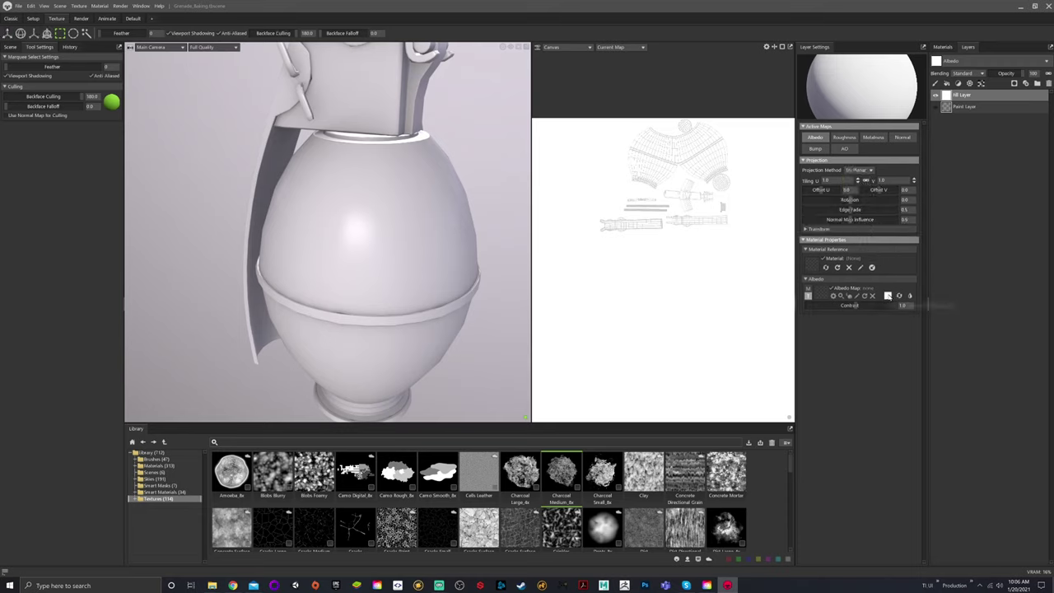
Set the fill layer's albedo color to red and inspect it on the grenade
{"action": "left_click", "coordinate": [888, 296]}
{"action": "left_click", "coordinate": [524, 261]}
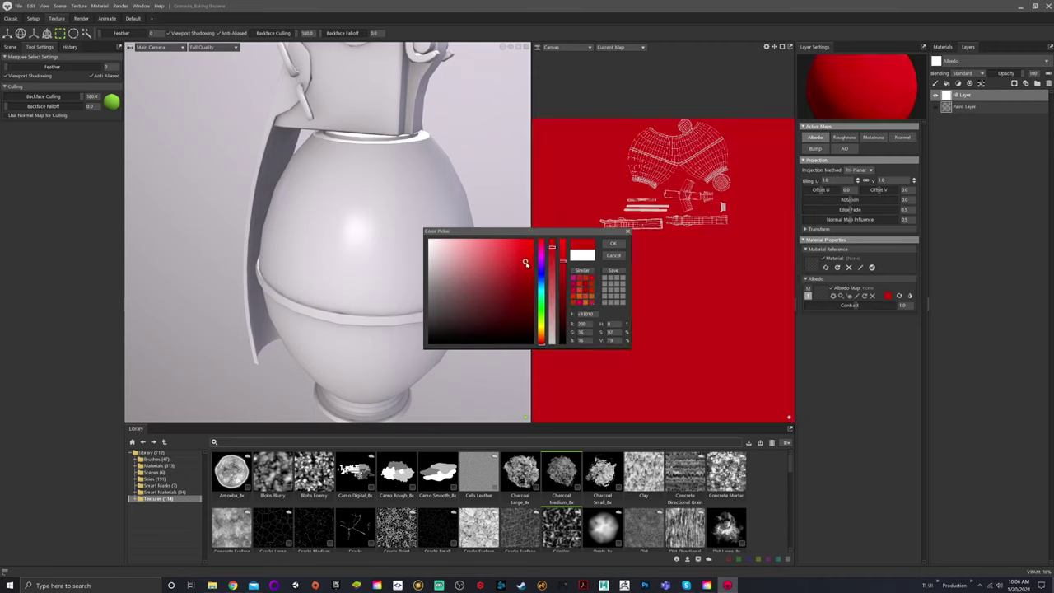
{"action": "left_click", "coordinate": [613, 244]}
{"action": "middle_click_drag", "start_coordinate": [387, 142], "coordinate": [494, 107]}
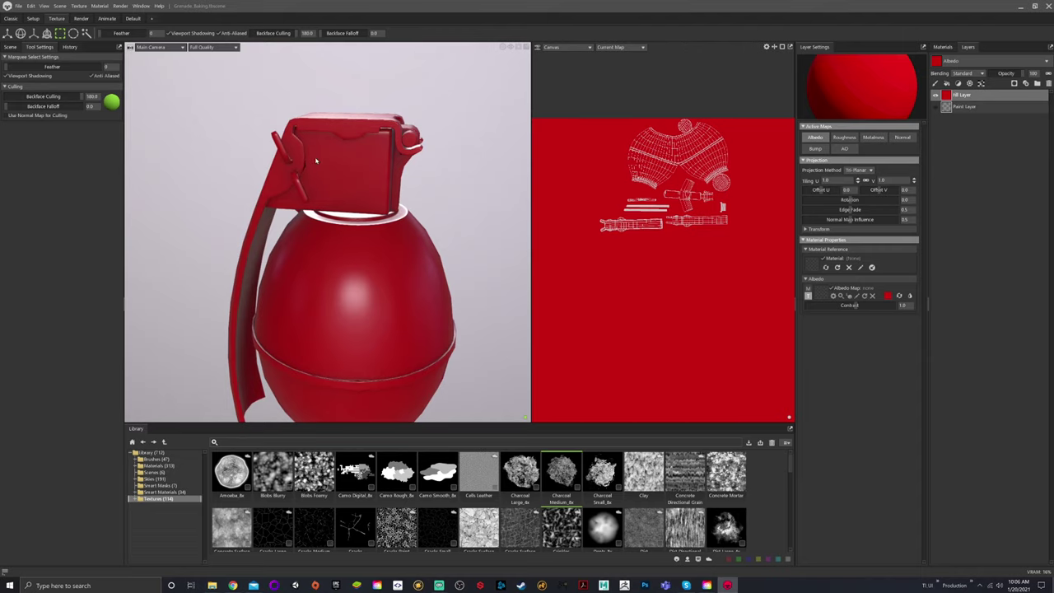
{"action": "mouse_move", "coordinate": [430, 232]}
{"action": "middle_mouse_down"}
{"action": "mouse_move", "coordinate": [461, 249]}
{"action": "mouse_move", "coordinate": [427, 227]}
{"action": "middle_mouse_up"}
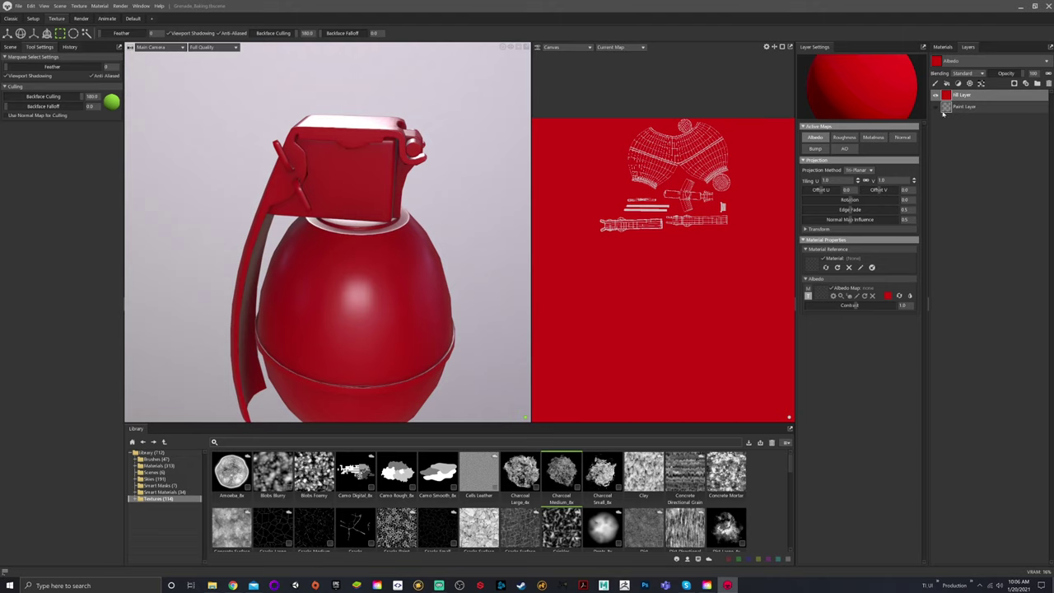
Move the Paint Layer above the Fill Layer and make both layers visible
{"action": "left_click", "coordinate": [937, 95]}
{"action": "left_click_drag", "start_coordinate": [964, 108], "coordinate": [965, 93]}
{"action": "left_click", "coordinate": [937, 107]}
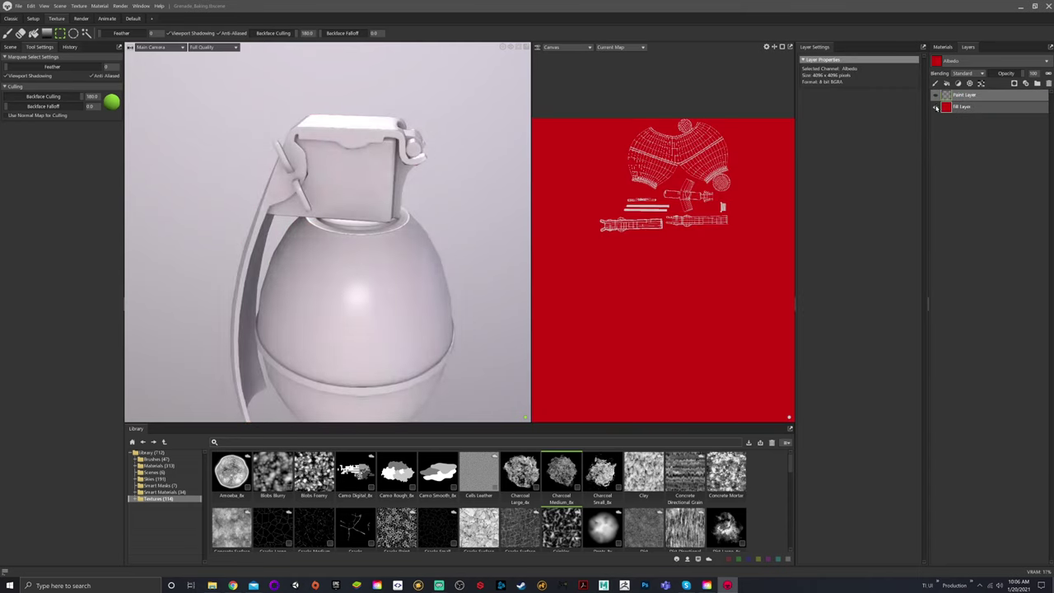
Change the Fill Layer's albedo color to bright green (RGB 16, 200, 24)
{"action": "left_click", "coordinate": [956, 107]}
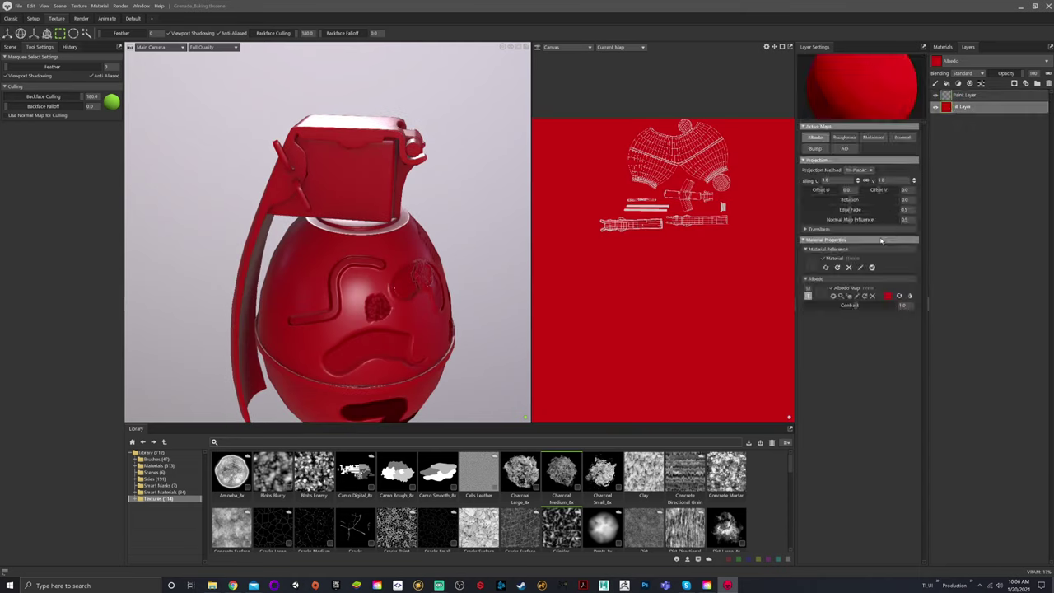
{"action": "left_click", "coordinate": [888, 297]}
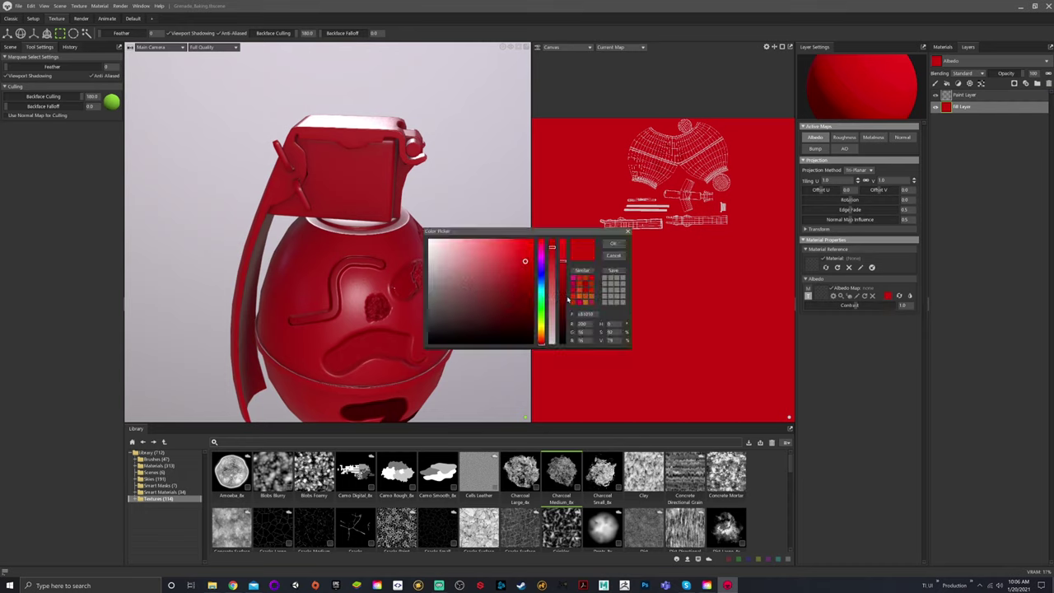
{"action": "left_click", "coordinate": [543, 314]}
{"action": "left_click", "coordinate": [610, 245]}
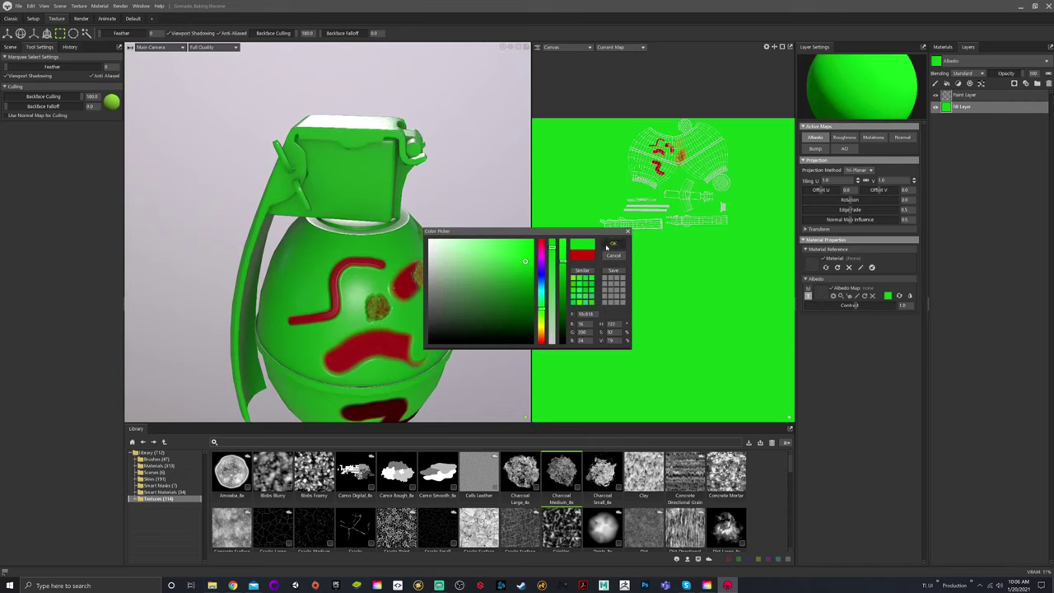
{"action": "left_click_drag", "start_coordinate": [472, 254], "coordinate": [420, 231], "text": "alt"}
{"action": "middle_click_drag", "start_coordinate": [416, 248], "coordinate": [410, 202]}
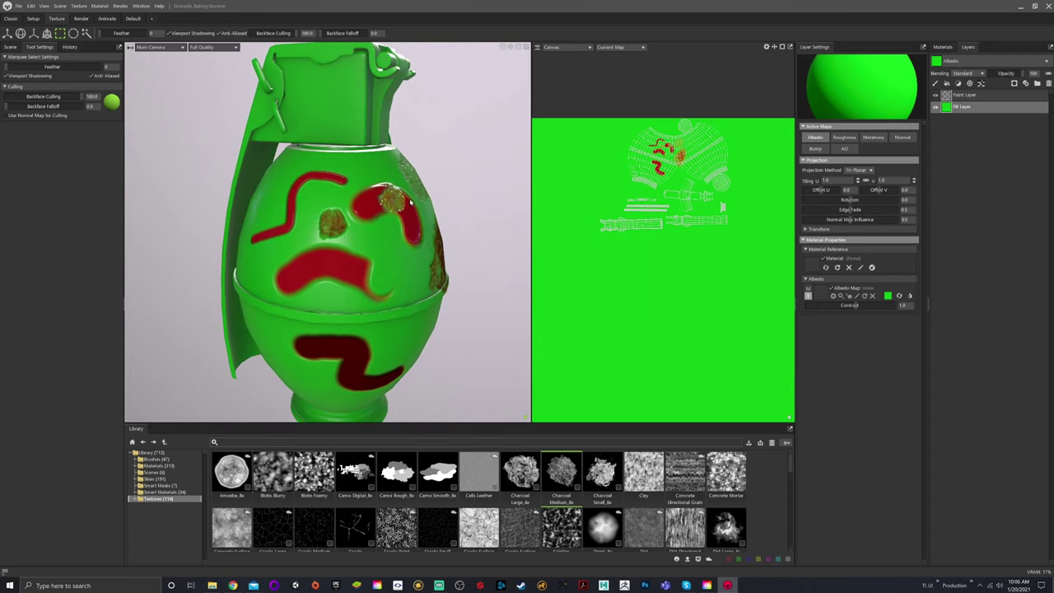
With the Paint Layer selected, preview the Albedo and Roughness maps in the 2D canvas, and restore the Current Map display
{"action": "left_click", "coordinate": [965, 94]}
{"action": "scroll", "coordinate": [395, 247], "scroll_direction": "up", "scroll_amount": 3}
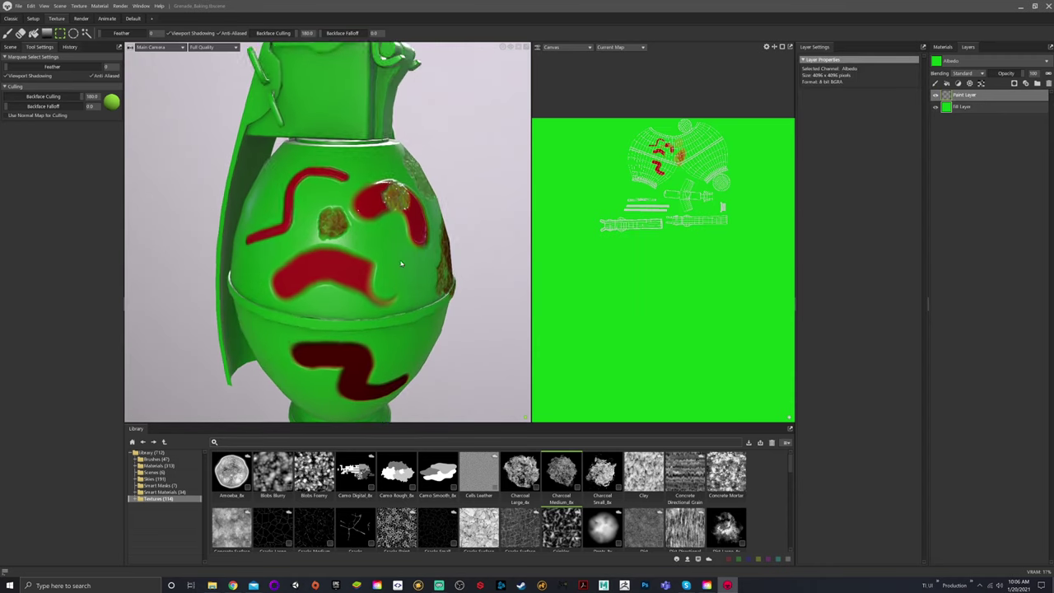
{"action": "middle_click_drag", "start_coordinate": [395, 247], "coordinate": [375, 234]}
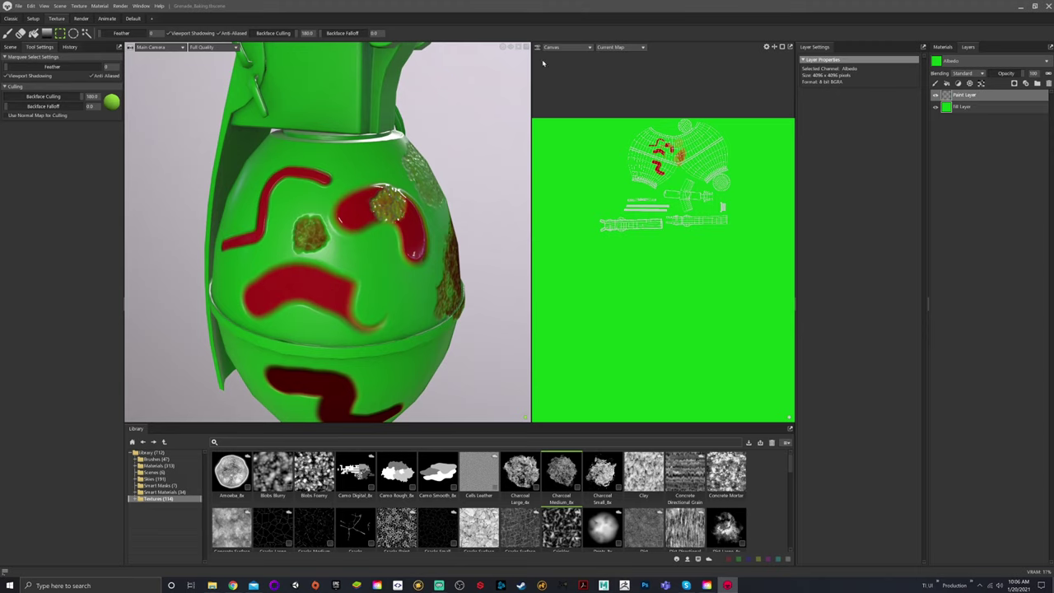
{"action": "left_click", "coordinate": [616, 51]}
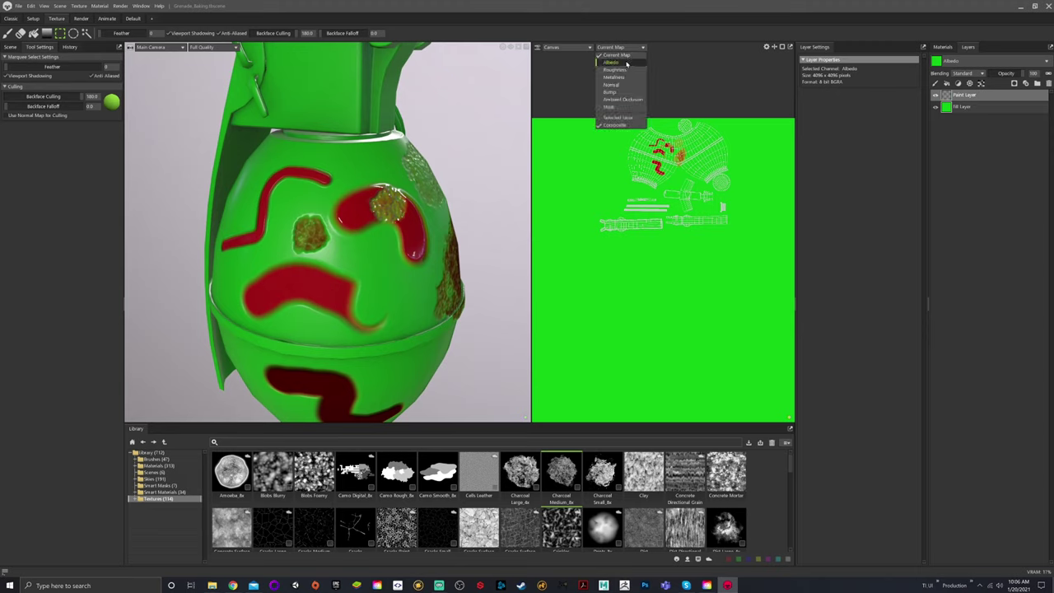
{"action": "left_click", "coordinate": [614, 62]}
{"action": "left_click", "coordinate": [632, 47]}
{"action": "left_click", "coordinate": [627, 71]}
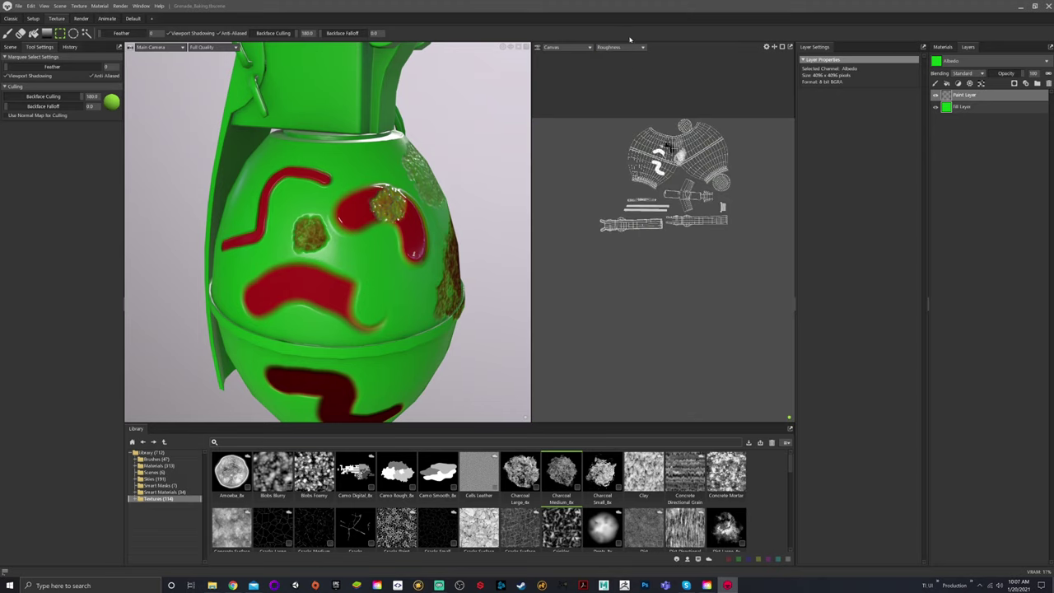
{"action": "left_click", "coordinate": [626, 48]}
{"action": "left_click", "coordinate": [625, 56]}
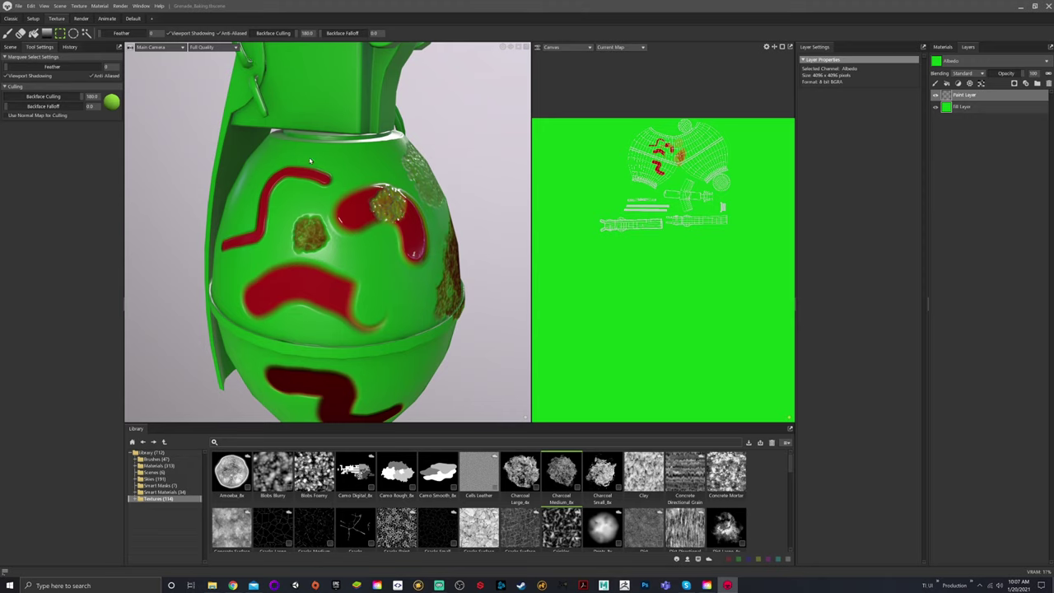
Preview the texture project's Roughness map on the 3D grenade, and return the viewport to Full Quality
{"action": "left_click_drag", "start_coordinate": [311, 160], "coordinate": [301, 149], "text": "alt"}
{"action": "left_click", "coordinate": [223, 47]}
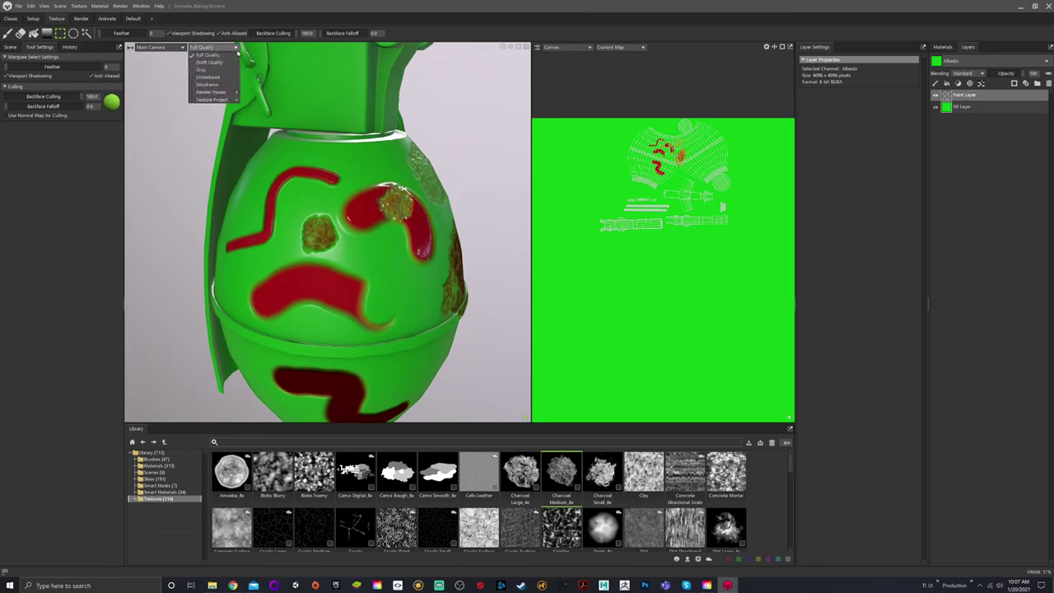
{"action": "mouse_move", "coordinate": [231, 96]}
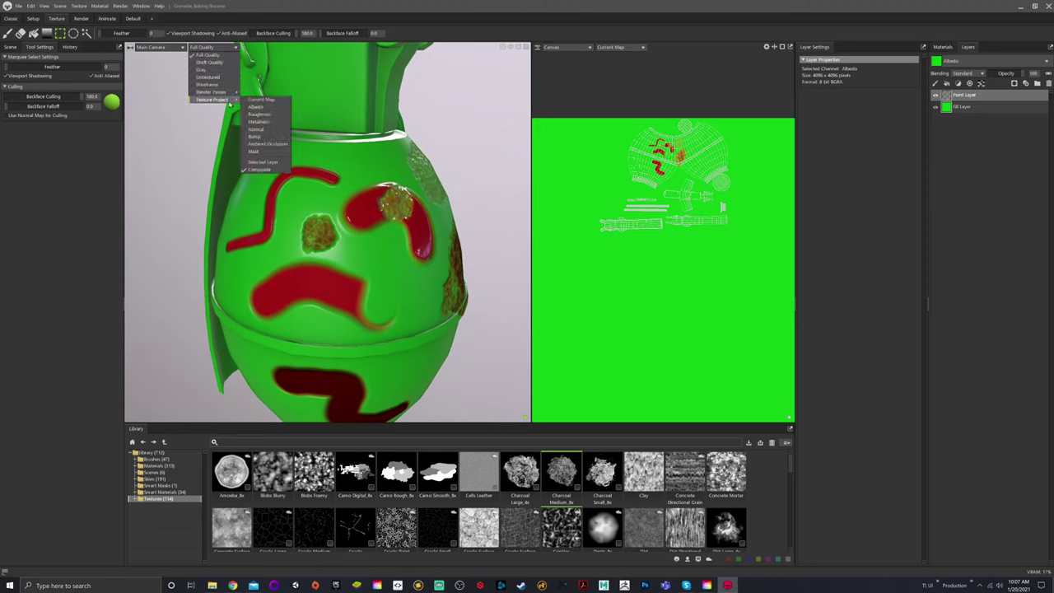
{"action": "left_click", "coordinate": [261, 114]}
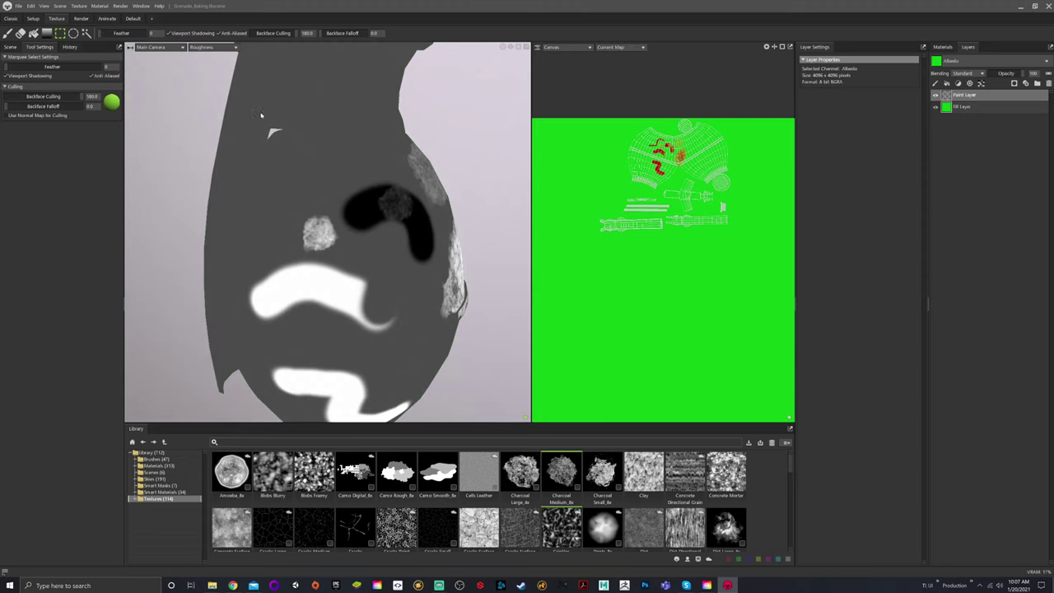
{"action": "left_click", "coordinate": [222, 46]}
{"action": "left_click", "coordinate": [230, 57]}
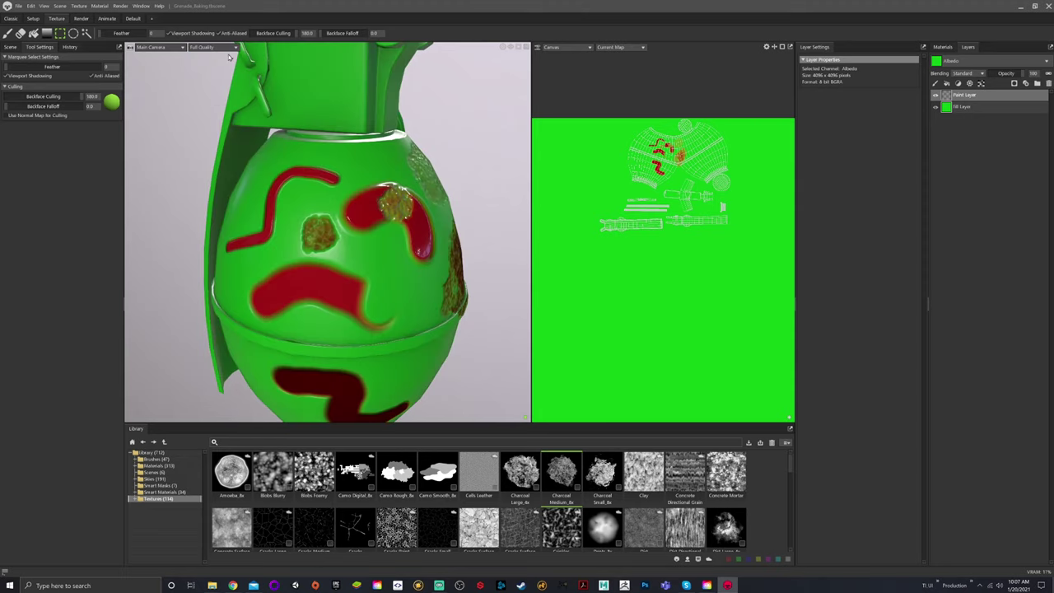
{"action": "left_click", "coordinate": [616, 46]}
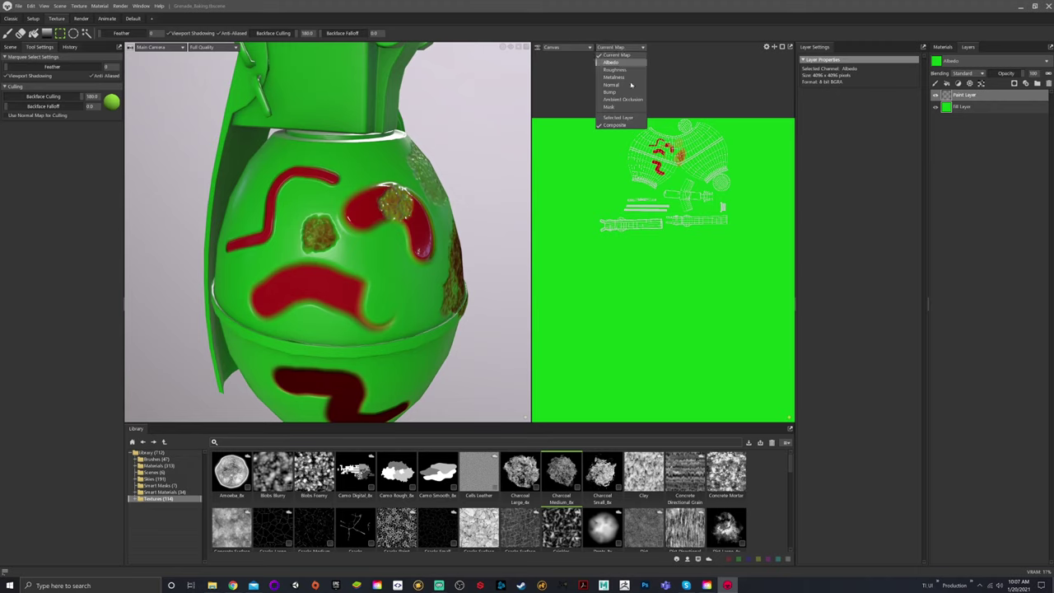
{"action": "left_click", "coordinate": [710, 76]}
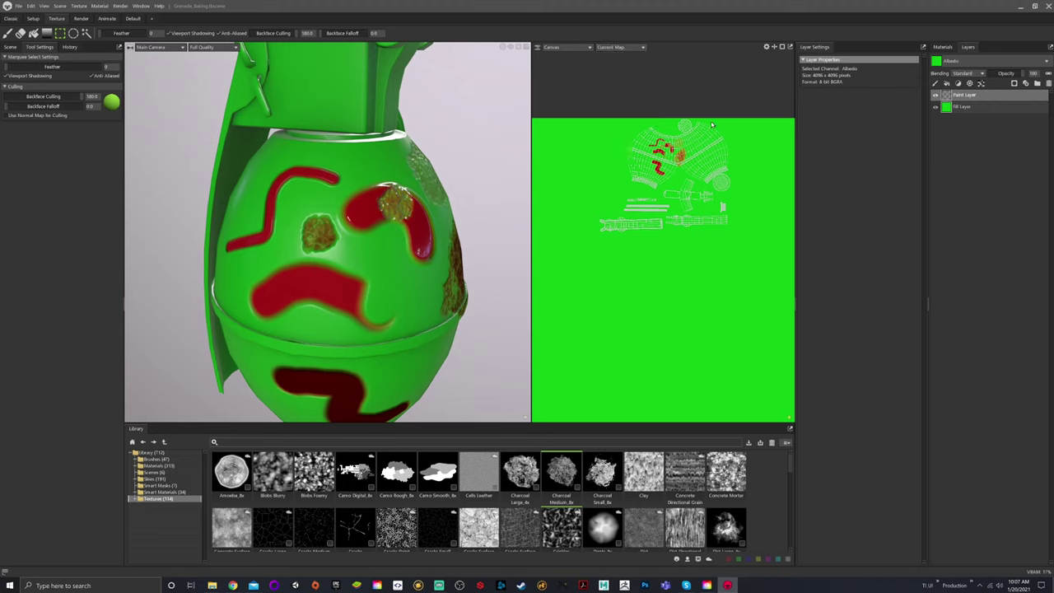
{"action": "left_click", "coordinate": [220, 49]}
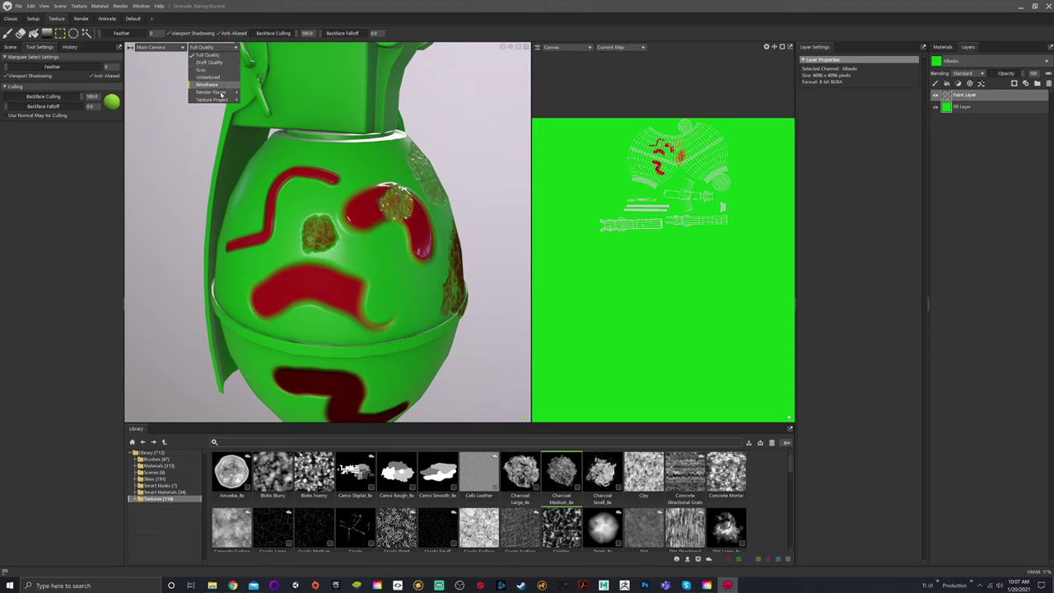
{"action": "mouse_move", "coordinate": [225, 102]}
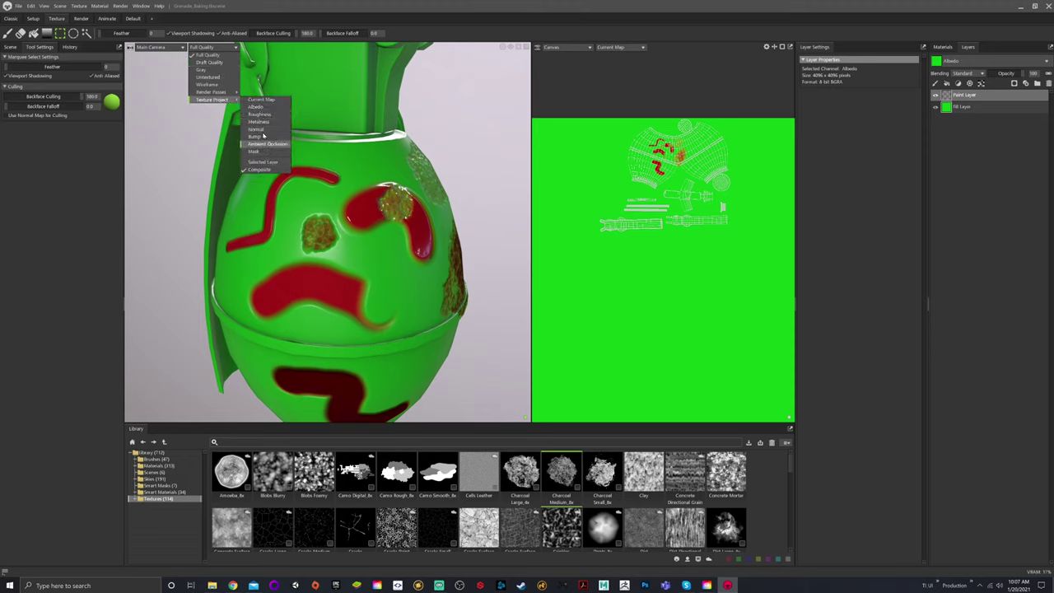
{"action": "left_click", "coordinate": [211, 147]}
{"action": "left_click_drag", "start_coordinate": [353, 293], "coordinate": [404, 301], "text": "alt"}
{"action": "scroll", "coordinate": [375, 189], "scroll_direction": "up", "scroll_amount": 1}
{"action": "scroll", "coordinate": [374, 188], "scroll_direction": "down", "scroll_amount": 4}
{"action": "left_click_drag", "start_coordinate": [374, 188], "coordinate": [427, 169], "text": "alt"}
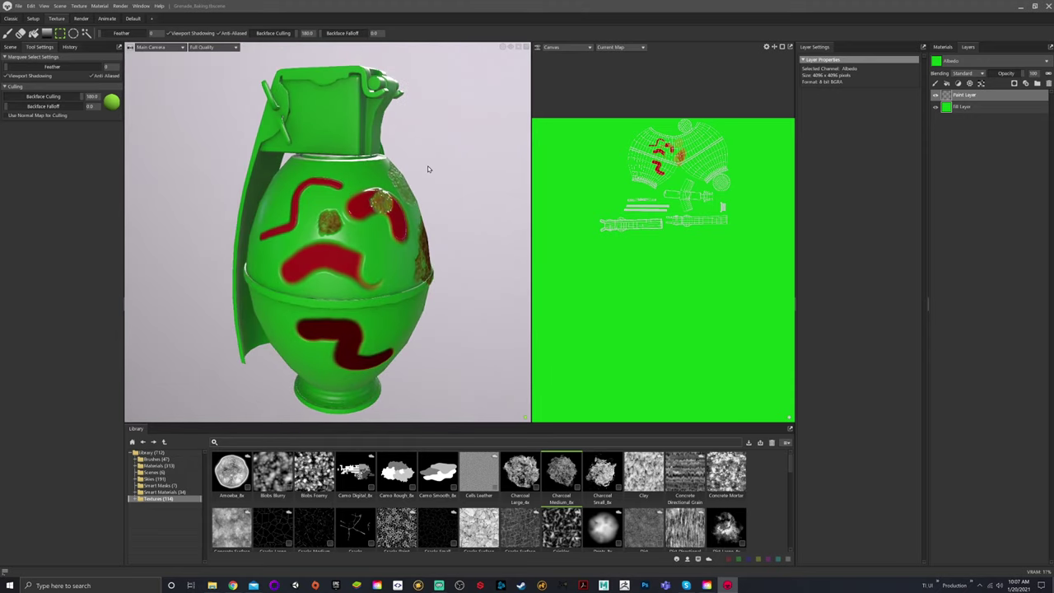
Inspect the Paint Layer's Roughness channel in the 2D canvas, and return to the Albedo channel
{"action": "left_click", "coordinate": [959, 63]}
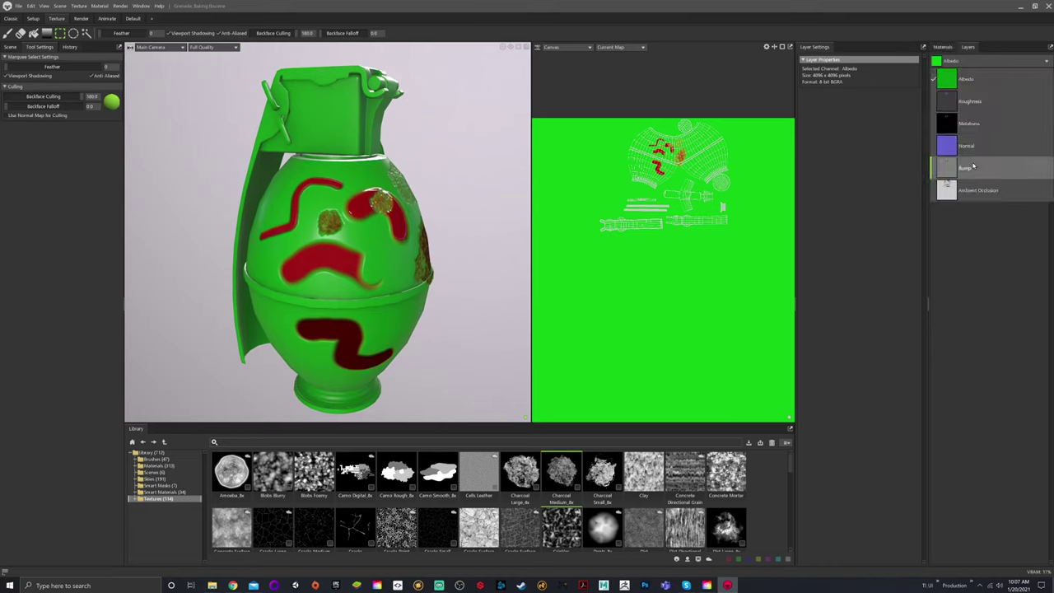
{"action": "left_click", "coordinate": [969, 101]}
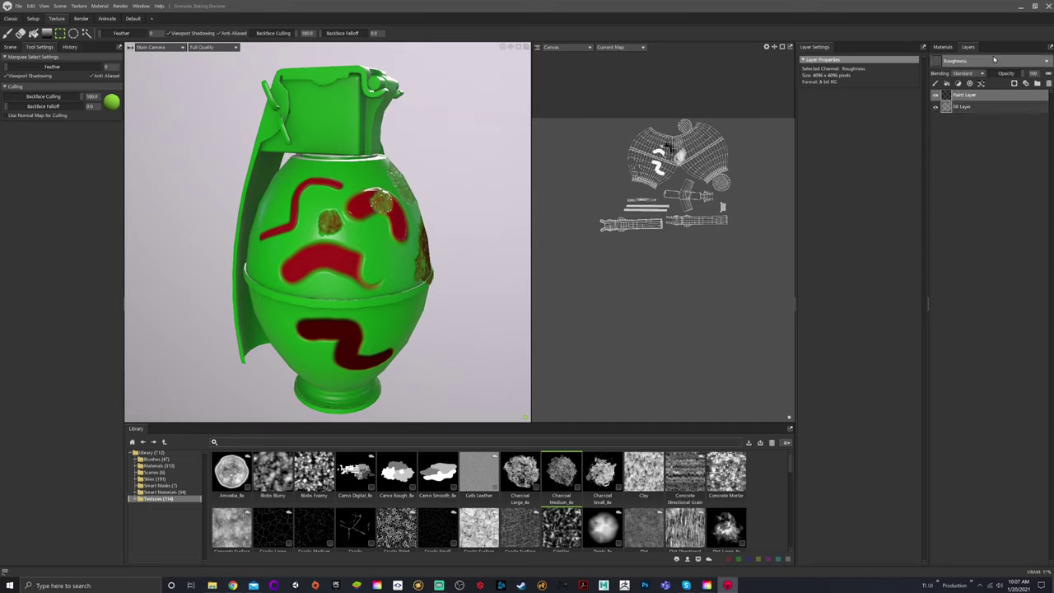
{"action": "left_click", "coordinate": [953, 64]}
{"action": "left_click", "coordinate": [962, 81]}
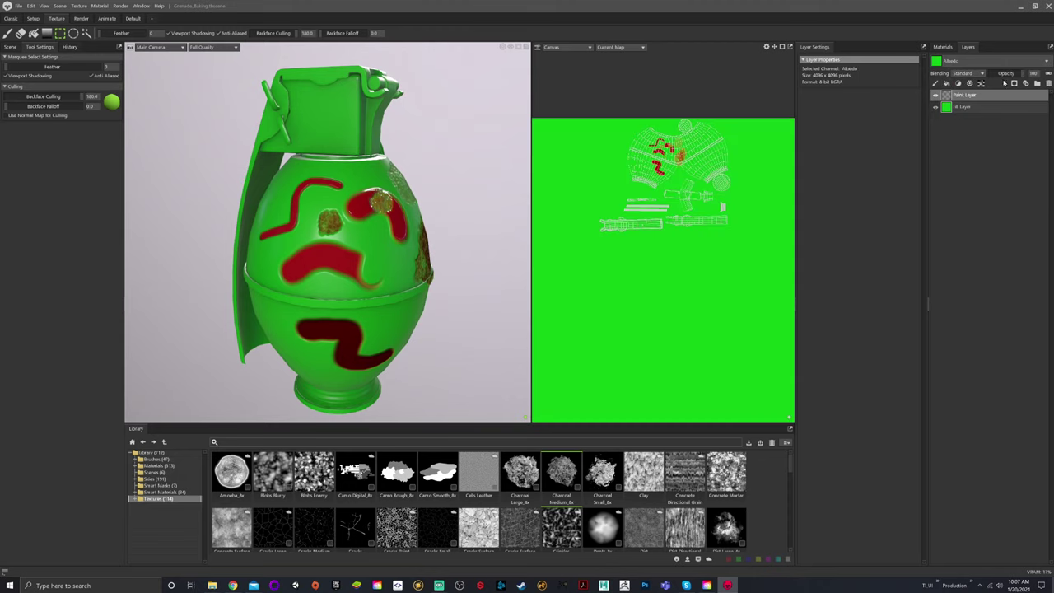
Reduce the Paint Layer's opacity to about half in the Albedo channel
{"action": "scroll", "coordinate": [408, 257], "scroll_direction": "up", "scroll_amount": 2}
{"action": "middle_click_drag", "start_coordinate": [386, 295], "coordinate": [411, 265]}
{"action": "mouse_move", "coordinate": [388, 190]}
{"action": "left_mouse_down", "text": "alt"}
{"action": "mouse_move", "coordinate": [399, 191]}
{"action": "mouse_move", "coordinate": [375, 180]}
{"action": "left_mouse_up", "text": "alt"}
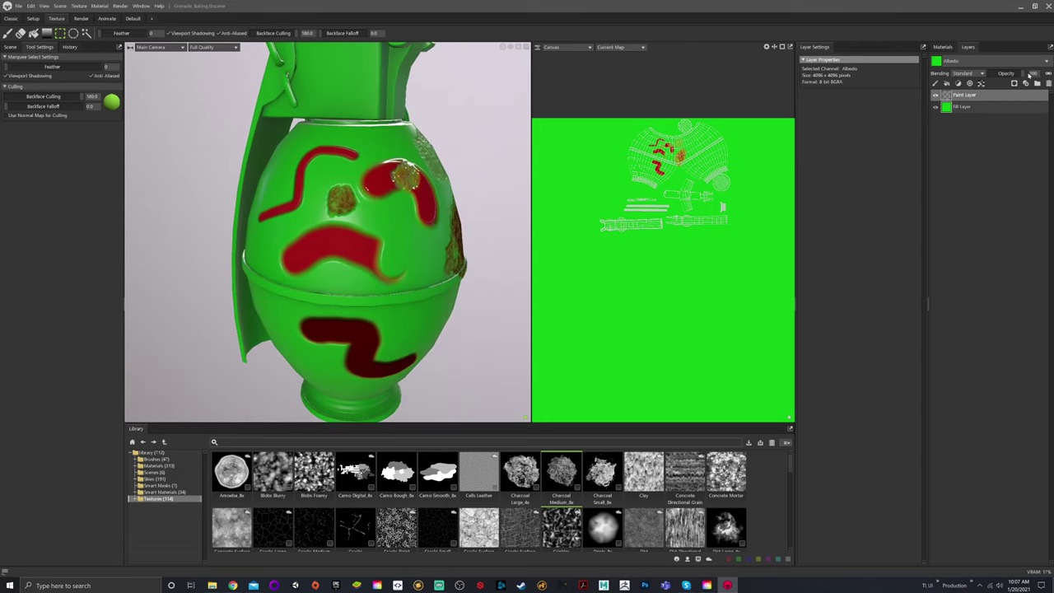
{"action": "mouse_move", "coordinate": [1024, 74]}
{"action": "left_mouse_down"}
{"action": "mouse_move", "coordinate": [964, 74]}
{"action": "mouse_move", "coordinate": [1024, 75]}
{"action": "left_mouse_up"}
{"action": "mouse_move", "coordinate": [1024, 74]}
{"action": "left_mouse_down"}
{"action": "mouse_move", "coordinate": [998, 72]}
{"action": "mouse_move", "coordinate": [1024, 74]}
{"action": "left_mouse_up"}
{"action": "left_click", "coordinate": [989, 61]}
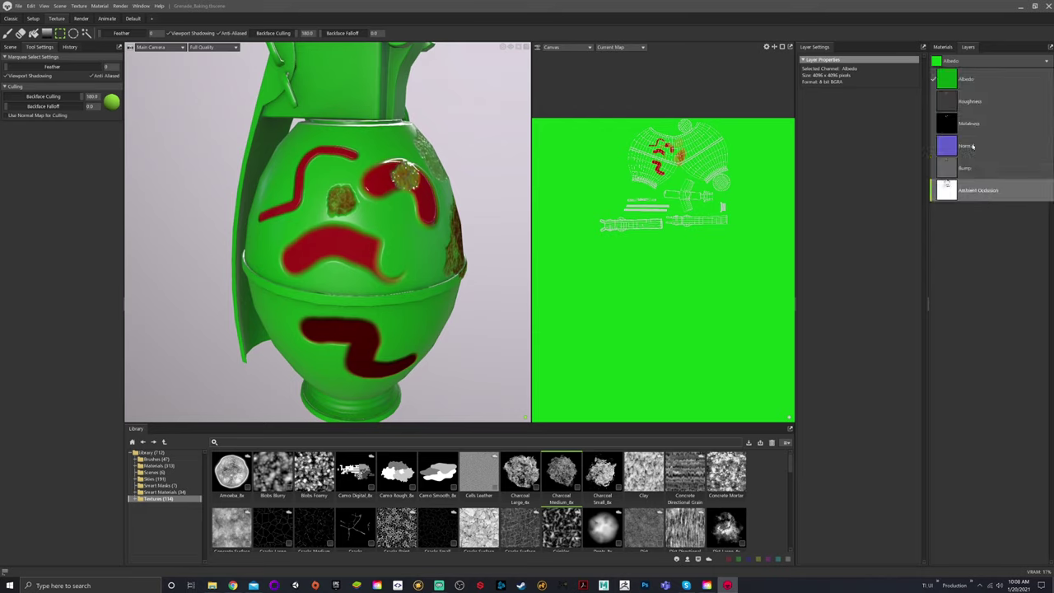
{"action": "left_click", "coordinate": [966, 79]}
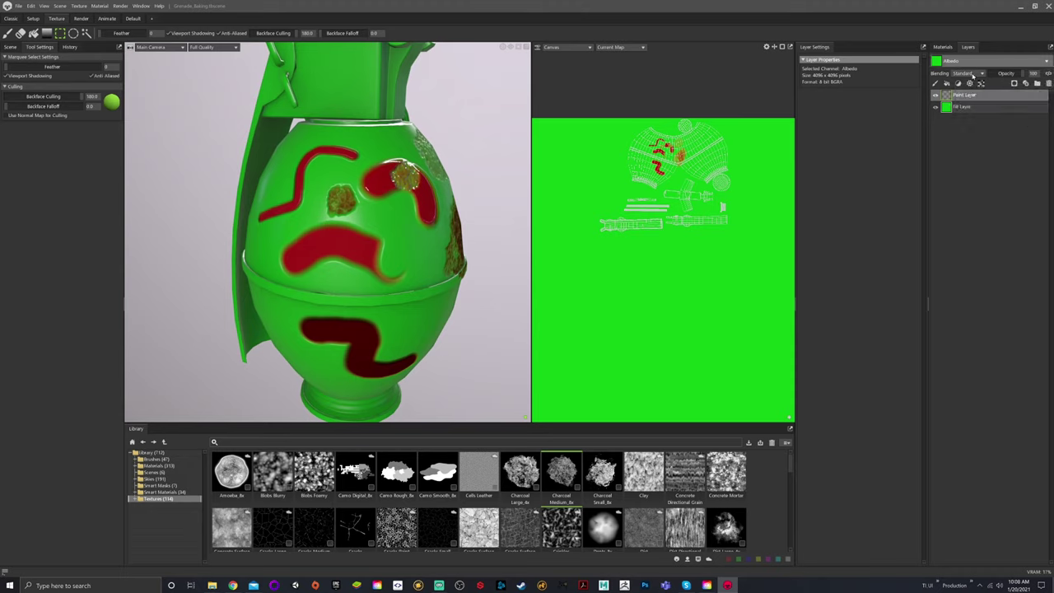
{"action": "mouse_move", "coordinate": [1024, 76]}
{"action": "left_mouse_down"}
{"action": "mouse_move", "coordinate": [974, 71]}
{"action": "mouse_move", "coordinate": [1020, 75]}
{"action": "left_mouse_up"}
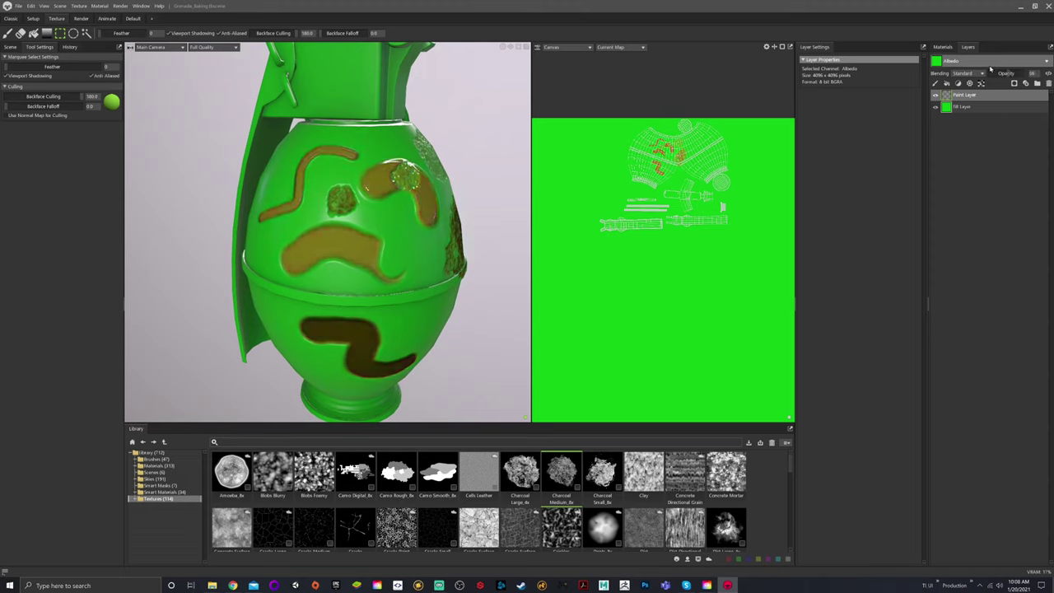
Switch to the Bump channel and reduce the Paint Layer's opacity there to soften the painted relief
{"action": "left_click", "coordinate": [989, 62]}
{"action": "left_click", "coordinate": [979, 168]}
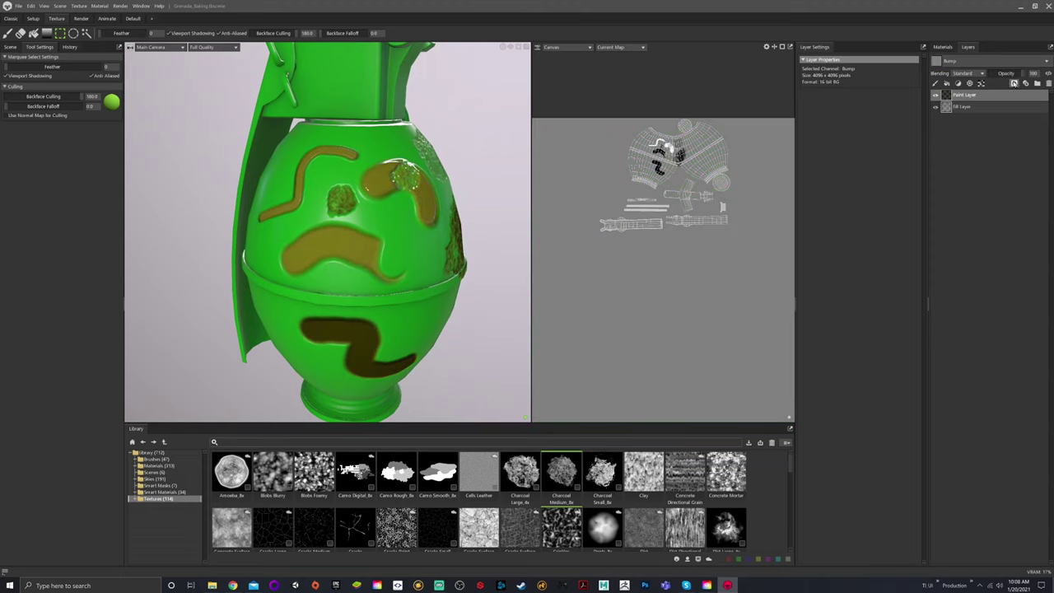
{"action": "mouse_move", "coordinate": [1021, 73]}
{"action": "left_mouse_down"}
{"action": "mouse_move", "coordinate": [942, 73]}
{"action": "mouse_move", "coordinate": [1029, 82]}
{"action": "mouse_move", "coordinate": [1001, 83]}
{"action": "mouse_move", "coordinate": [1012, 83]}
{"action": "left_mouse_up"}
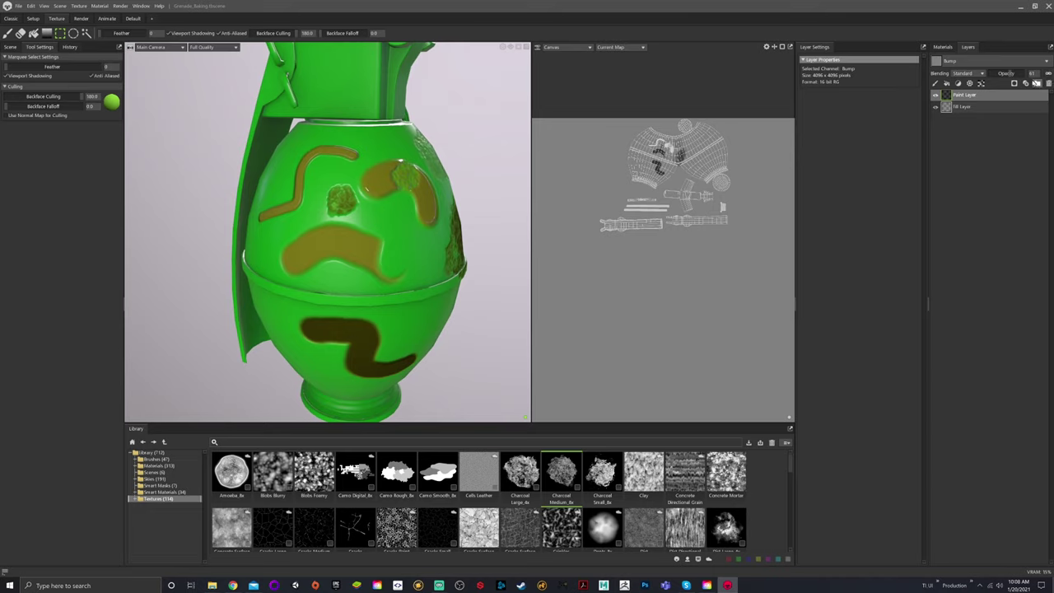
{"action": "mouse_move", "coordinate": [1011, 75]}
{"action": "left_mouse_down"}
{"action": "mouse_move", "coordinate": [980, 79]}
{"action": "mouse_move", "coordinate": [1030, 84]}
{"action": "mouse_move", "coordinate": [1004, 85]}
{"action": "mouse_move", "coordinate": [1015, 86]}
{"action": "left_mouse_up"}
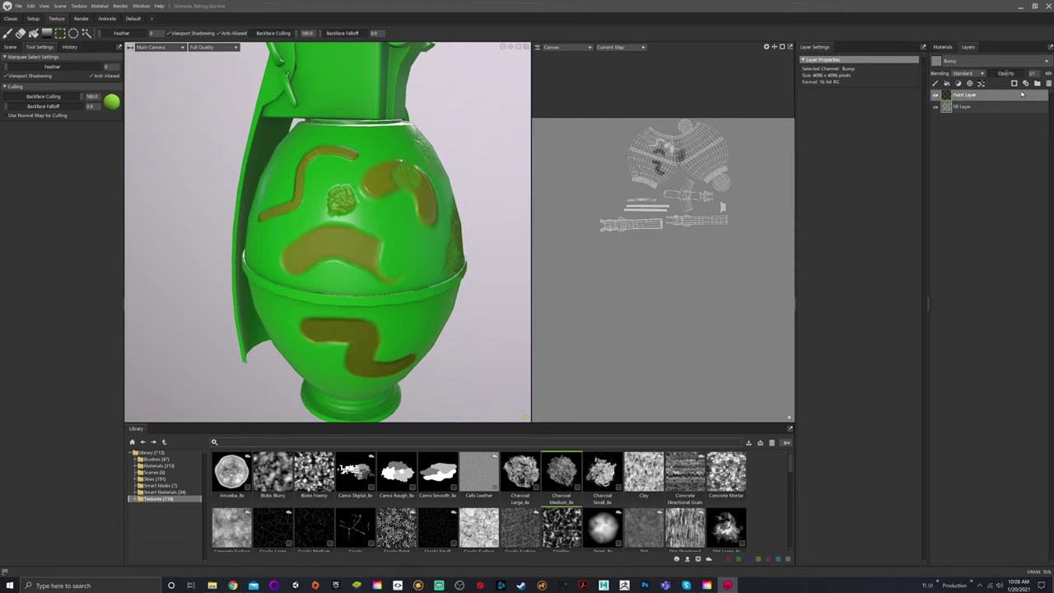
Try Overlay blending on the Paint Layer in the Albedo channel, and restore Standard blending
{"action": "left_click", "coordinate": [953, 63]}
{"action": "left_click", "coordinate": [953, 76]}
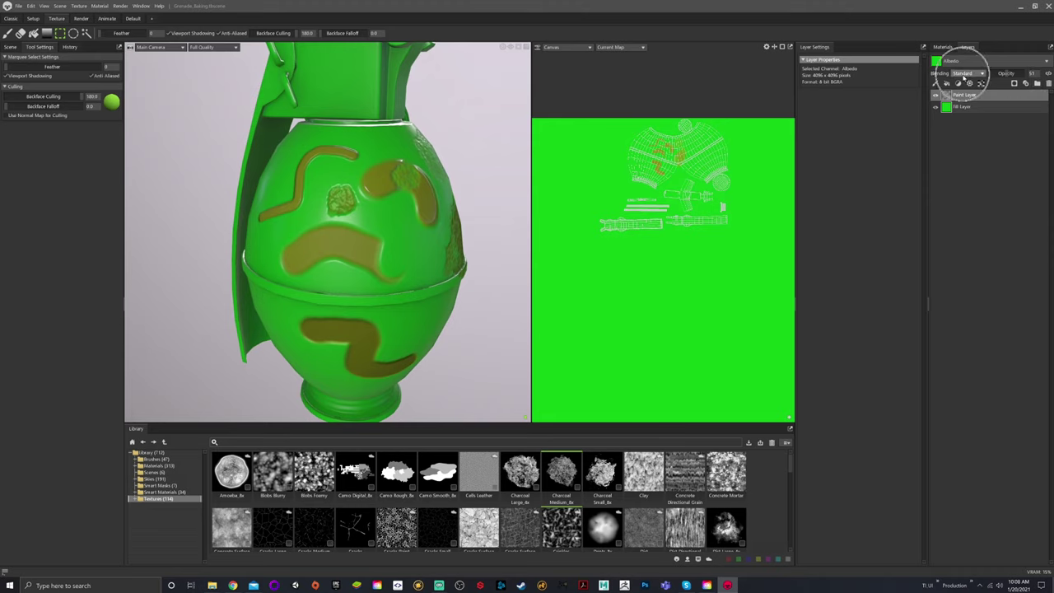
{"action": "left_click", "coordinate": [981, 75]}
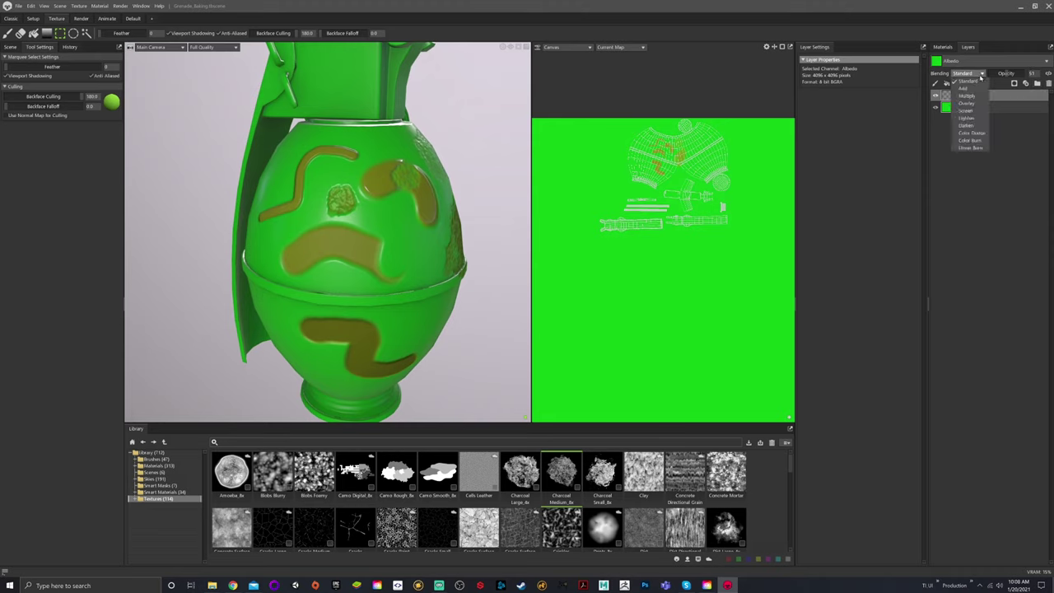
{"action": "left_click", "coordinate": [969, 104]}
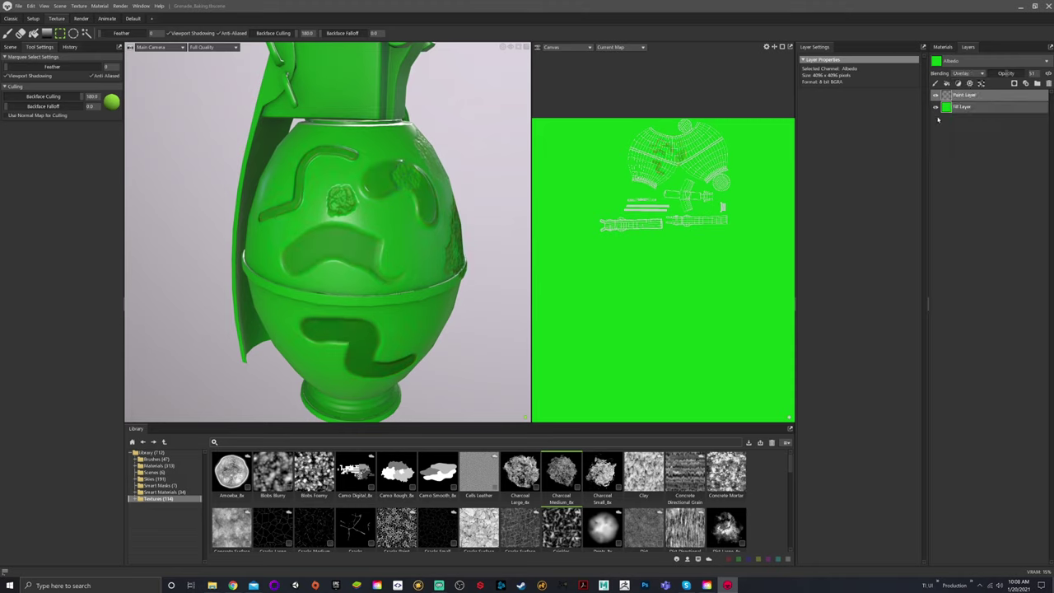
{"action": "left_click", "coordinate": [968, 76]}
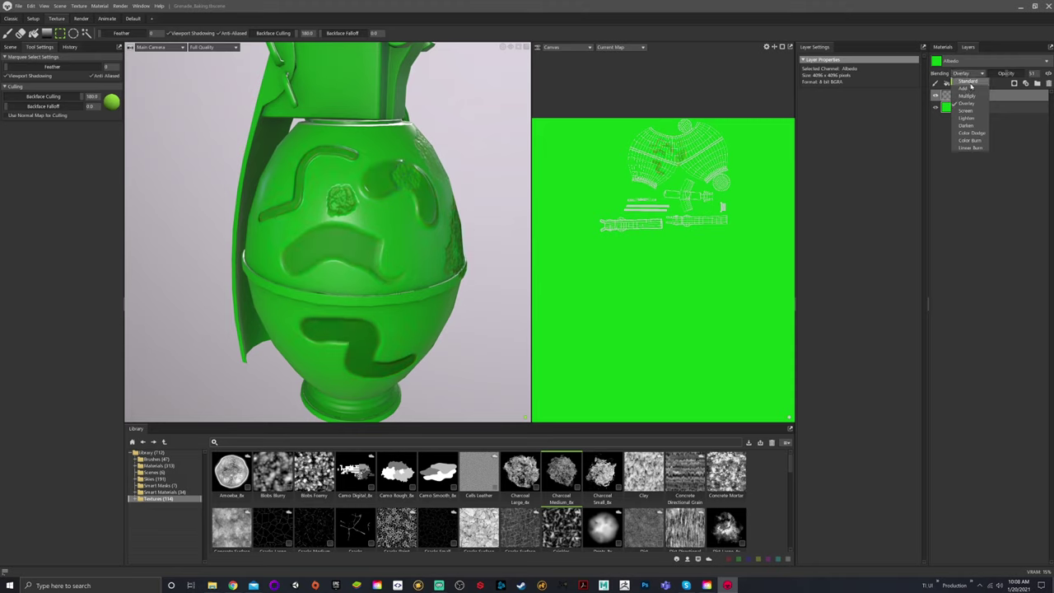
{"action": "left_click", "coordinate": [968, 83]}
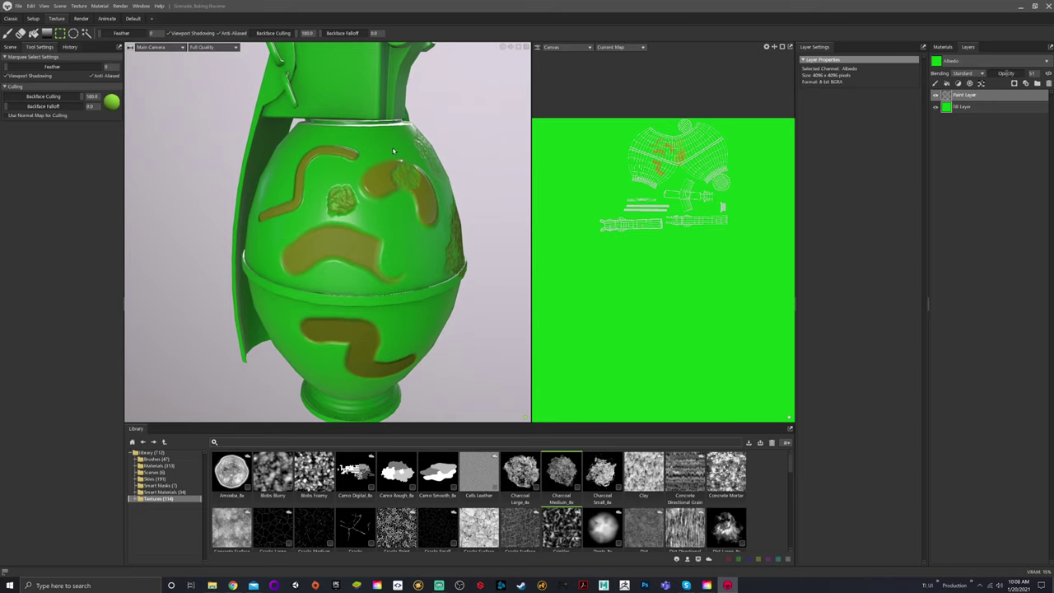
Raise the Paint Layer's Albedo opacity slightly, and display the Bump channel in the 2D canvas
{"action": "left_click_drag", "start_coordinate": [393, 151], "coordinate": [428, 198], "text": "alt"}
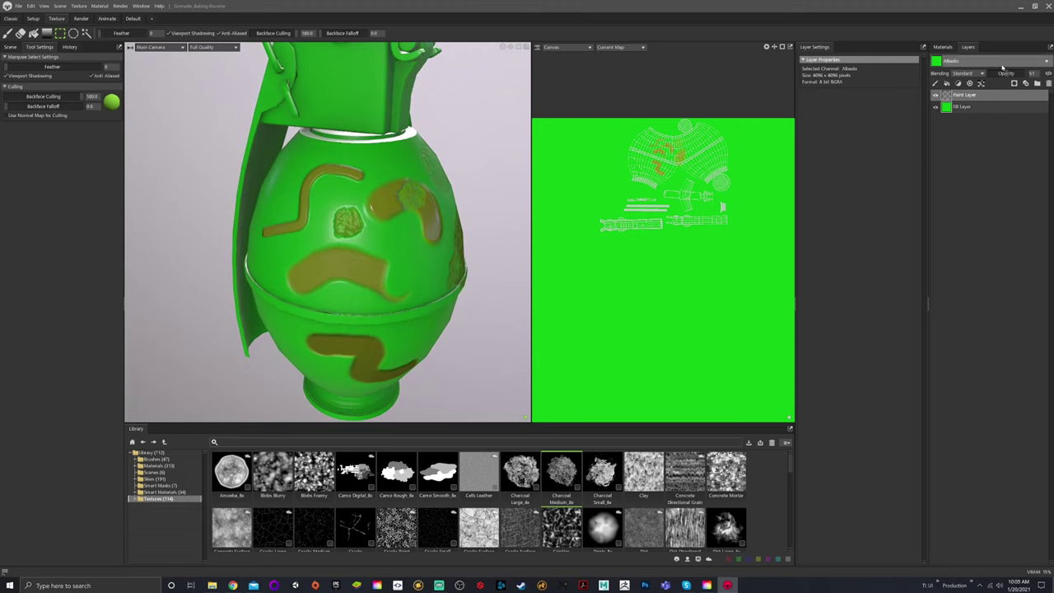
{"action": "mouse_move", "coordinate": [1010, 77]}
{"action": "left_mouse_down"}
{"action": "mouse_move", "coordinate": [1030, 78]}
{"action": "mouse_move", "coordinate": [1012, 75]}
{"action": "left_mouse_up"}
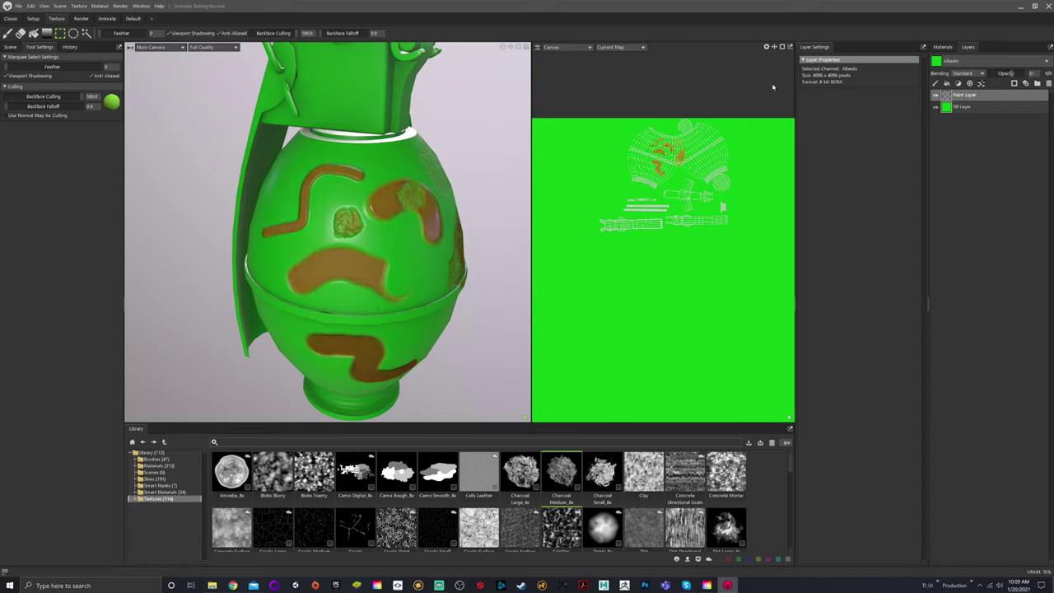
{"action": "left_click", "coordinate": [952, 61]}
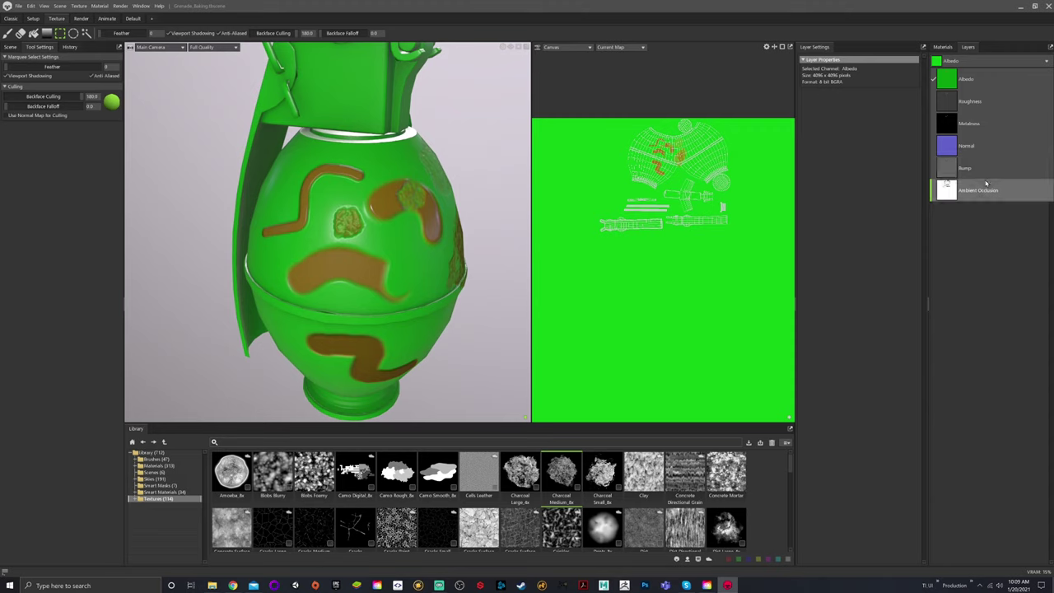
{"action": "left_click", "coordinate": [959, 186]}
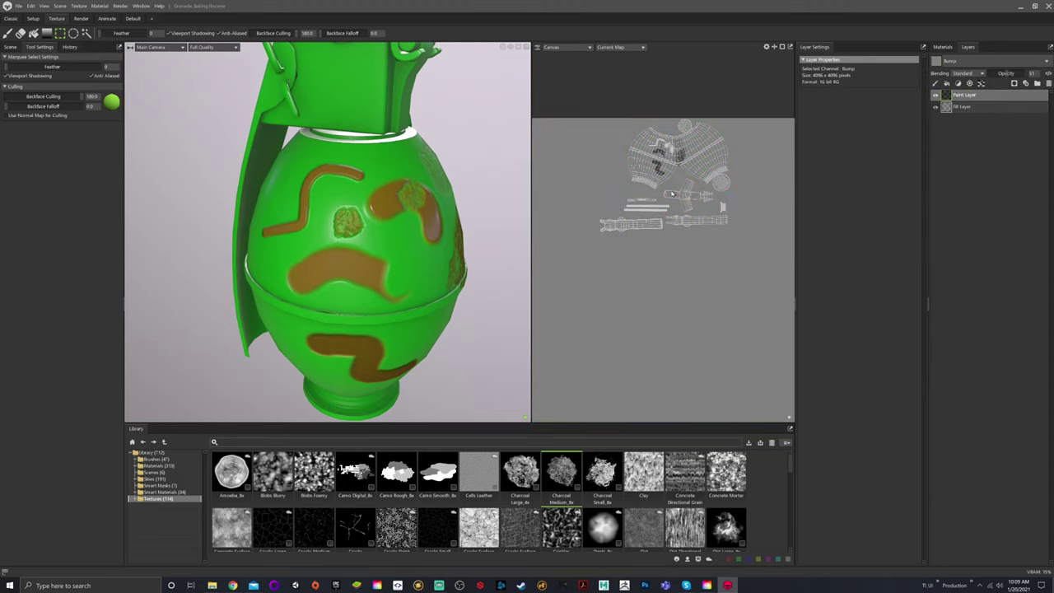
{"action": "scroll", "coordinate": [672, 194], "scroll_direction": "up", "scroll_amount": 6}
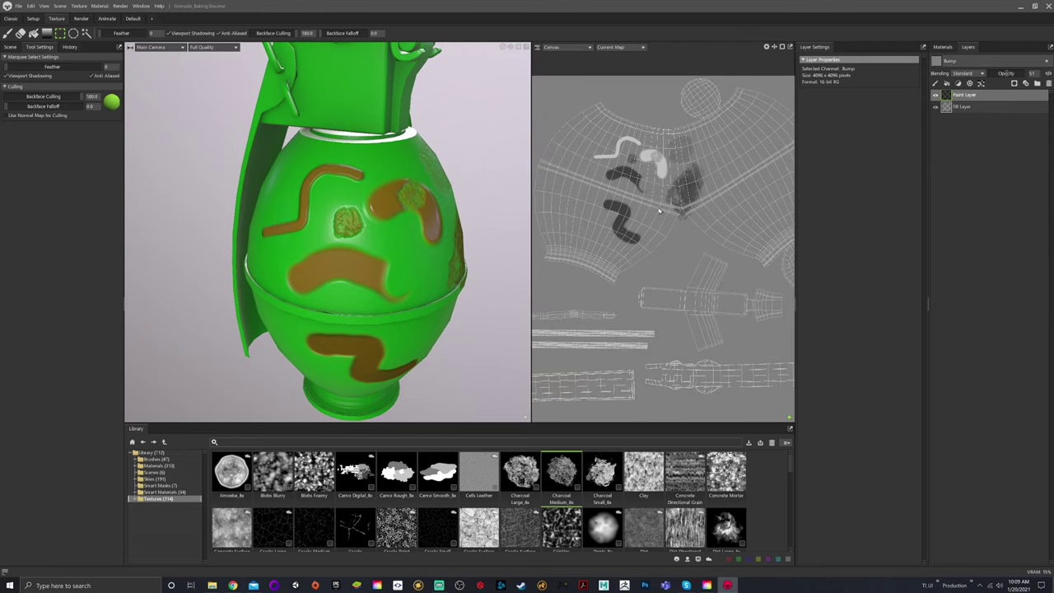
Preview the texture project's Bump map on the 3D grenade, and raise the Paint Layer's Bump opacity slightly
{"action": "left_click", "coordinate": [212, 47]}
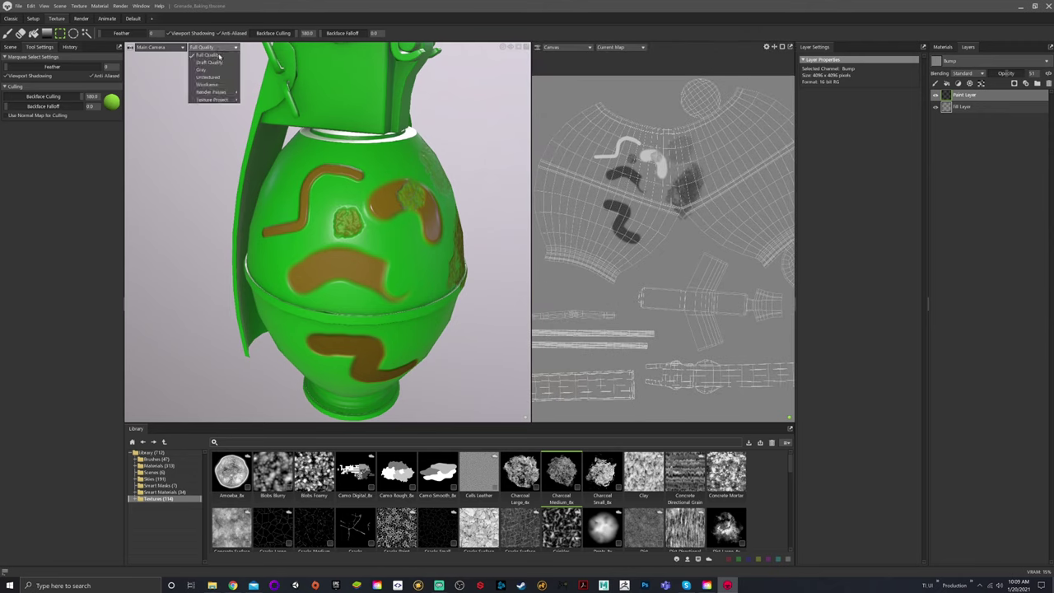
{"action": "mouse_move", "coordinate": [216, 99]}
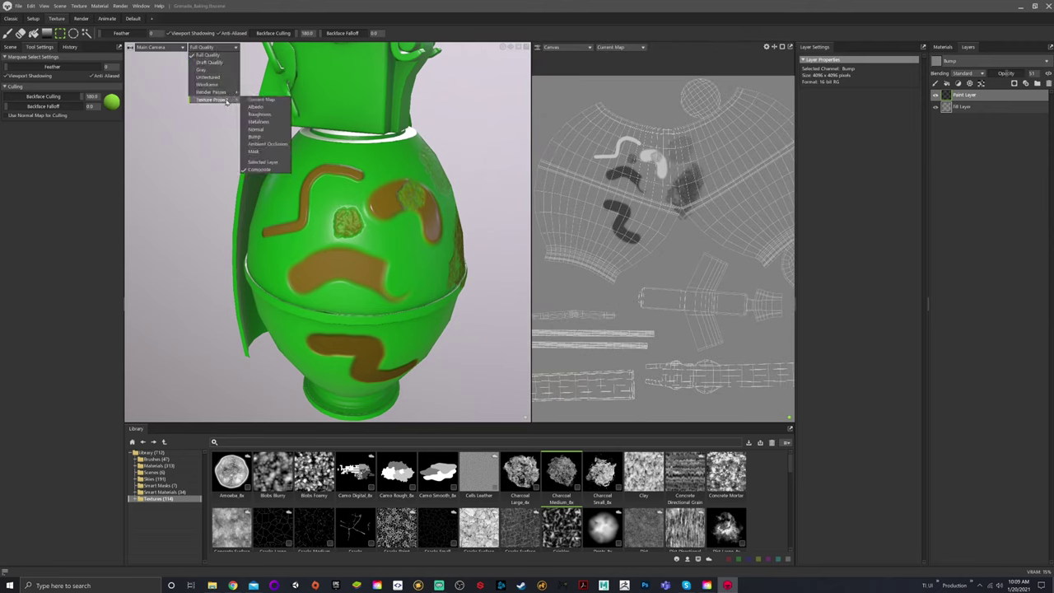
{"action": "left_click", "coordinate": [255, 136]}
{"action": "mouse_move", "coordinate": [408, 261]}
{"action": "left_mouse_down", "text": "alt"}
{"action": "mouse_move", "coordinate": [405, 223]}
{"action": "mouse_move", "coordinate": [400, 256]}
{"action": "left_mouse_up", "text": "alt"}
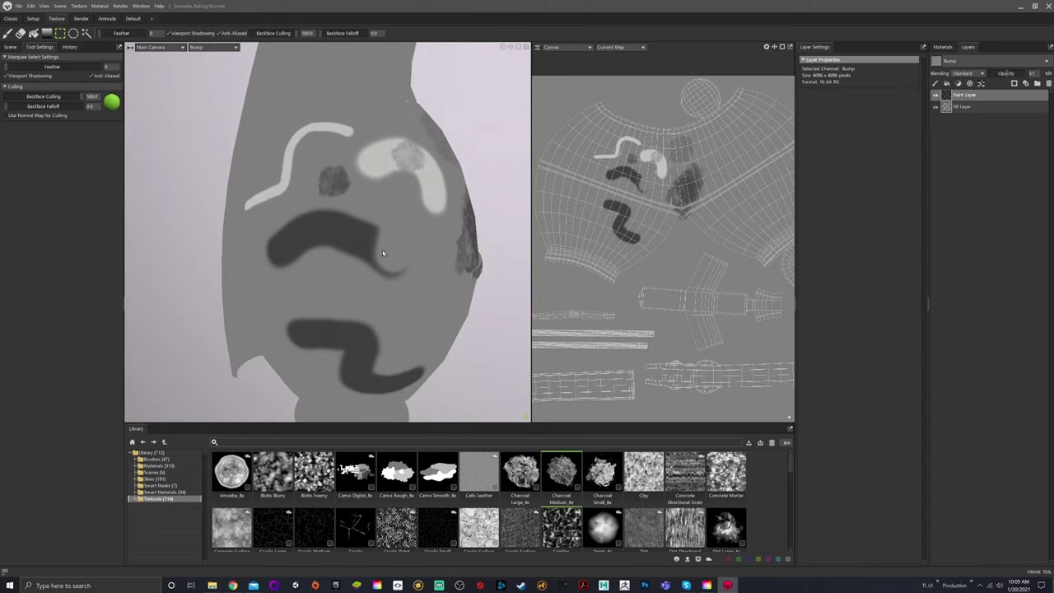
{"action": "middle_click_drag", "start_coordinate": [386, 288], "coordinate": [431, 220]}
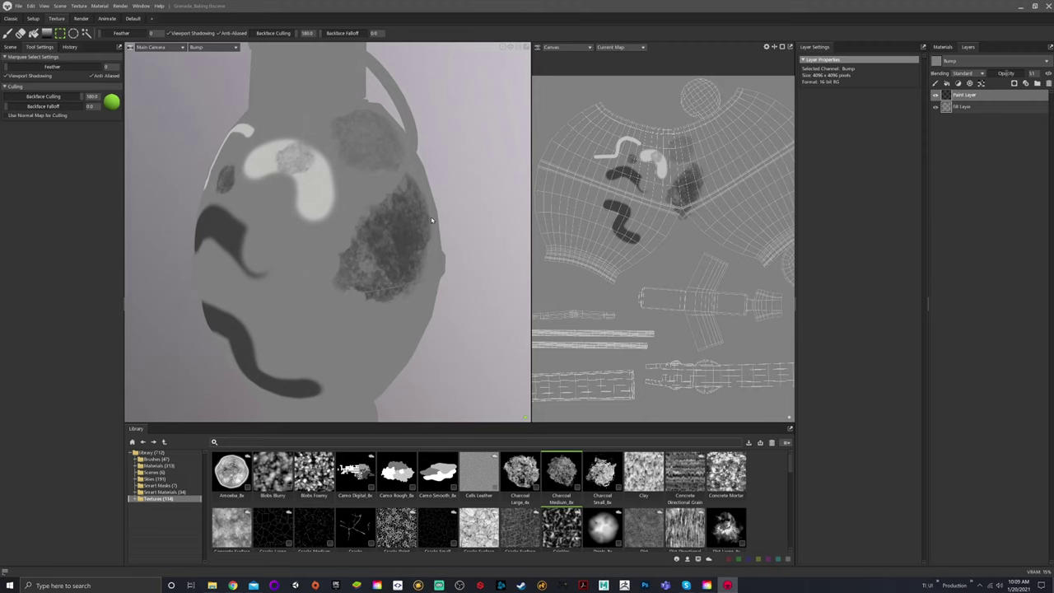
{"action": "middle_click_drag", "start_coordinate": [341, 245], "coordinate": [427, 260]}
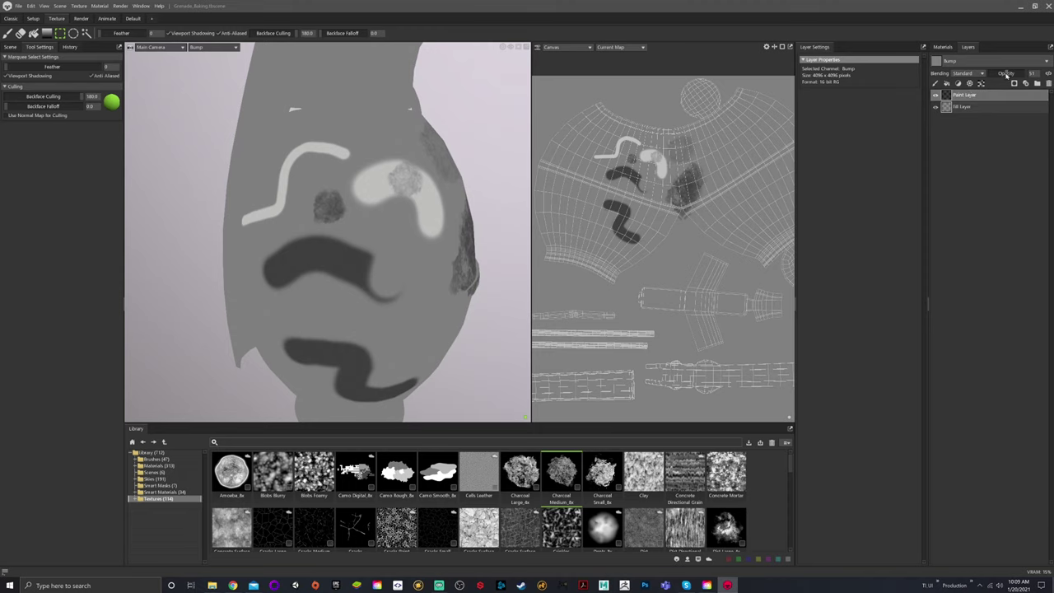
{"action": "mouse_move", "coordinate": [1006, 73]}
{"action": "left_mouse_down"}
{"action": "mouse_move", "coordinate": [1019, 74]}
{"action": "mouse_move", "coordinate": [1010, 77]}
{"action": "left_mouse_up"}
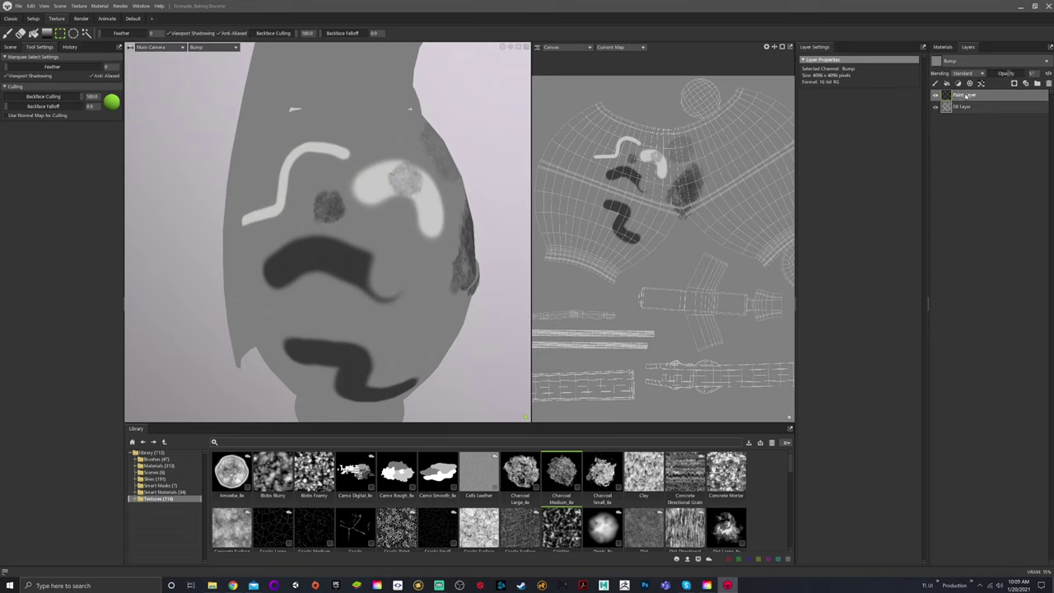
With a resized brush, paint thick overlapping strokes beside the central curved stroke and across the grenade's middle ridge on the Paint Layer
{"action": "left_click", "coordinate": [8, 33]}
{"action": "key", "text": "bracketleft"}
{"action": "key", "text": "bracketleft"}
{"action": "key", "text": "bracketleft"}
{"action": "key", "text": "bracketleft"}
{"action": "key", "text": "bracketleft"}
{"action": "key", "text": "bracketleft"}
{"action": "key", "text": "bracketleft"}
{"action": "key", "text": "bracketleft"}
{"action": "key", "text": "bracketleft"}
{"action": "key", "text": "bracketleft"}
{"action": "key", "text": "bracketleft"}
{"action": "key", "text": "bracketleft"}
{"action": "key", "text": "bracketleft"}
{"action": "key", "text": "bracketright"}
{"action": "key", "text": "bracketright"}
{"action": "key", "text": "bracketright"}
{"action": "key", "text": "bracketright"}
{"action": "key", "text": "bracketright"}
{"action": "key", "text": "bracketright"}
{"action": "key", "text": "bracketright"}
{"action": "key", "text": "bracketright"}
{"action": "key", "text": "bracketright"}
{"action": "key", "text": "bracketright"}
{"action": "mouse_move", "coordinate": [381, 240]}
{"action": "left_mouse_down"}
{"action": "mouse_move", "coordinate": [395, 263]}
{"action": "mouse_move", "coordinate": [390, 277]}
{"action": "mouse_move", "coordinate": [416, 308]}
{"action": "mouse_move", "coordinate": [435, 262]}
{"action": "left_mouse_up"}
{"action": "left_click_drag", "start_coordinate": [420, 319], "coordinate": [407, 305]}
Return the 3D viewport to Full Quality and switch the layer channel to Albedo
{"action": "left_click", "coordinate": [214, 47]}
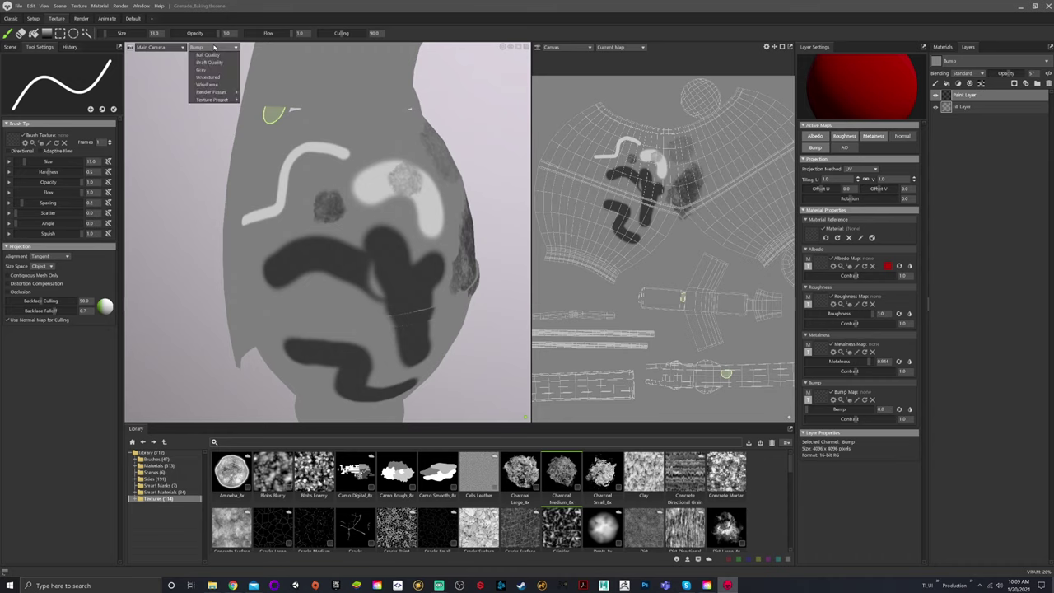
{"action": "left_click", "coordinate": [212, 54]}
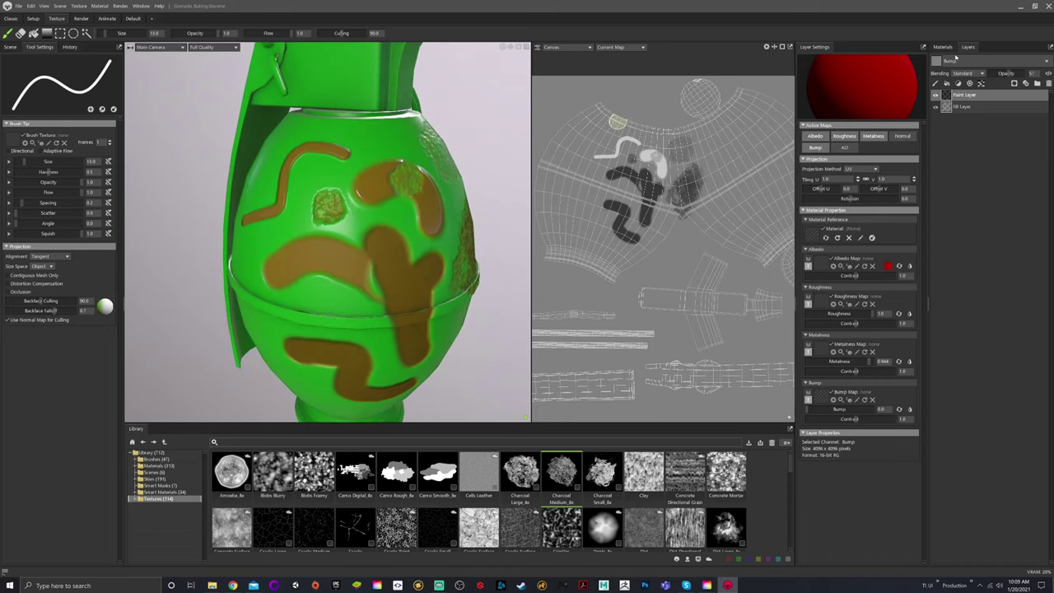
{"action": "left_click", "coordinate": [954, 61]}
{"action": "left_click", "coordinate": [959, 77]}
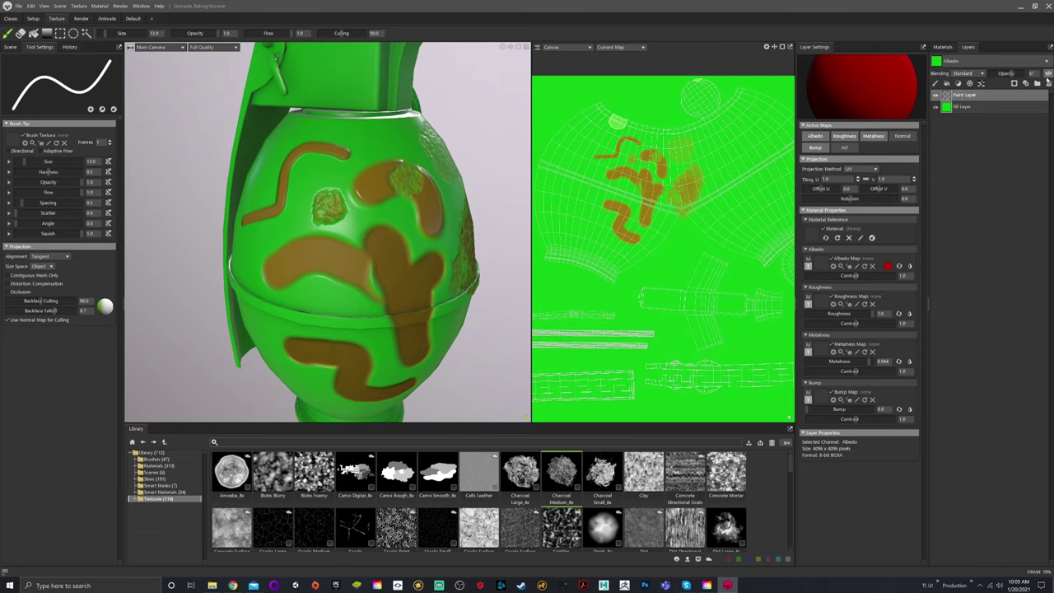
{"action": "scroll", "coordinate": [667, 234], "scroll_direction": "down", "scroll_amount": 3}
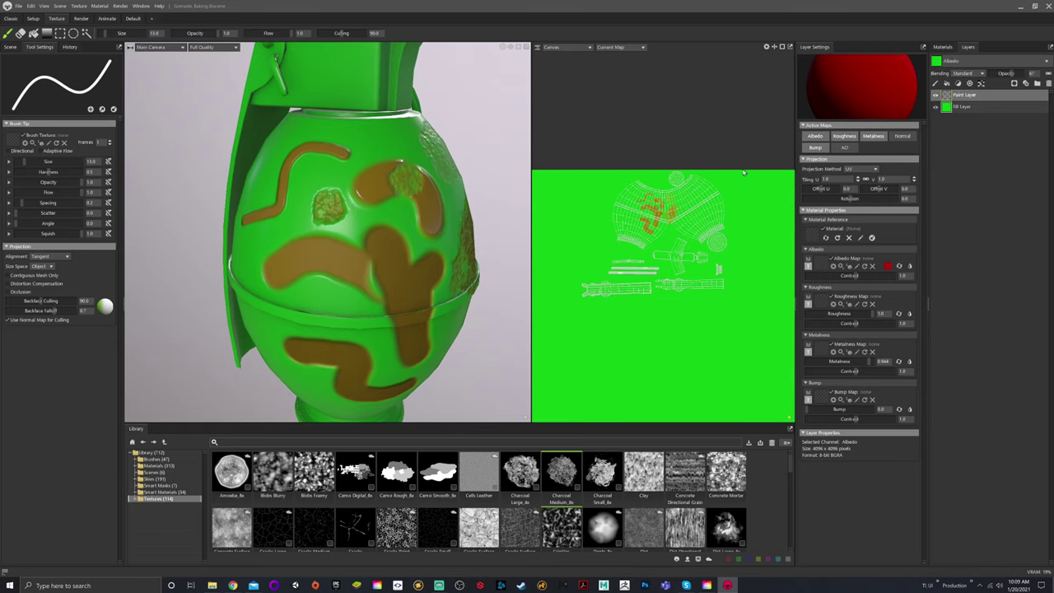
Isolate the Paint Layer by hiding the Fill Layer, and raise the Paint Layer's Albedo opacity
{"action": "left_click", "coordinate": [938, 95]}
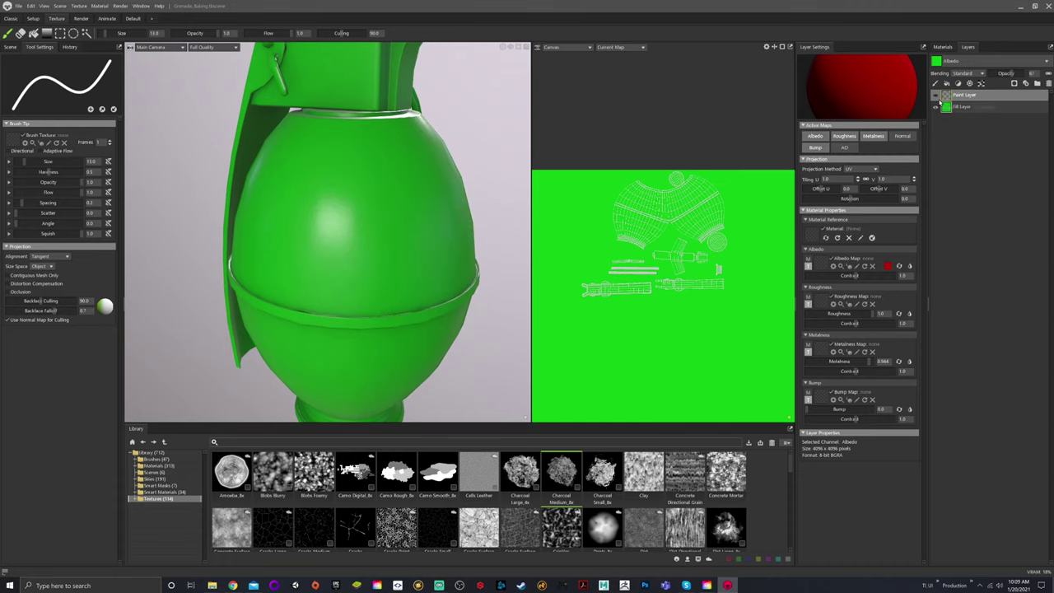
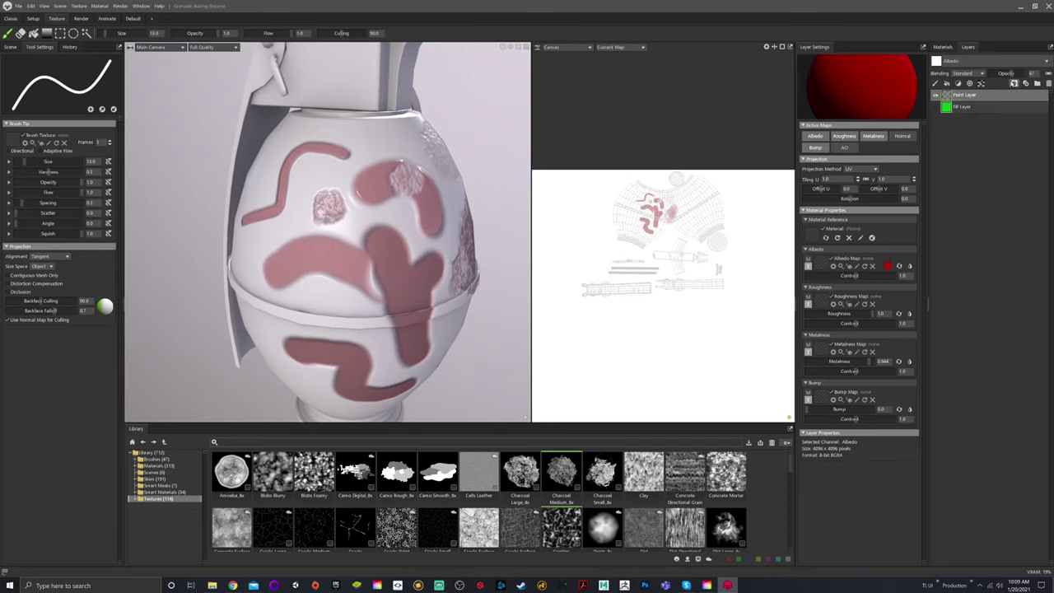
{"action": "left_click_drag", "start_coordinate": [1012, 75], "coordinate": [1022, 75]}
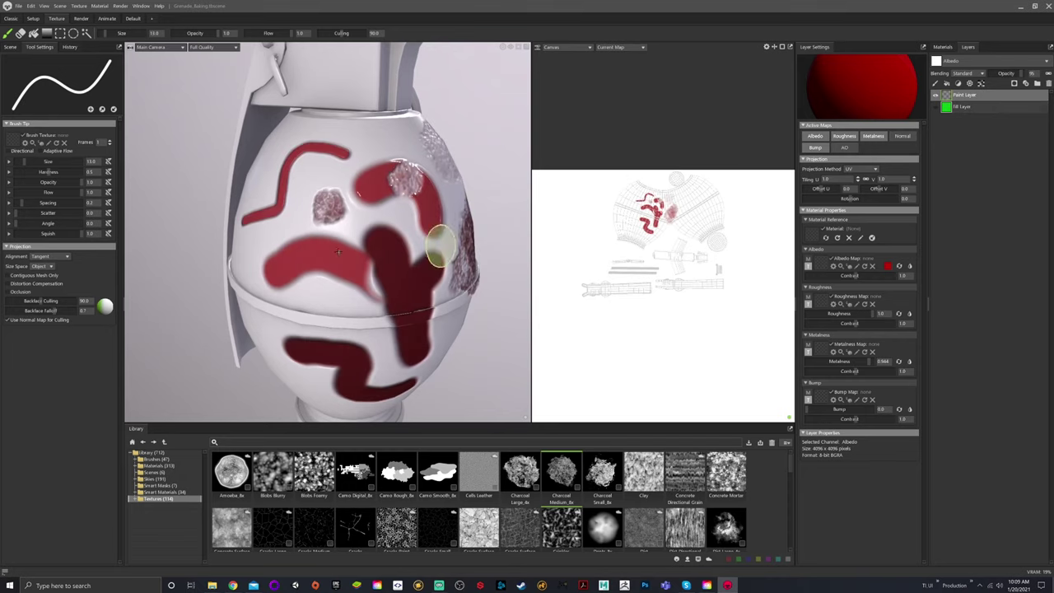
{"action": "left_click_drag", "start_coordinate": [257, 215], "coordinate": [287, 219], "text": "alt"}
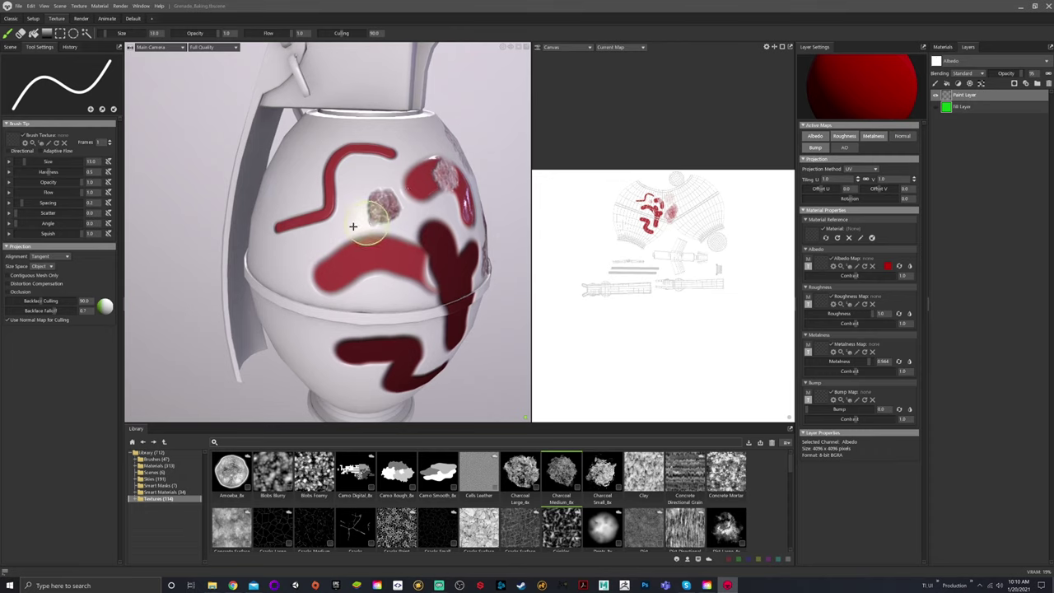
{"action": "left_click_drag", "start_coordinate": [353, 225], "coordinate": [328, 225], "text": "alt"}
Hide the Paint Layer, show the Fill Layer, and set the Paint Layer's Roughness to 0.55
{"action": "left_click", "coordinate": [936, 96]}
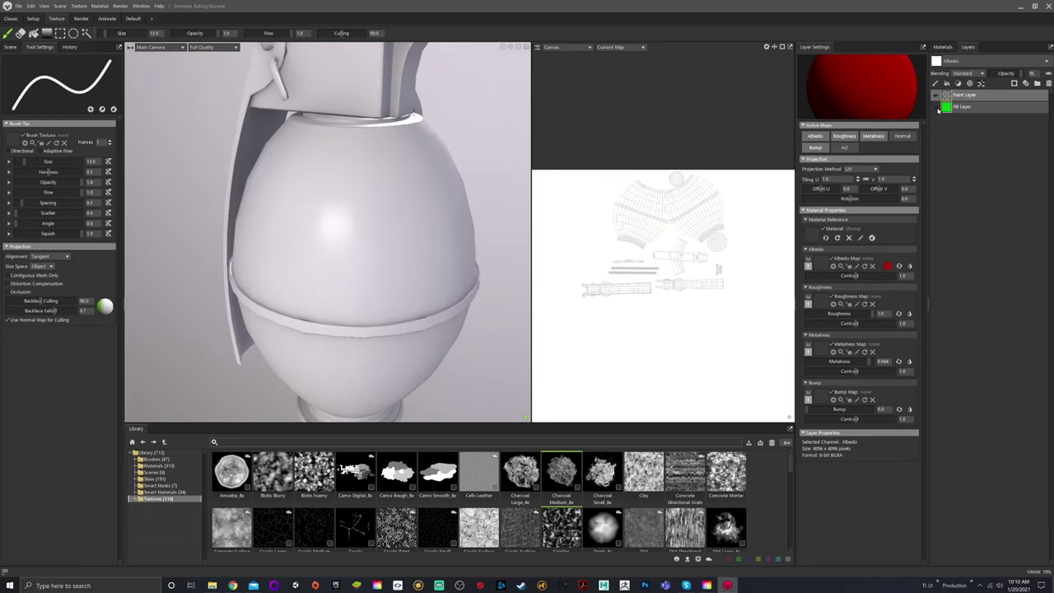
{"action": "left_click", "coordinate": [936, 108]}
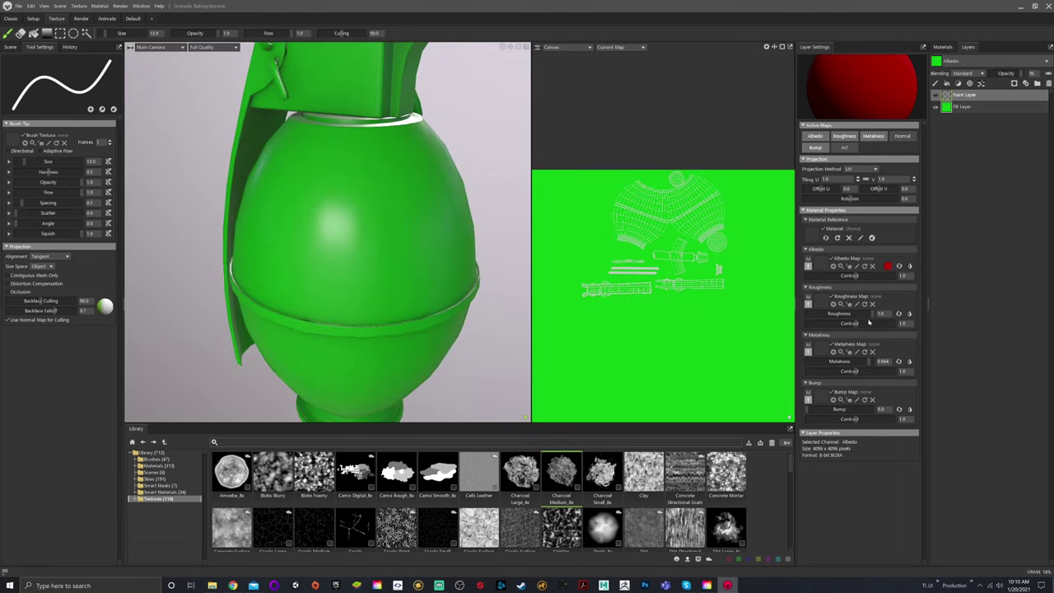
{"action": "left_click_drag", "start_coordinate": [873, 314], "coordinate": [843, 314]}
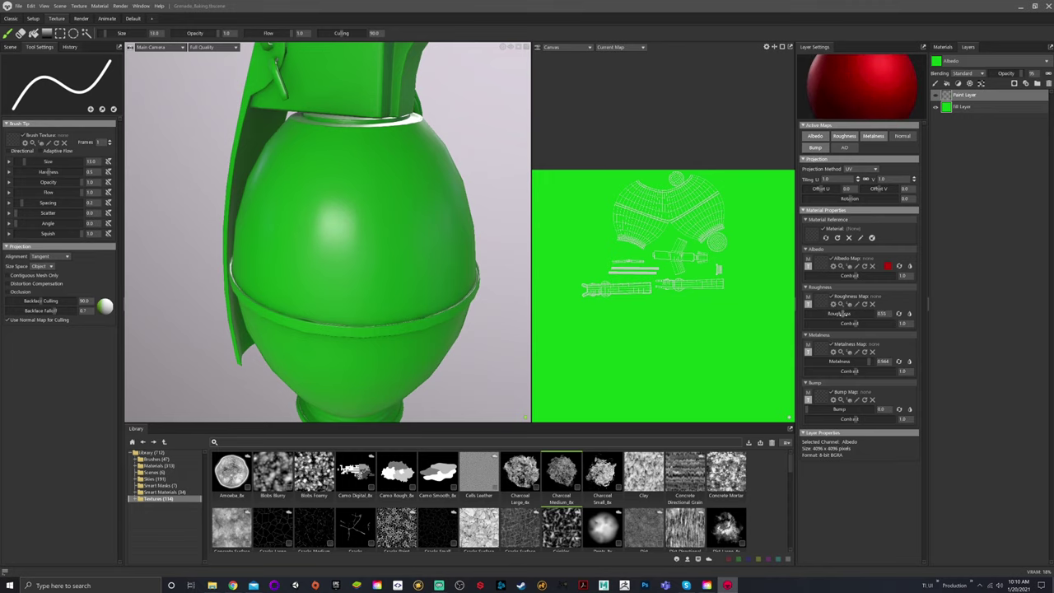
Activate the Roughness map on the Fill Layer with a Roughness of 0.05, and show the Paint Layer again
{"action": "left_click", "coordinate": [962, 107]}
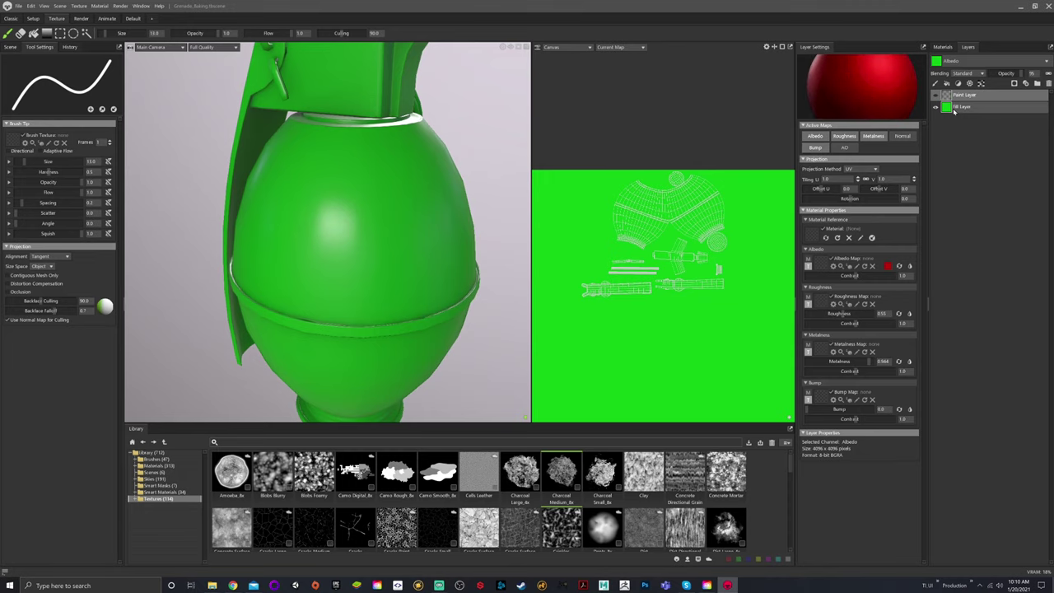
{"action": "left_click", "coordinate": [844, 138]}
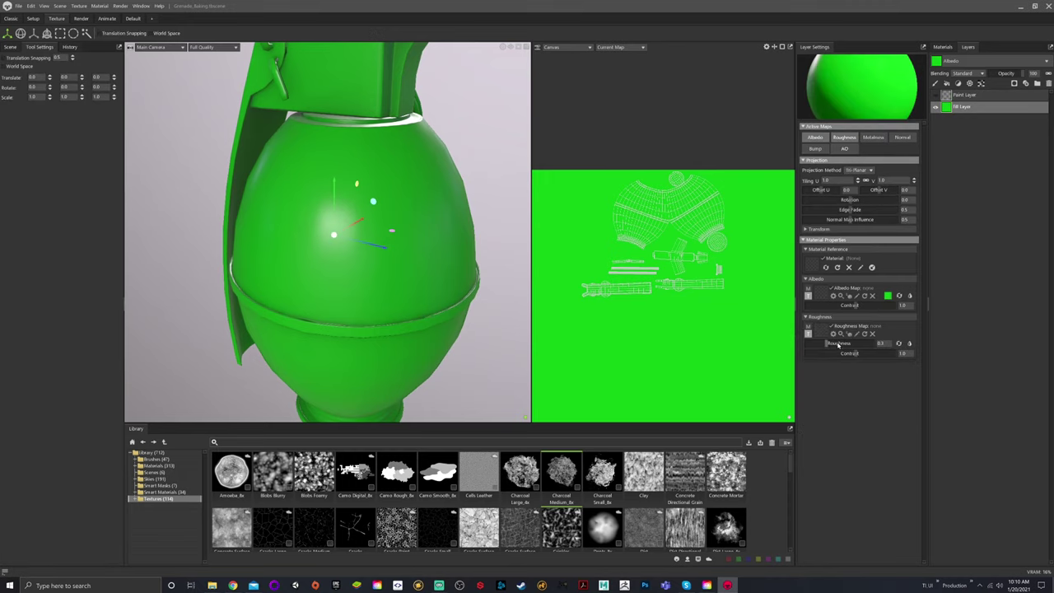
{"action": "left_click_drag", "start_coordinate": [827, 345], "coordinate": [810, 343]}
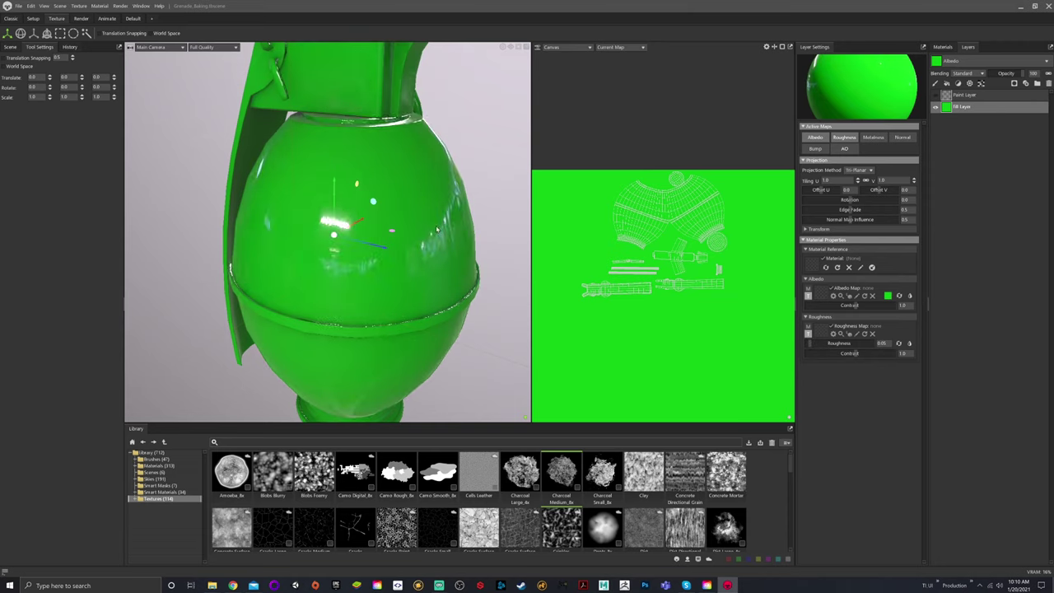
{"action": "scroll", "coordinate": [406, 237], "scroll_direction": "down", "scroll_amount": 2}
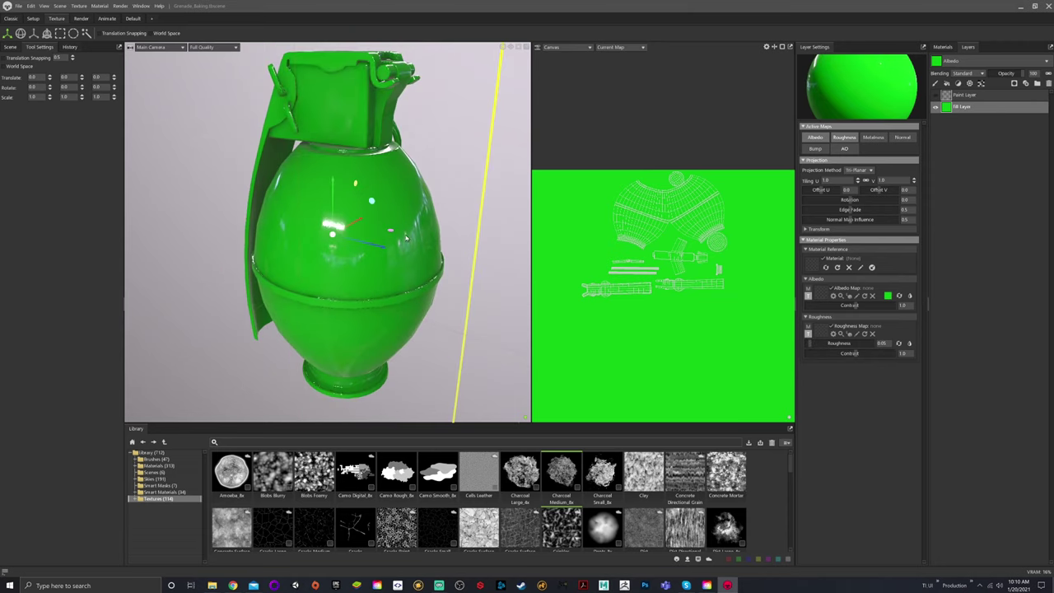
{"action": "left_click", "coordinate": [936, 96]}
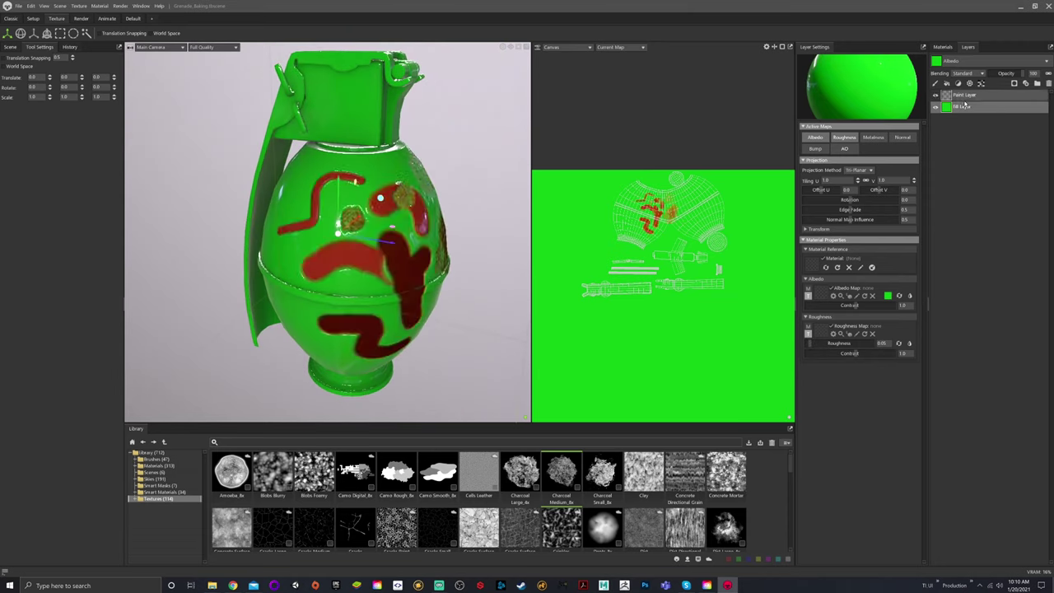
Move the Paint Layer beneath the Fill Layer for comparison, and return it to the top of the layer stack
{"action": "left_click", "coordinate": [961, 97]}
{"action": "left_click_drag", "start_coordinate": [961, 98], "coordinate": [963, 116]}
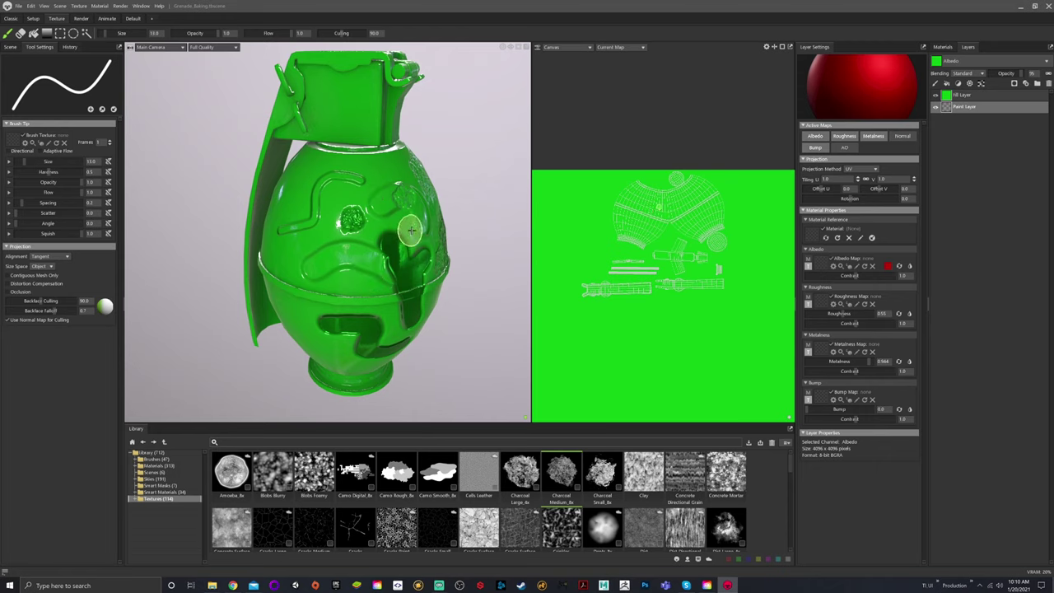
{"action": "left_click_drag", "start_coordinate": [977, 112], "coordinate": [963, 91]}
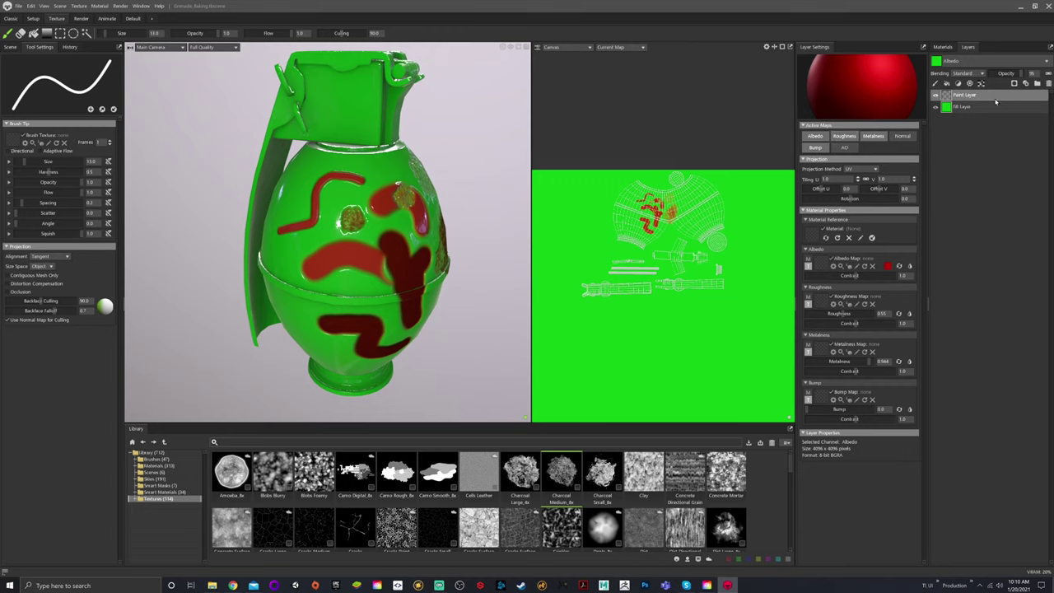
Preview the layers' Metalness channel in the 2D canvas, and switch back to the Albedo channel
{"action": "left_click", "coordinate": [988, 61]}
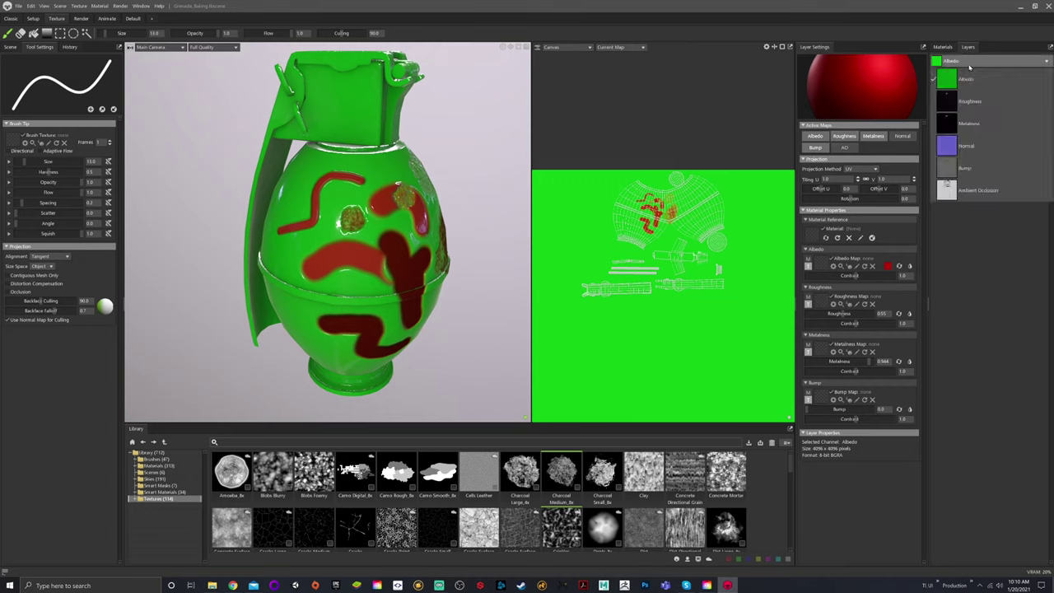
{"action": "left_click", "coordinate": [970, 123]}
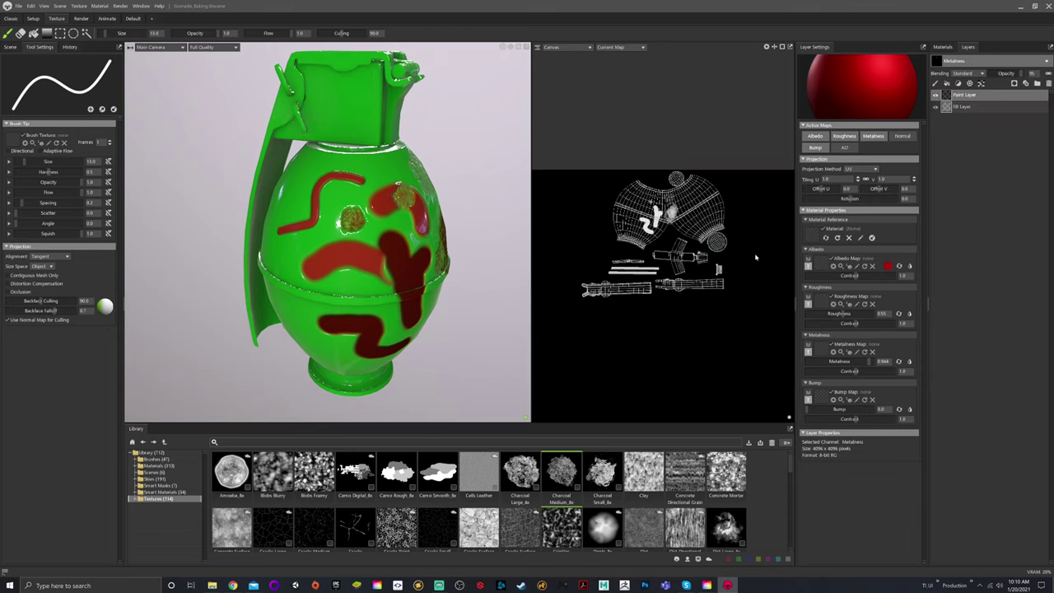
{"action": "left_click", "coordinate": [959, 61]}
{"action": "left_click", "coordinate": [957, 84]}
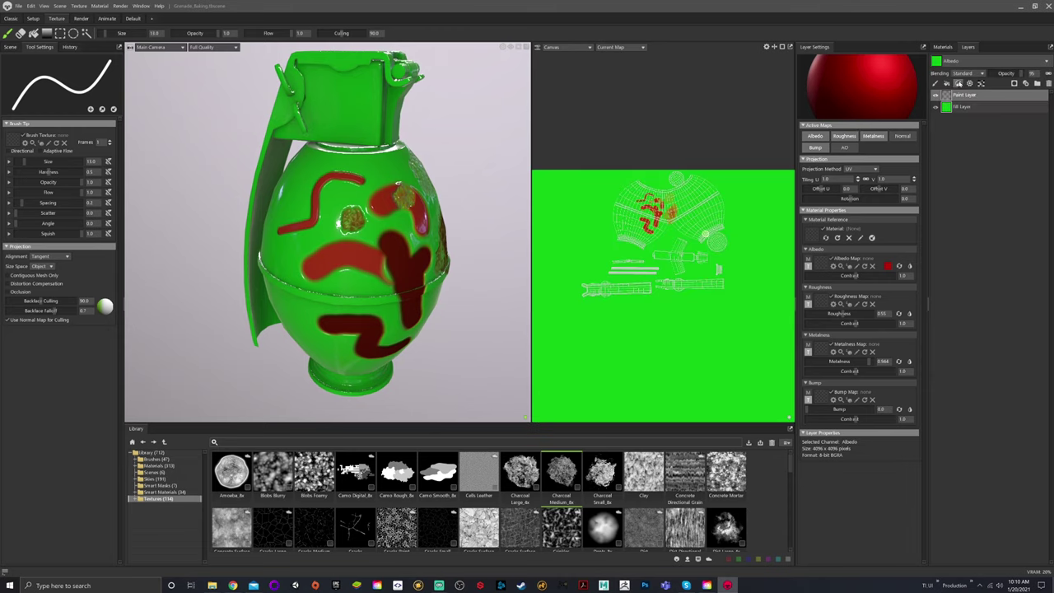
Set the Paint Layer's Albedo opacity to 100
{"action": "mouse_move", "coordinate": [1023, 76]}
{"action": "left_mouse_down"}
{"action": "mouse_move", "coordinate": [987, 81]}
{"action": "mouse_move", "coordinate": [1032, 81]}
{"action": "left_mouse_up"}
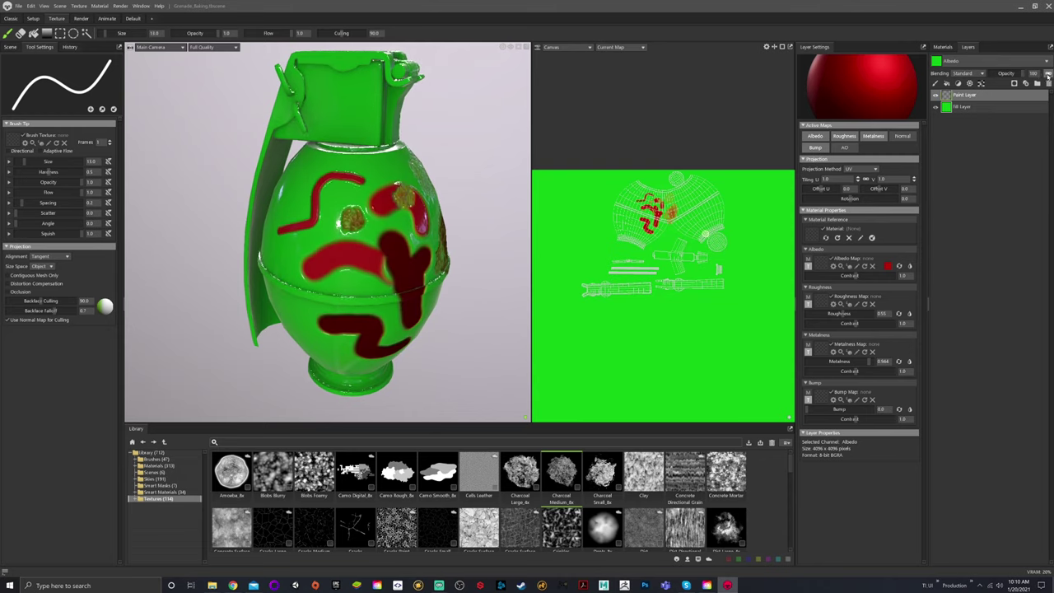
{"action": "left_click", "coordinate": [1048, 74]}
{"action": "mouse_move", "coordinate": [1024, 76]}
{"action": "left_mouse_down"}
{"action": "mouse_move", "coordinate": [995, 74]}
{"action": "mouse_move", "coordinate": [1048, 82]}
{"action": "left_mouse_up"}
{"action": "mouse_move", "coordinate": [325, 164]}
{"action": "left_mouse_down", "text": "alt"}
{"action": "mouse_move", "coordinate": [357, 165]}
{"action": "mouse_move", "coordinate": [348, 167]}
{"action": "left_mouse_up", "text": "alt"}
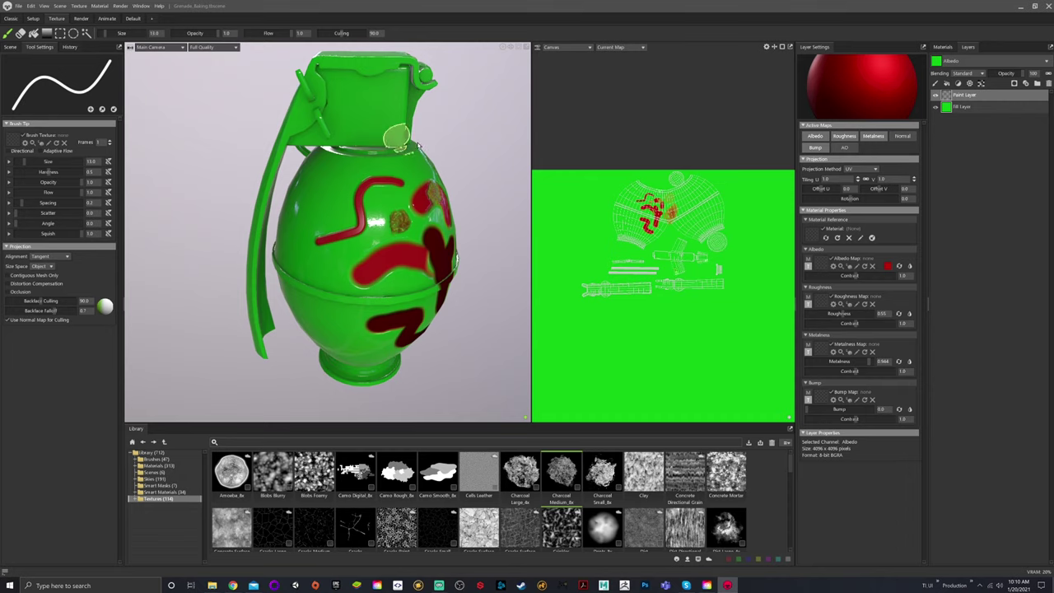
{"action": "mouse_move", "coordinate": [409, 177]}
{"action": "left_mouse_down", "text": "alt"}
{"action": "mouse_move", "coordinate": [405, 198]}
{"action": "mouse_move", "coordinate": [399, 186]}
{"action": "left_mouse_up", "text": "alt"}
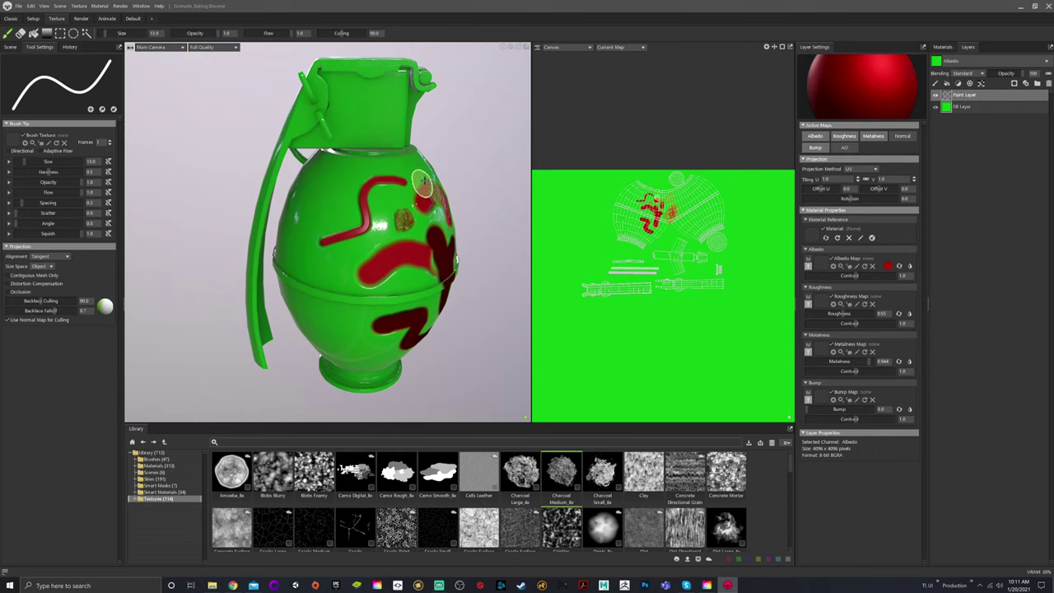
{"action": "left_click_drag", "start_coordinate": [423, 182], "coordinate": [411, 207], "text": "alt"}
{"action": "middle_click_drag", "start_coordinate": [408, 210], "coordinate": [402, 185]}
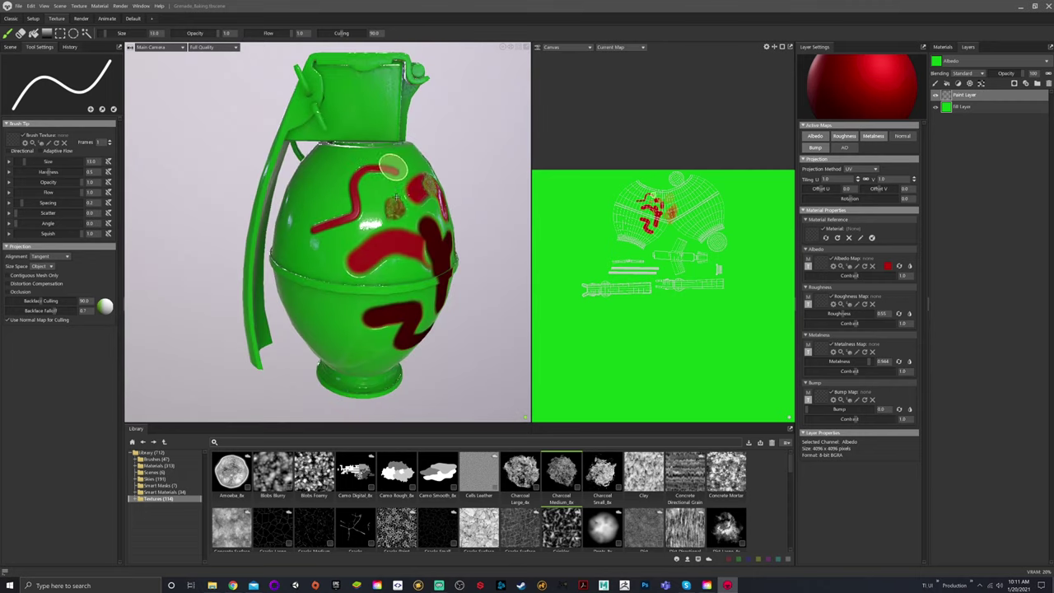